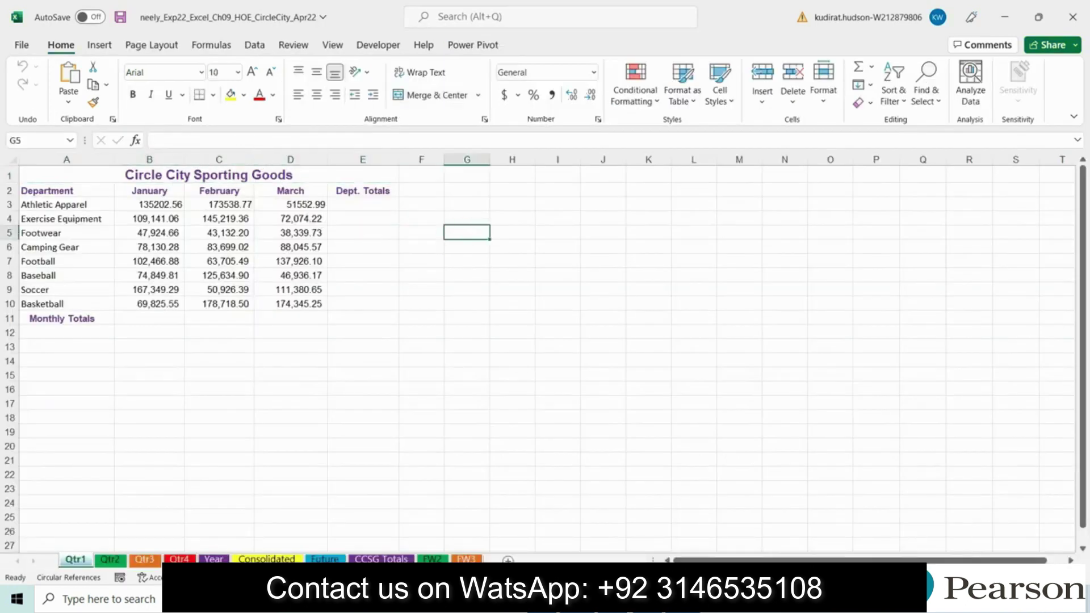
- Switch to the Word instructions document and highlight the step 2 instructions in yellow, then select its second paragraph for reading
{"action": "key", "text": "alt+Tab"}
{"action": "left_click", "coordinate": [231, 369]}
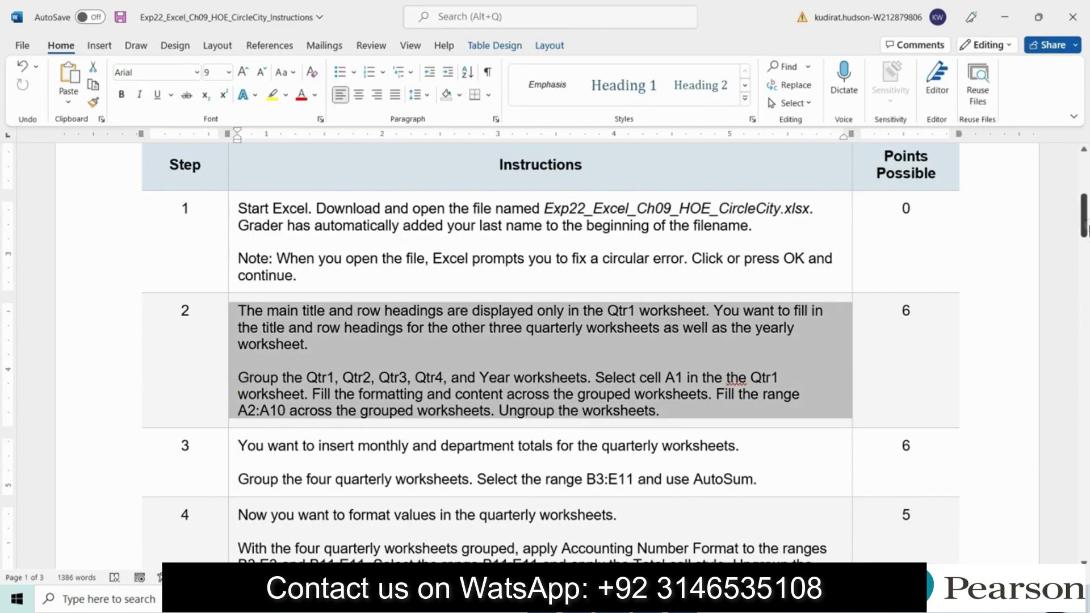
{"action": "scroll", "coordinate": [1082, 224], "scroll_direction": "down", "scroll_amount": 2}
{"action": "left_click", "coordinate": [272, 94]}
{"action": "left_click", "coordinate": [421, 311]}
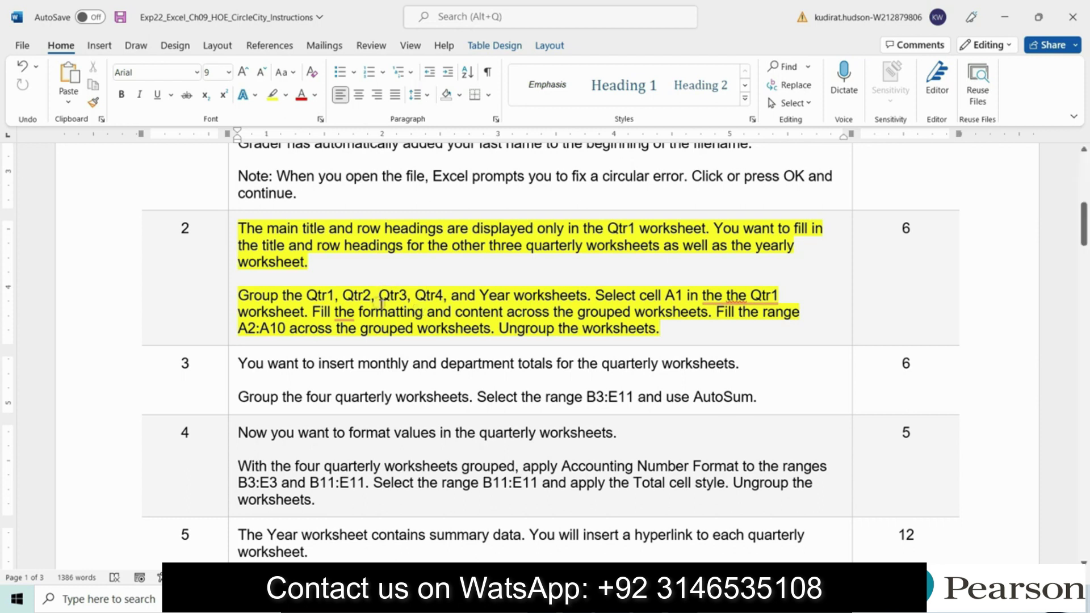
{"action": "left_click_drag", "start_coordinate": [240, 294], "coordinate": [662, 329]}
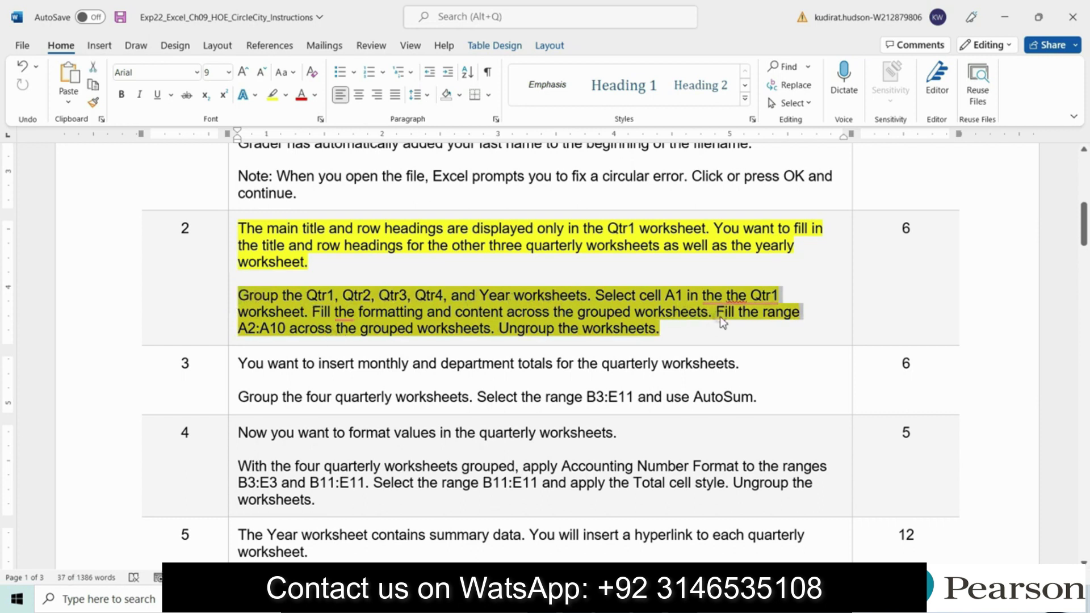
- Switch to the Excel workbook and check the Qtr2, Qtr3 and Qtr4 worksheets for the title and row headings
{"action": "left_click", "coordinate": [686, 600]}
{"action": "left_click", "coordinate": [108, 560]}
{"action": "left_click", "coordinate": [145, 560]}
{"action": "left_click", "coordinate": [179, 560]}
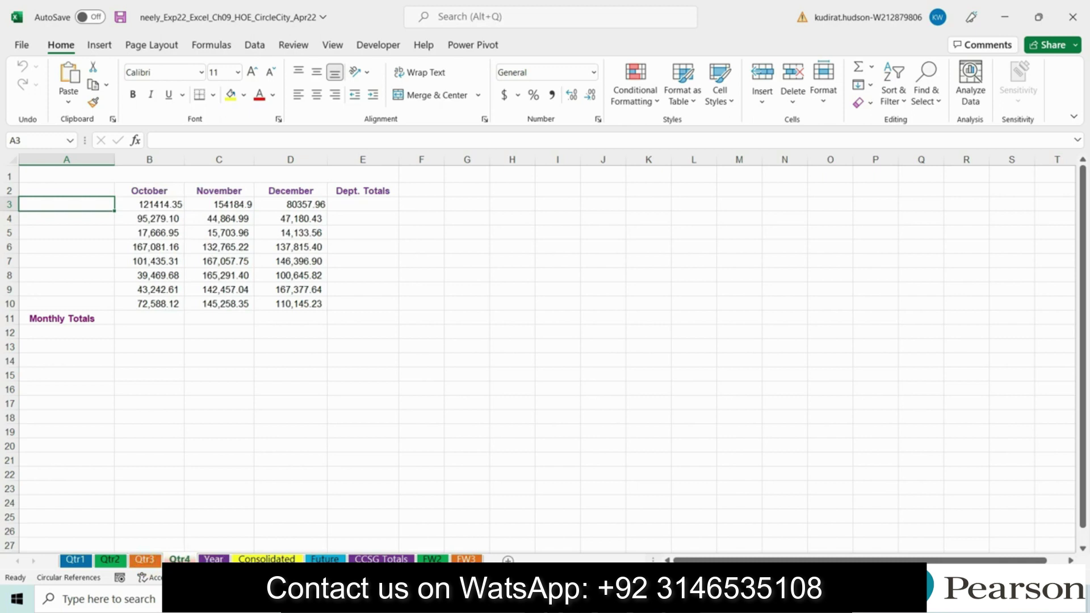
- Switch to the MyLab IT page in Chrome and review the assignment name, workbook file name and Score Summary
{"action": "left_click", "coordinate": [545, 600]}
{"action": "left_click_drag", "start_coordinate": [1085, 314], "coordinate": [1084, 339]}
{"action": "left_click_drag", "start_coordinate": [220, 207], "coordinate": [504, 207]}
{"action": "left_click_drag", "start_coordinate": [472, 375], "coordinate": [687, 375]}
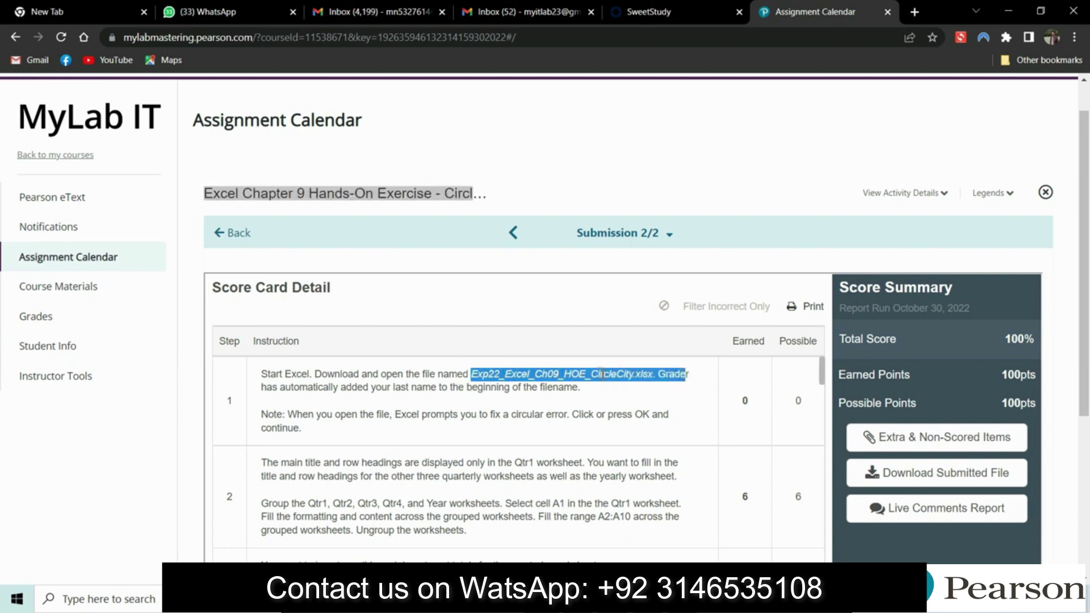
{"action": "left_click", "coordinate": [1016, 340]}
{"action": "left_click_drag", "start_coordinate": [1022, 339], "coordinate": [1039, 339]}
{"action": "left_click_drag", "start_coordinate": [1002, 376], "coordinate": [1039, 408]}
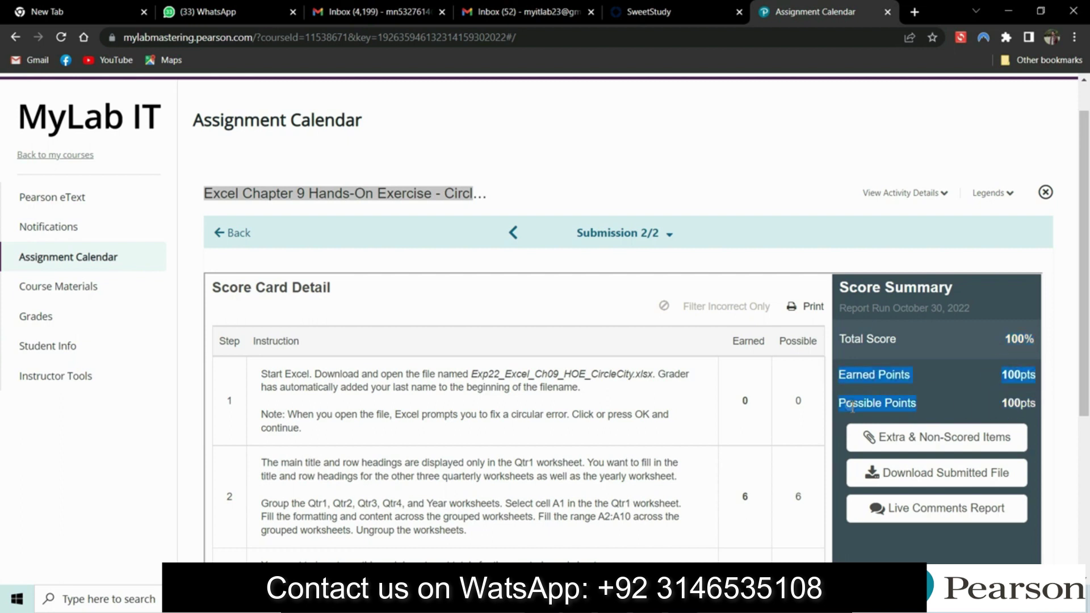
- Review the Score Card Detail through step 22 and the GradeBook grade for the submission
{"action": "scroll", "coordinate": [823, 386], "scroll_direction": "down", "scroll_amount": 3}
{"action": "left_click_drag", "start_coordinate": [825, 398], "coordinate": [821, 478]}
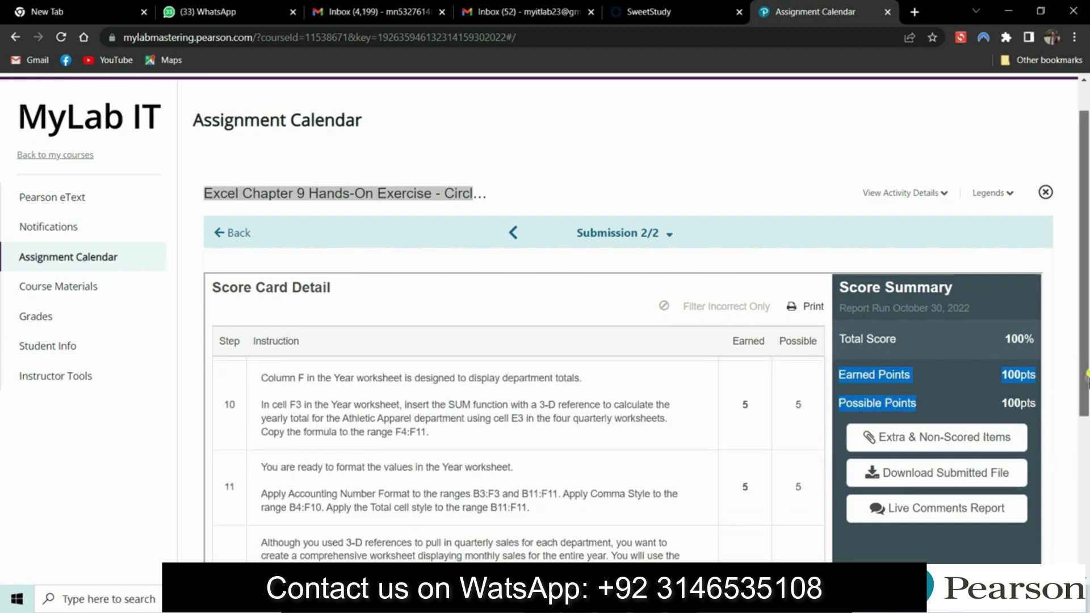
{"action": "scroll", "coordinate": [1088, 375], "scroll_direction": "down", "scroll_amount": 2}
{"action": "scroll", "coordinate": [823, 383], "scroll_direction": "down", "scroll_amount": 3}
{"action": "left_click_drag", "start_coordinate": [822, 386], "coordinate": [809, 488]}
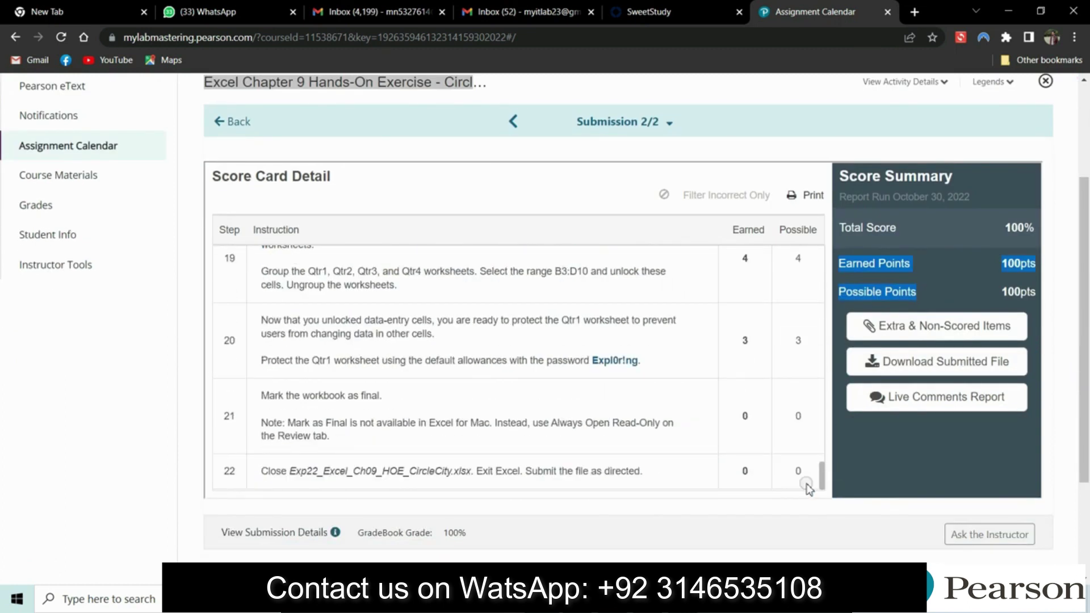
{"action": "left_click", "coordinate": [294, 476]}
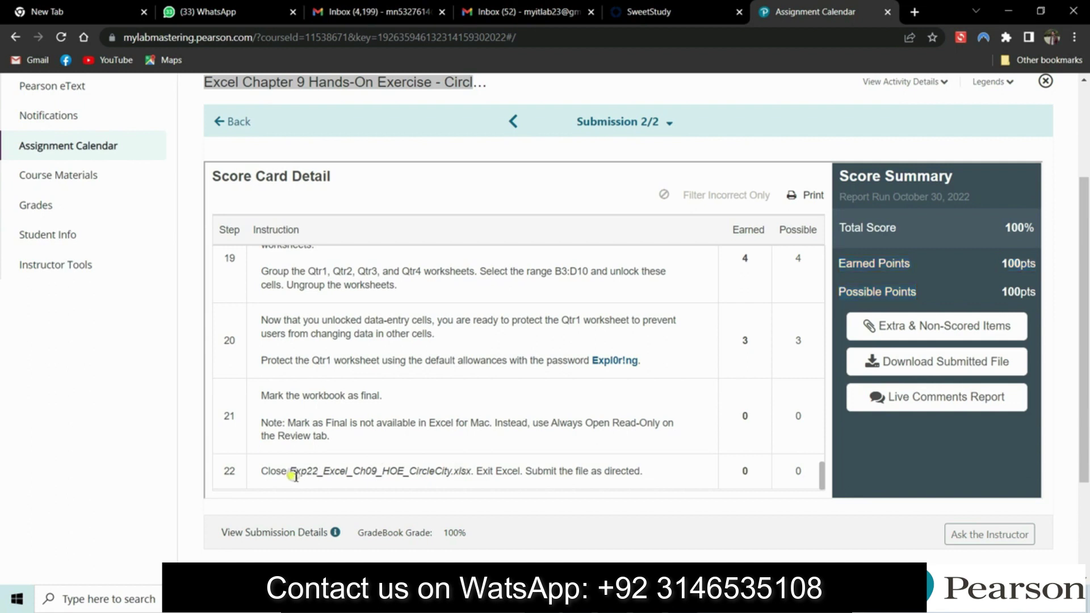
{"action": "left_click_drag", "start_coordinate": [292, 474], "coordinate": [542, 473]}
{"action": "left_click_drag", "start_coordinate": [467, 534], "coordinate": [444, 537]}
{"action": "left_click", "coordinate": [468, 534]}
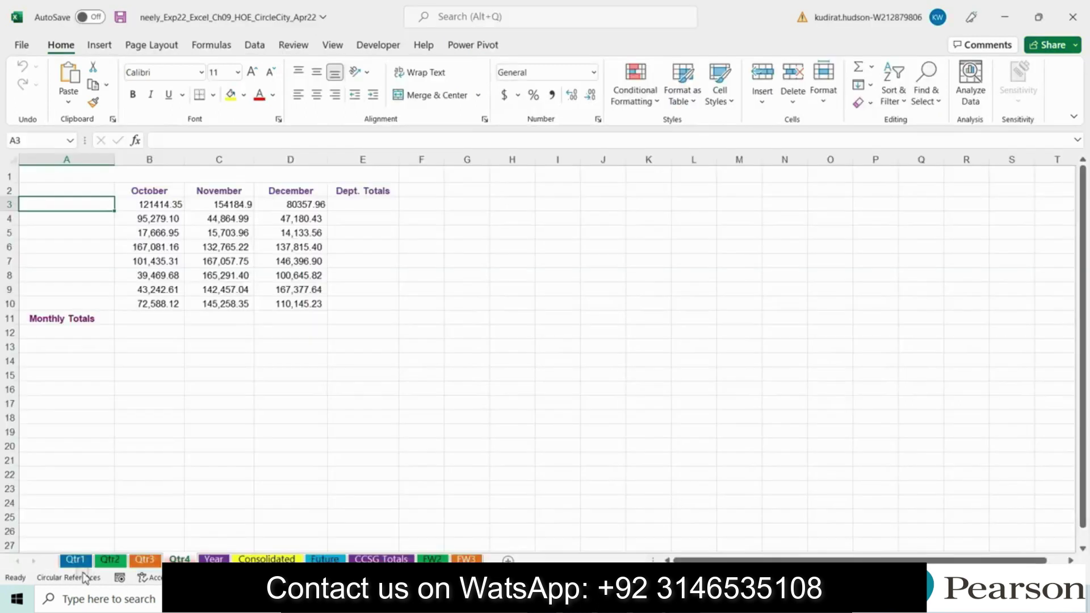
- In the Excel workbook, group the Qtr1, Qtr2, Qtr3, Qtr4 and Year worksheets with Qtr1 active
{"action": "left_click", "coordinate": [75, 559]}
{"action": "left_click", "coordinate": [111, 560], "text": "shift"}
{"action": "left_click", "coordinate": [145, 559], "text": "shift"}
{"action": "left_click", "coordinate": [180, 560], "text": "shift"}
{"action": "left_click", "coordinate": [214, 560], "text": "shift"}
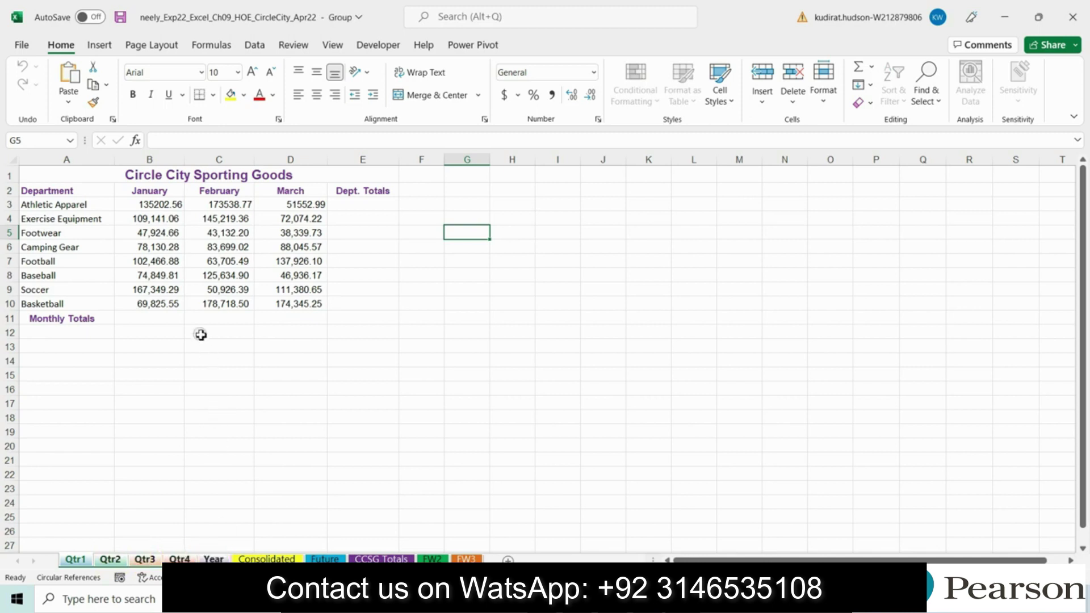
- Fill the title in cell A1 across the grouped worksheets, including both contents and formats
{"action": "left_click", "coordinate": [70, 174]}
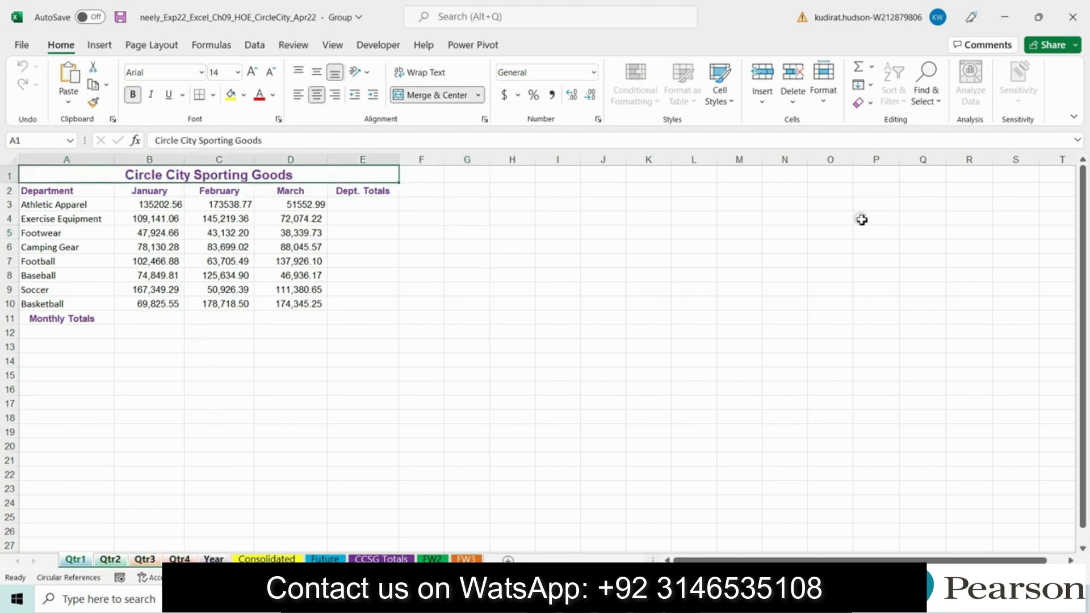
{"action": "left_click", "coordinate": [867, 86]}
{"action": "left_click", "coordinate": [920, 187]}
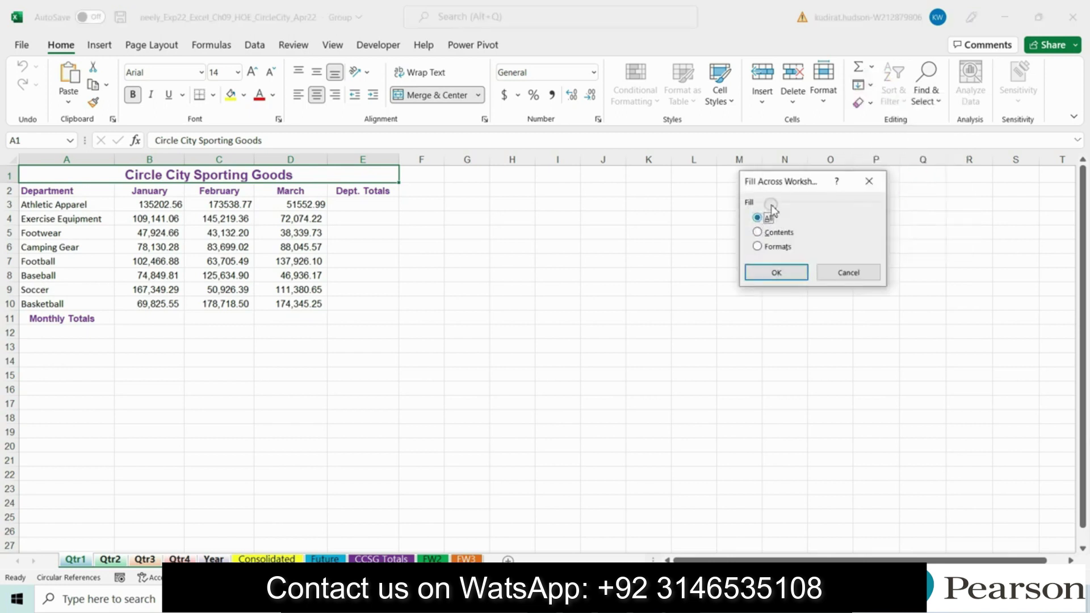
{"action": "left_click", "coordinate": [771, 273]}
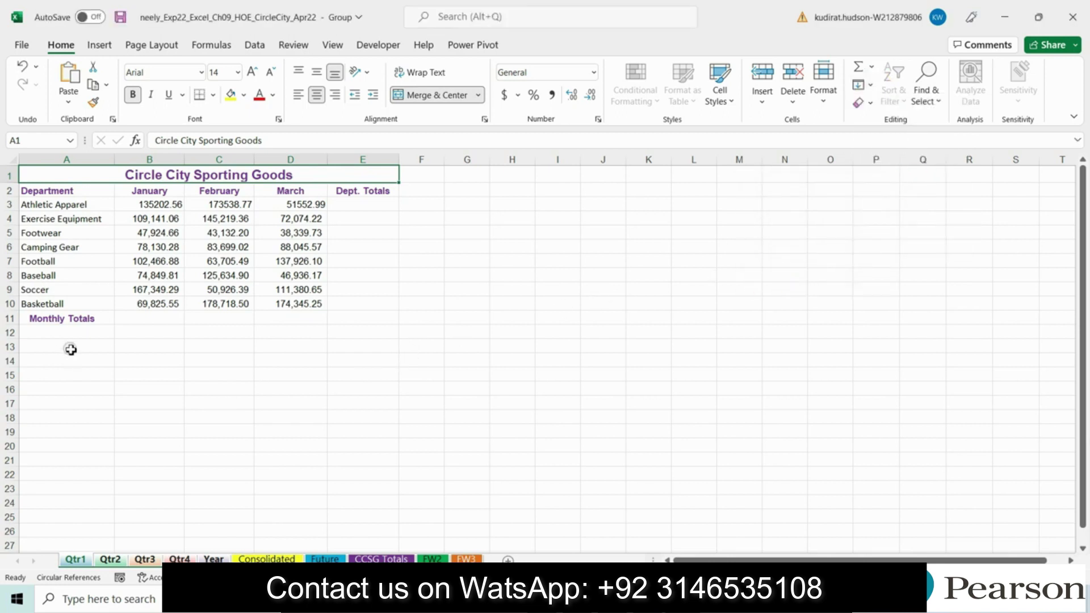
- Fill the department headings in A2:A10 across the grouped worksheets, including both contents and formats
{"action": "left_click_drag", "start_coordinate": [43, 190], "coordinate": [40, 301]}
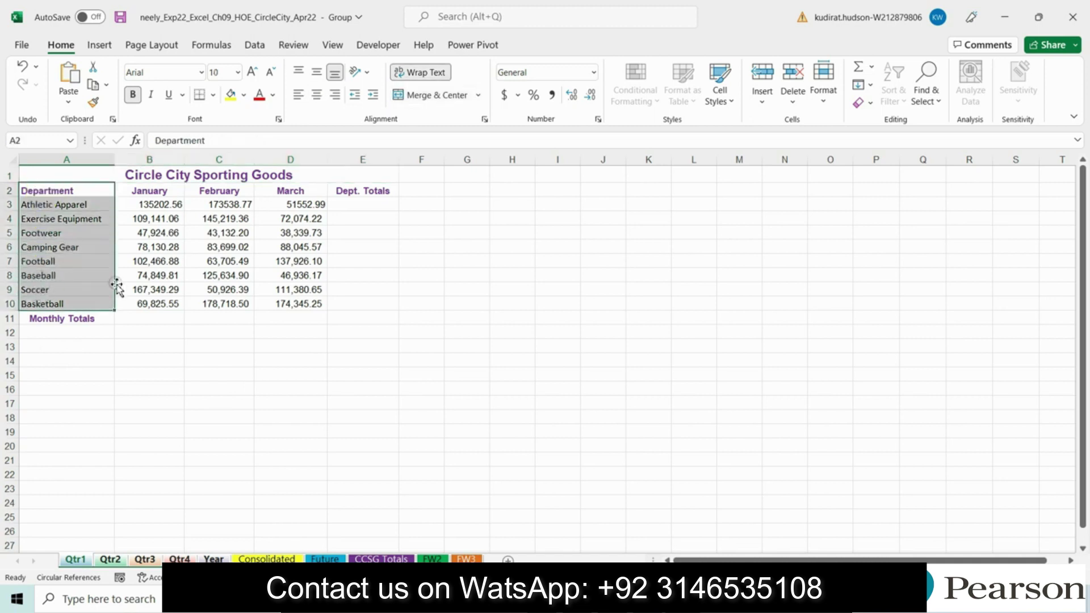
{"action": "left_click", "coordinate": [590, 600]}
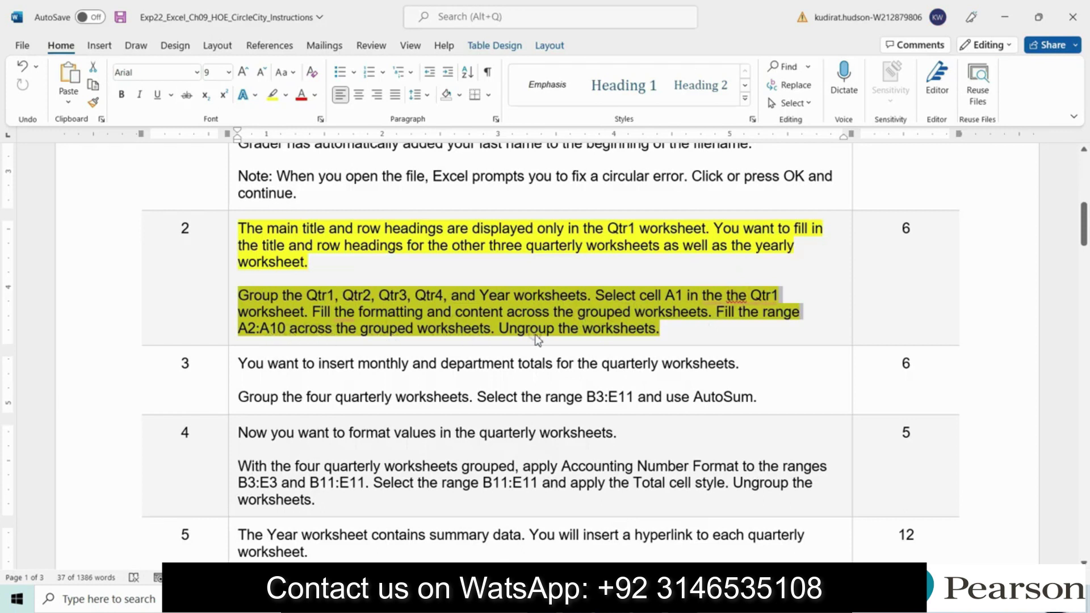
{"action": "left_click", "coordinate": [619, 599]}
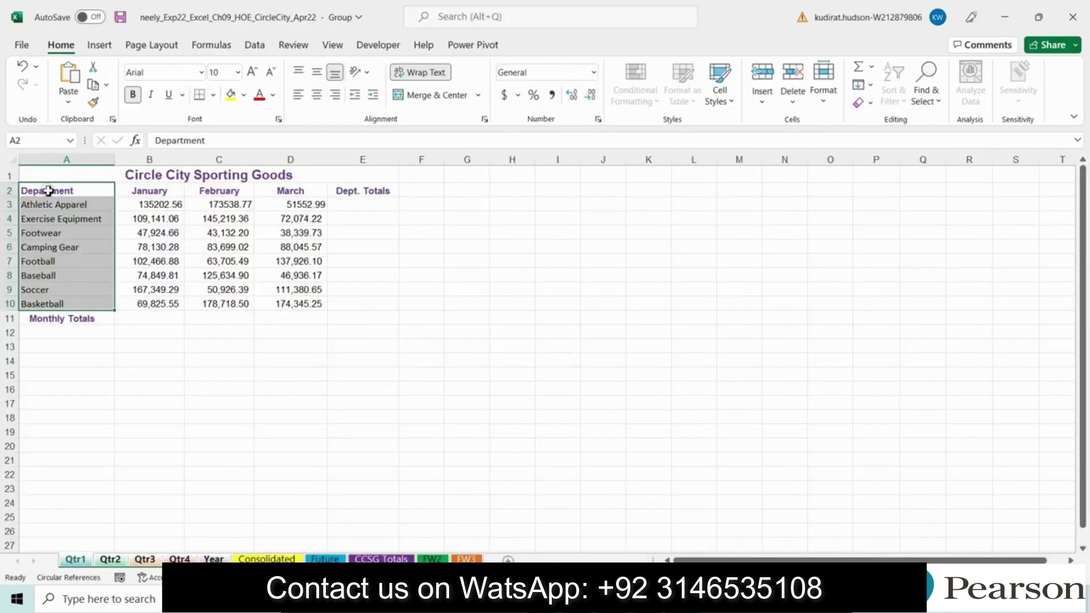
{"action": "left_click", "coordinate": [869, 86]}
{"action": "left_click", "coordinate": [899, 188]}
{"action": "left_click", "coordinate": [770, 276]}
- Check the filled title and row headings on the Qtr2, Qtr3, Qtr4 and Year worksheets
{"action": "left_click", "coordinate": [111, 560]}
{"action": "left_click", "coordinate": [145, 559]}
{"action": "left_click", "coordinate": [180, 560]}
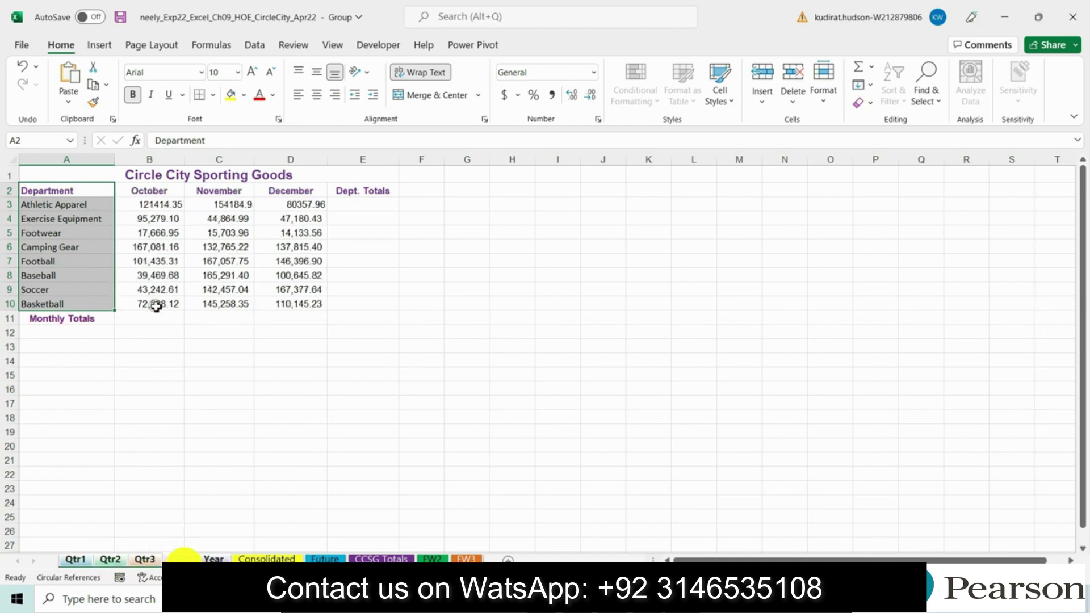
{"action": "left_click", "coordinate": [214, 560]}
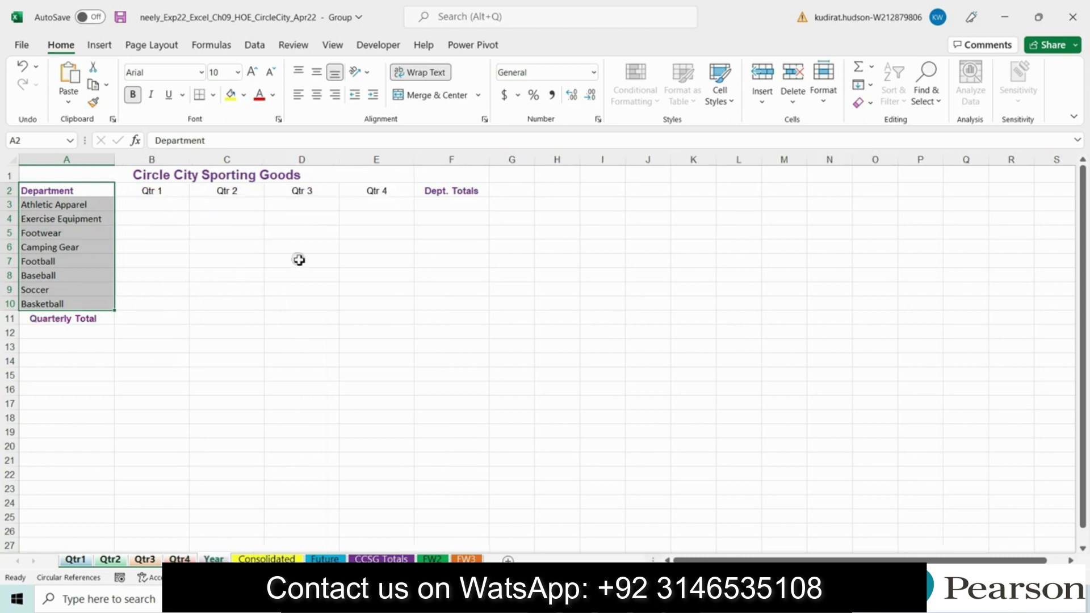
- Ungroup the worksheets and return to the Qtr1 worksheet
{"action": "left_click", "coordinate": [345, 246]}
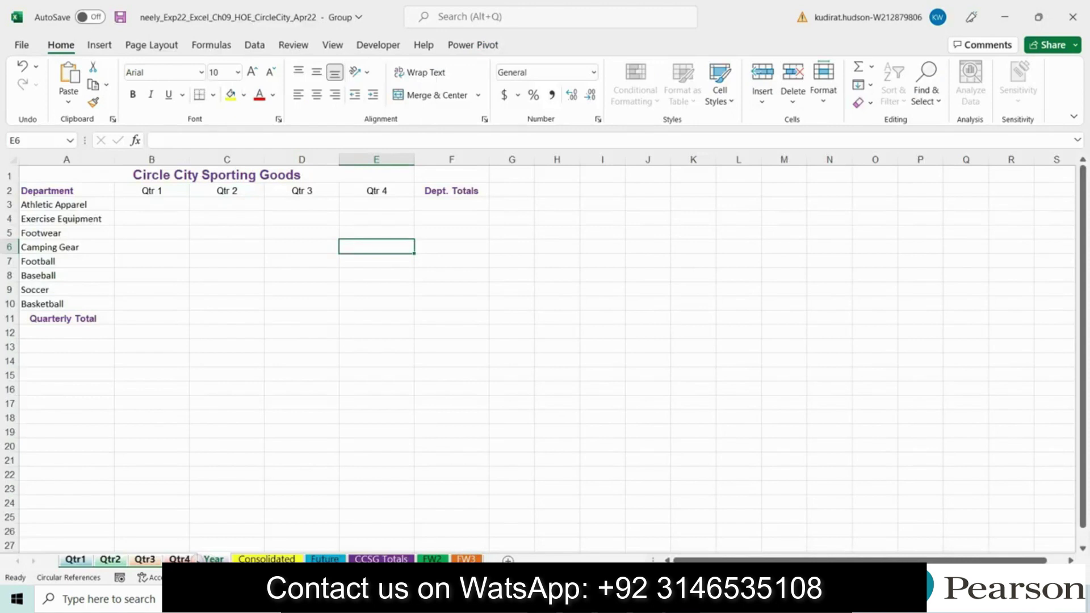
{"action": "right_click", "coordinate": [198, 557]}
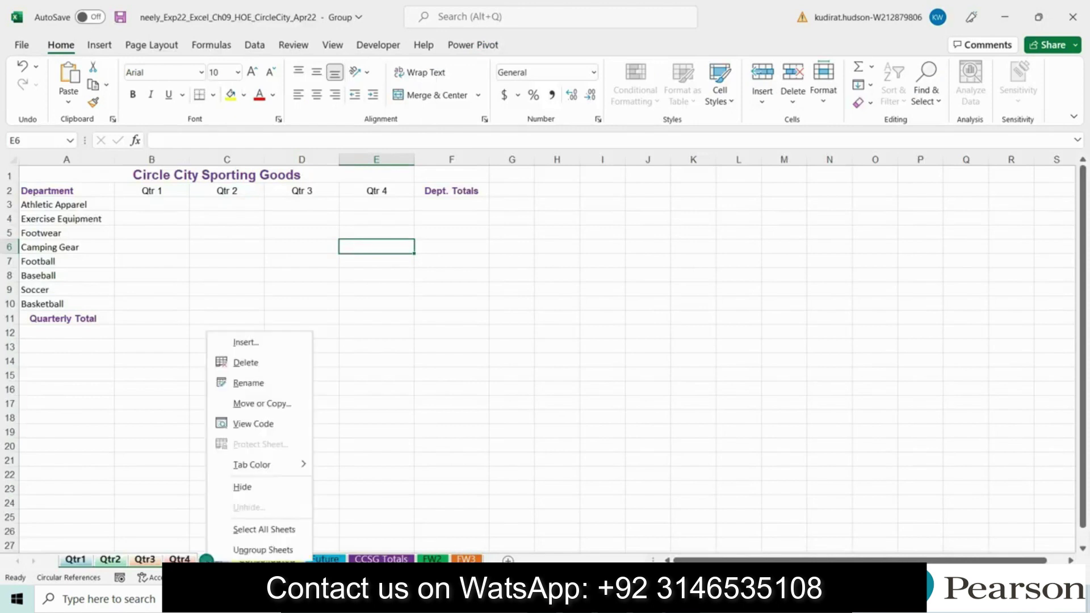
{"action": "left_click", "coordinate": [256, 547]}
{"action": "left_click", "coordinate": [75, 560]}
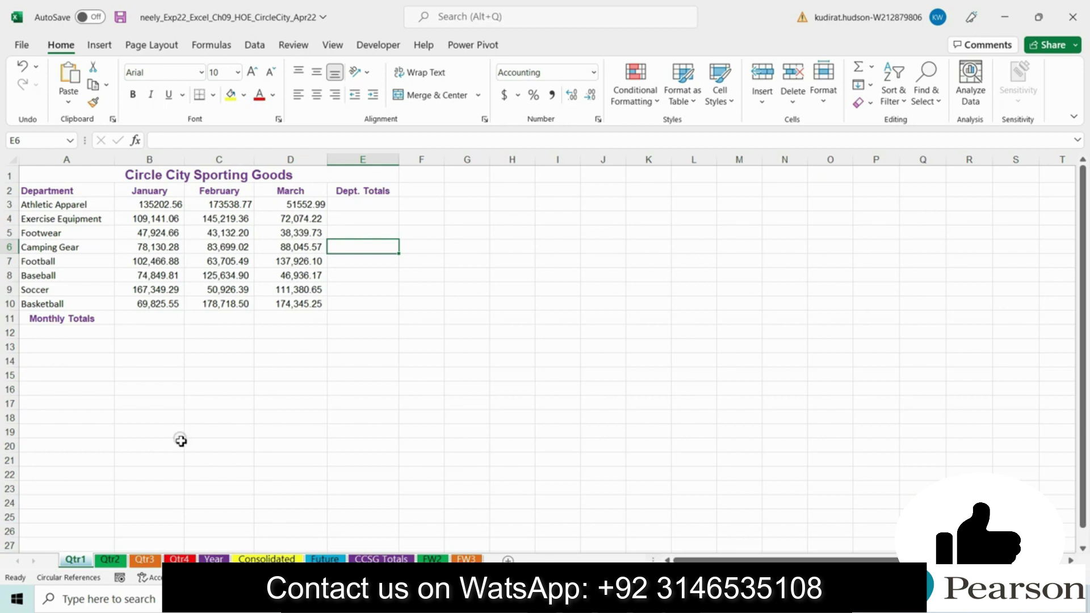
- Switch to the Word instructions, remove the highlight from step 2 and highlight step 3 in yellow
{"action": "key", "text": "alt+Tab"}
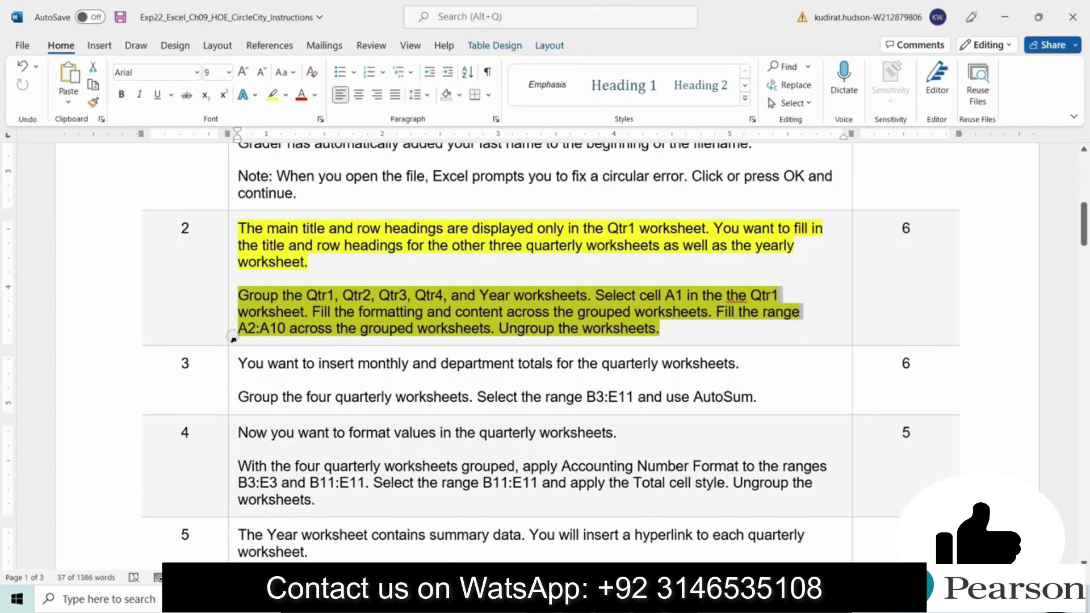
{"action": "left_click", "coordinate": [308, 313]}
{"action": "left_click", "coordinate": [298, 404]}
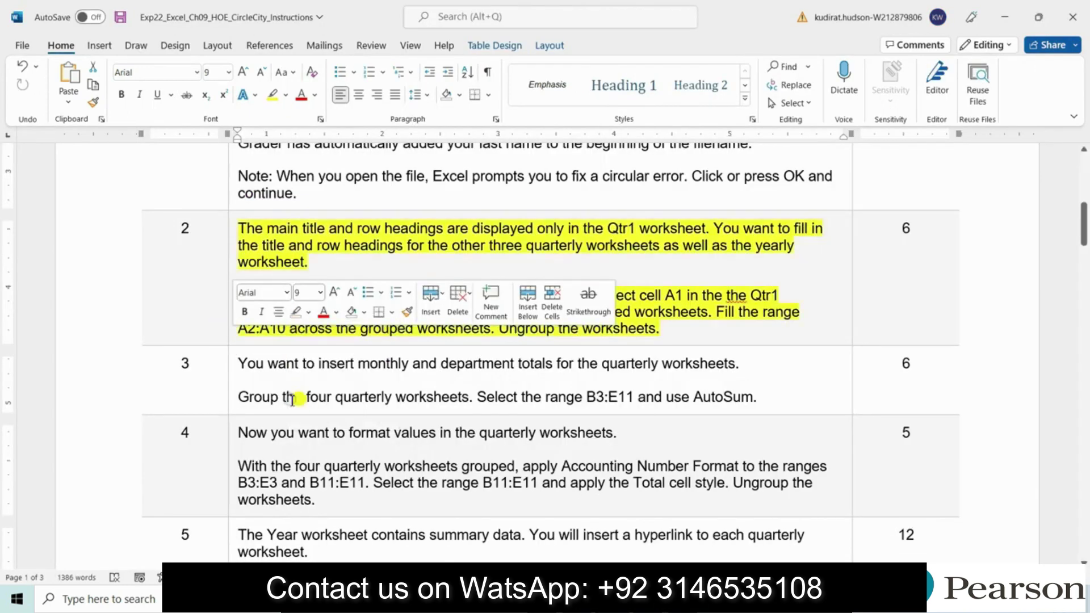
{"action": "left_click", "coordinate": [231, 406]}
{"action": "left_click", "coordinate": [308, 380]}
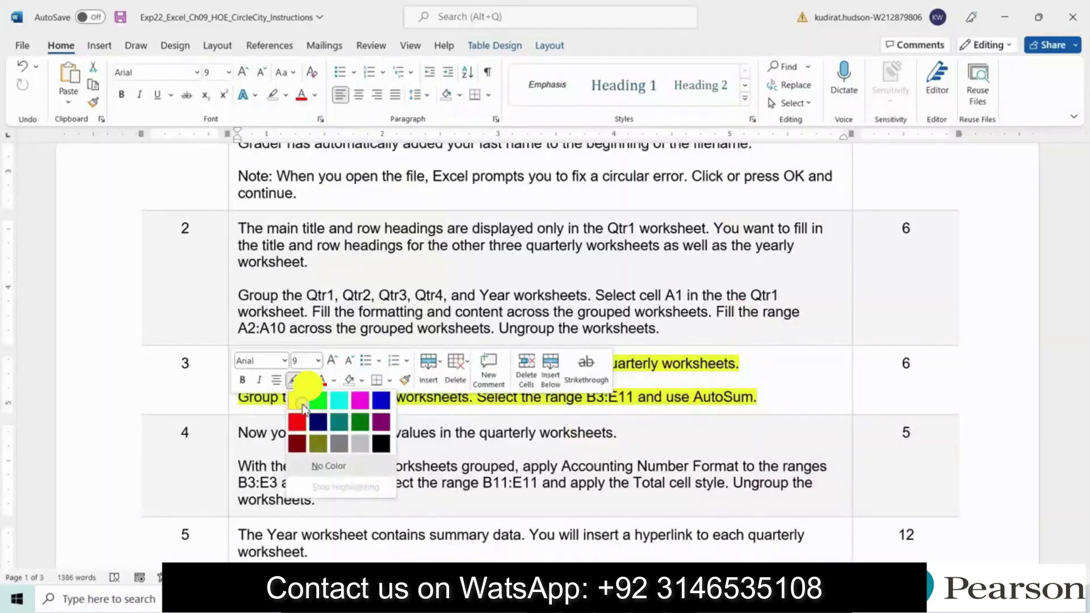
{"action": "left_click", "coordinate": [295, 395]}
{"action": "scroll", "coordinate": [616, 354], "scroll_direction": "down", "scroll_amount": 3}
{"action": "scroll", "coordinate": [616, 354], "scroll_direction": "up", "scroll_amount": 2}
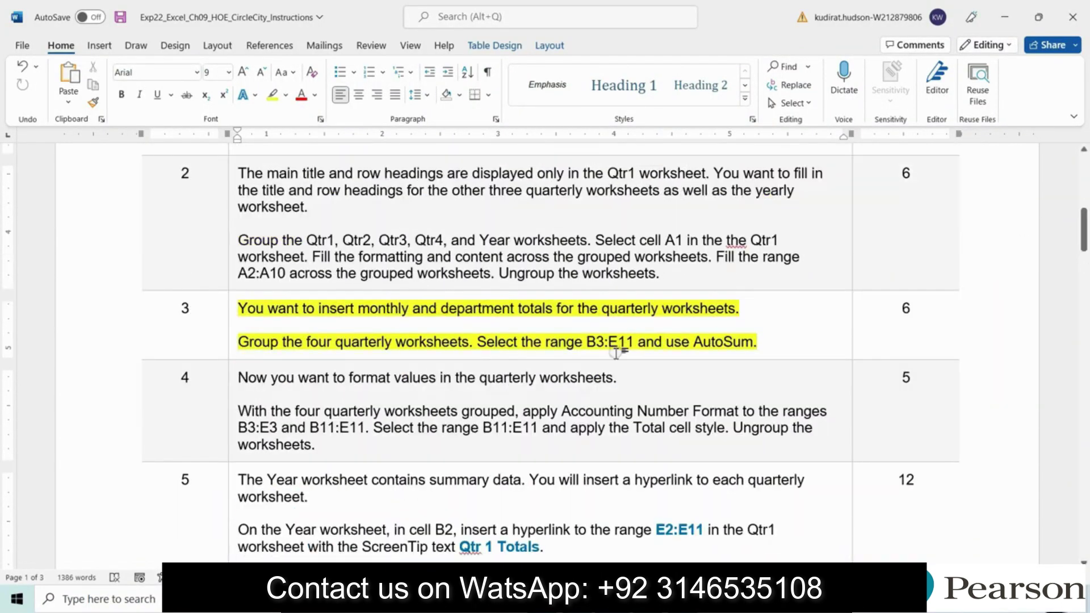
{"action": "scroll", "coordinate": [833, 481], "scroll_direction": "up", "scroll_amount": 2}
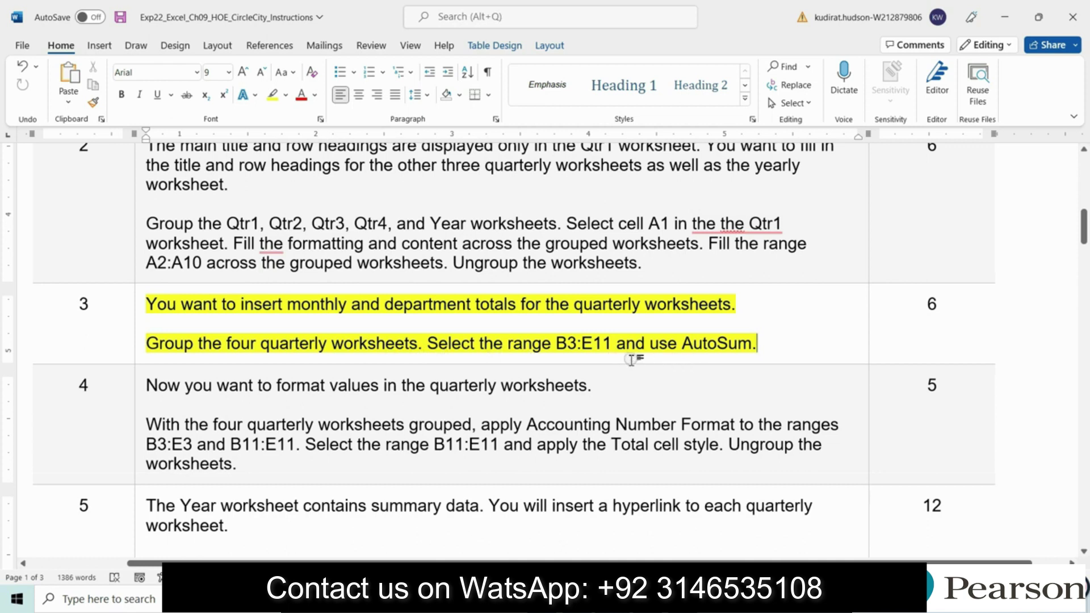
- Switch to the Excel workbook and group the Qtr1, Qtr2, Qtr3 and Qtr4 worksheets
{"action": "mouse_move", "coordinate": [681, 599]}
{"action": "left_click", "coordinate": [682, 526]}
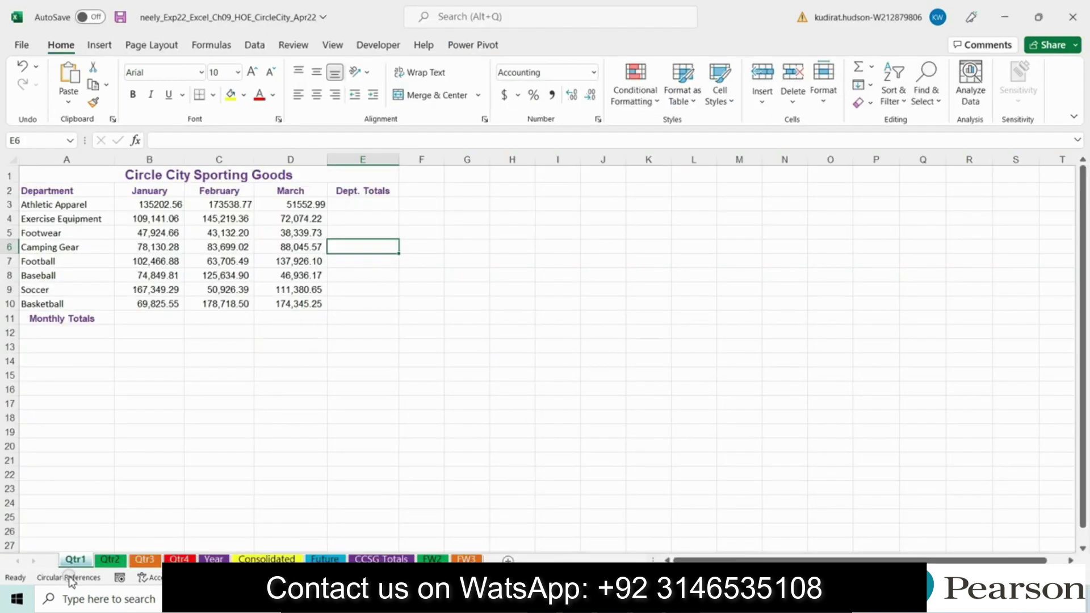
{"action": "left_click", "coordinate": [108, 561], "text": "ctrl"}
{"action": "left_click", "coordinate": [141, 560], "text": "ctrl"}
{"action": "left_click", "coordinate": [177, 560], "text": "ctrl"}
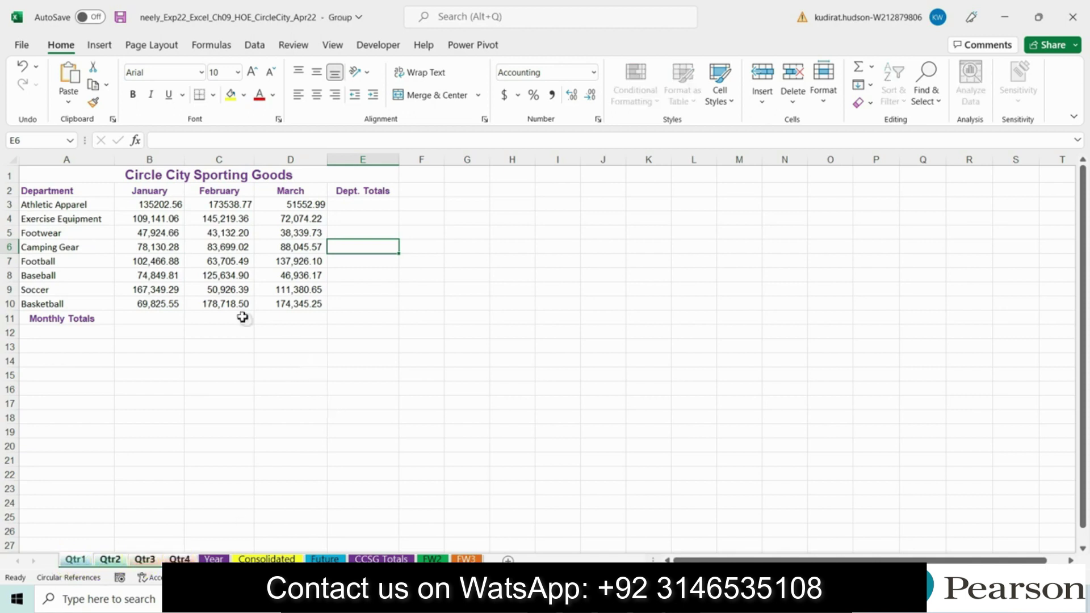
- Insert monthly and department totals in the grouped quarterly worksheets by applying AutoSum to the range B3:E11
{"action": "left_click", "coordinate": [143, 206]}
{"action": "mouse_move", "coordinate": [144, 205]}
{"action": "left_mouse_down"}
{"action": "mouse_move", "coordinate": [221, 214]}
{"action": "mouse_move", "coordinate": [378, 273]}
{"action": "mouse_move", "coordinate": [372, 322]}
{"action": "left_mouse_up"}
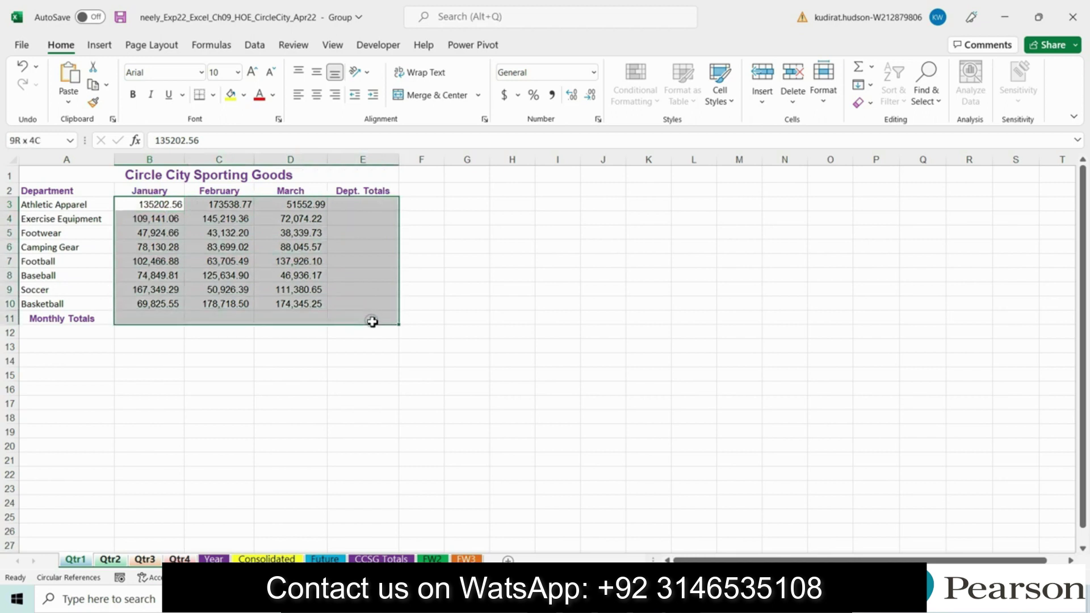
{"action": "left_click", "coordinate": [859, 70]}
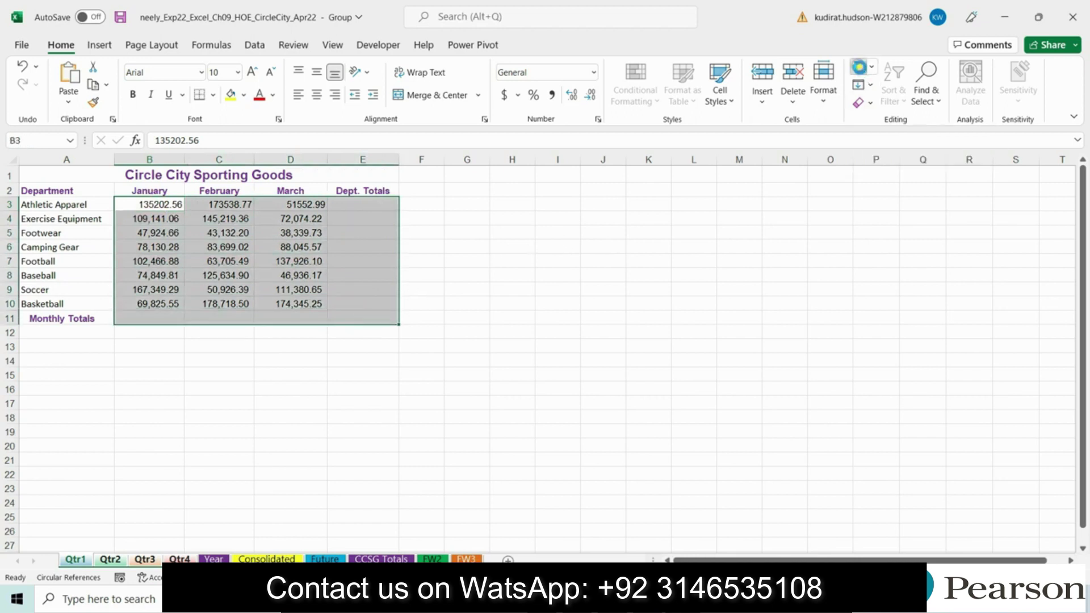
{"action": "left_click", "coordinate": [371, 319]}
- Switch to the Word instructions, move the yellow highlight from step 3 to step 4, and select its Accounting Number Format sentence
{"action": "key", "text": "alt+Tab"}
{"action": "left_click", "coordinate": [143, 361]}
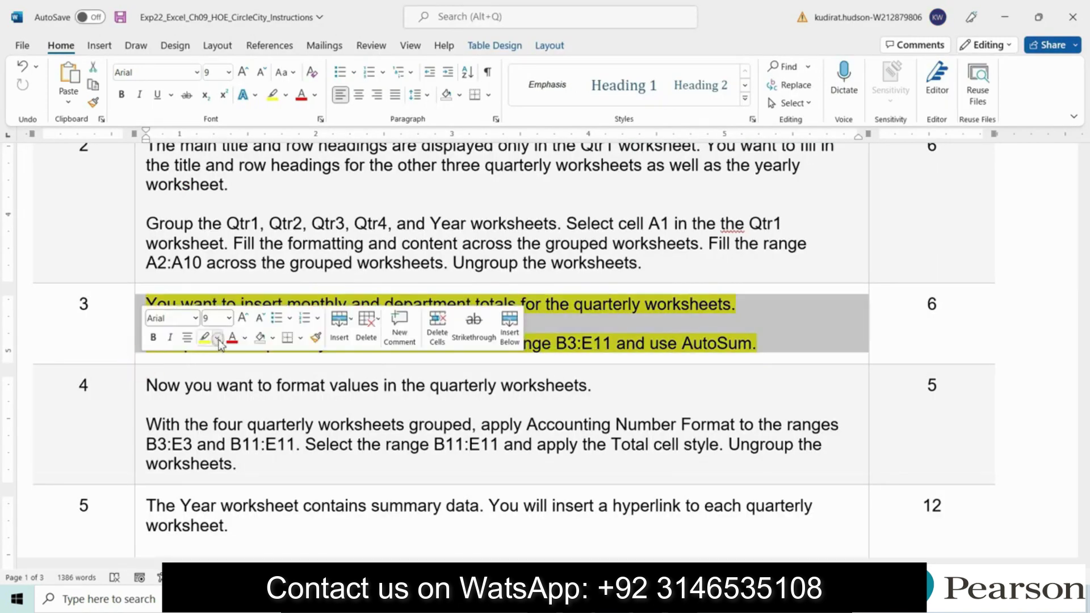
{"action": "left_click", "coordinate": [138, 421]}
{"action": "left_click", "coordinate": [211, 396]}
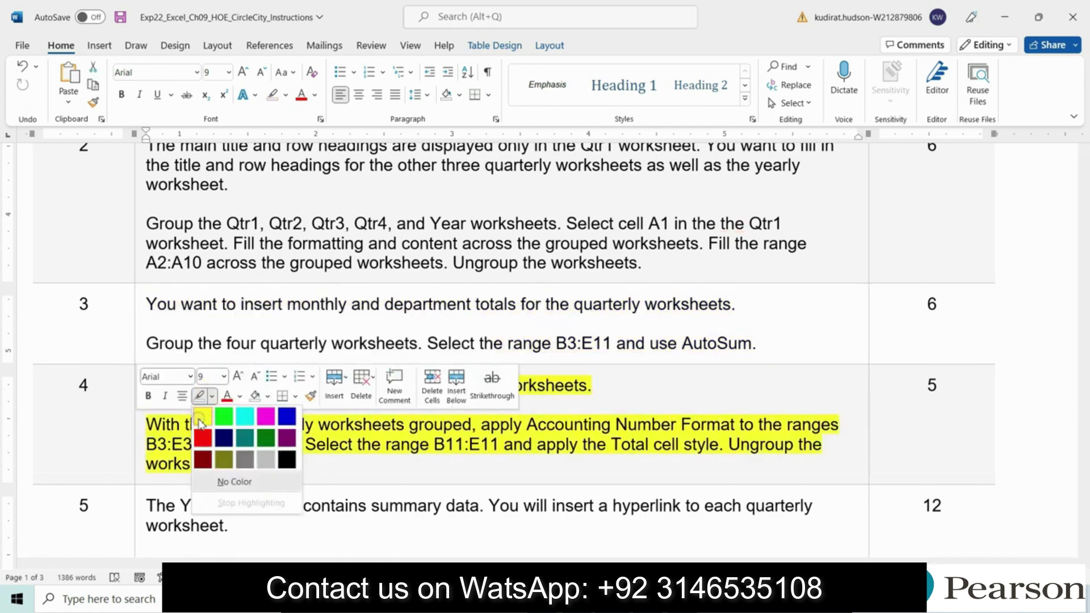
{"action": "left_click", "coordinate": [202, 418]}
{"action": "scroll", "coordinate": [277, 238], "scroll_direction": "down", "scroll_amount": 3}
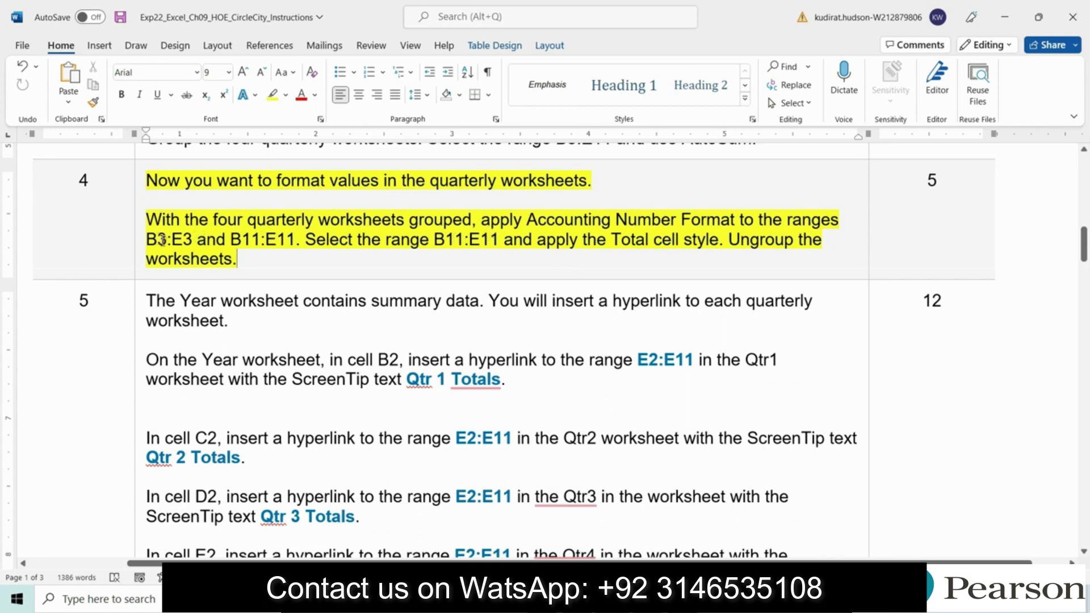
{"action": "left_click_drag", "start_coordinate": [151, 220], "coordinate": [301, 246]}
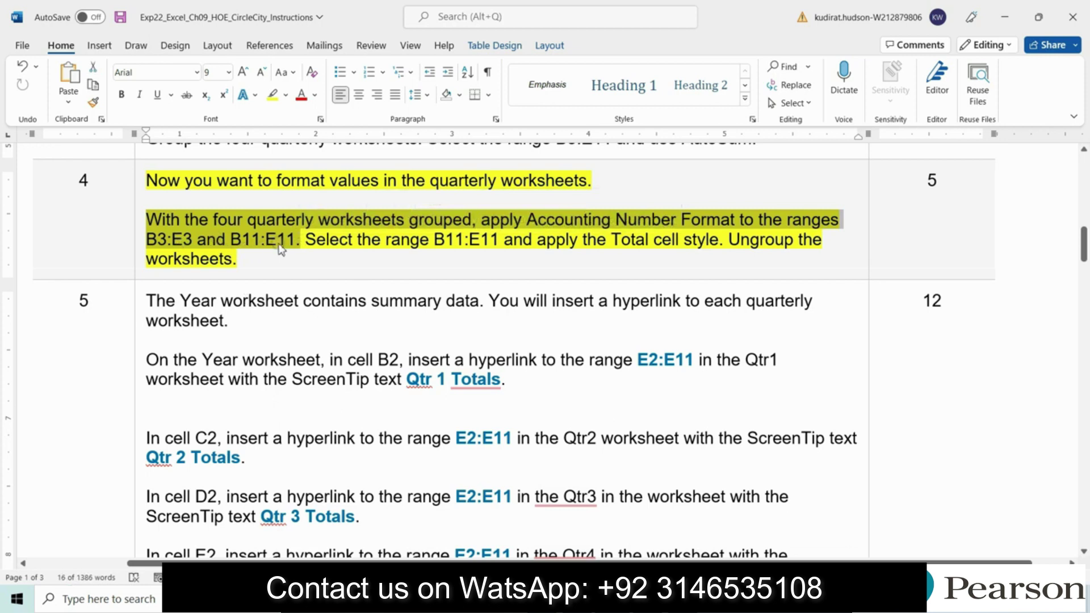
- Switch to the Excel workbook and apply the Accounting number format to ranges B3:E3 and B11:E11 in the grouped quarterly worksheets
{"action": "key", "text": "alt+Tab"}
{"action": "left_click", "coordinate": [145, 204]}
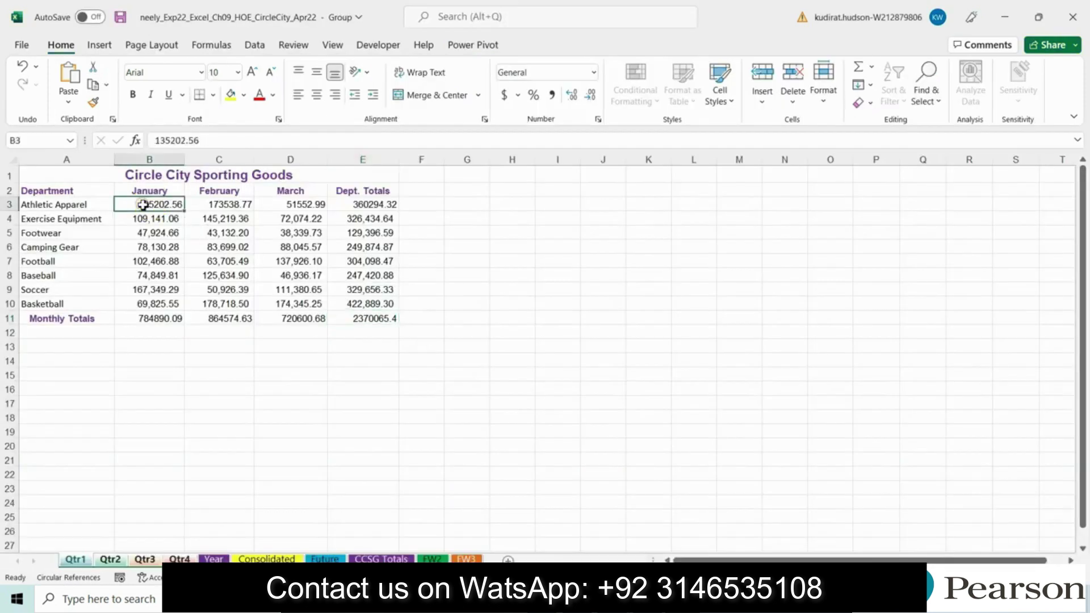
{"action": "left_click_drag", "start_coordinate": [146, 207], "coordinate": [375, 206]}
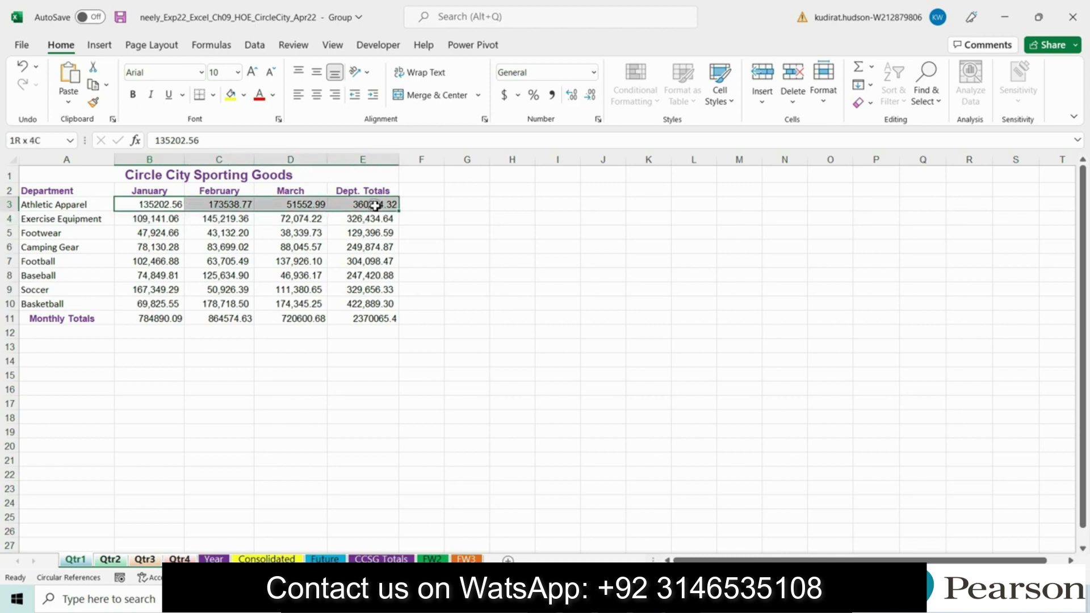
{"action": "left_click_drag", "start_coordinate": [148, 319], "coordinate": [379, 323]}
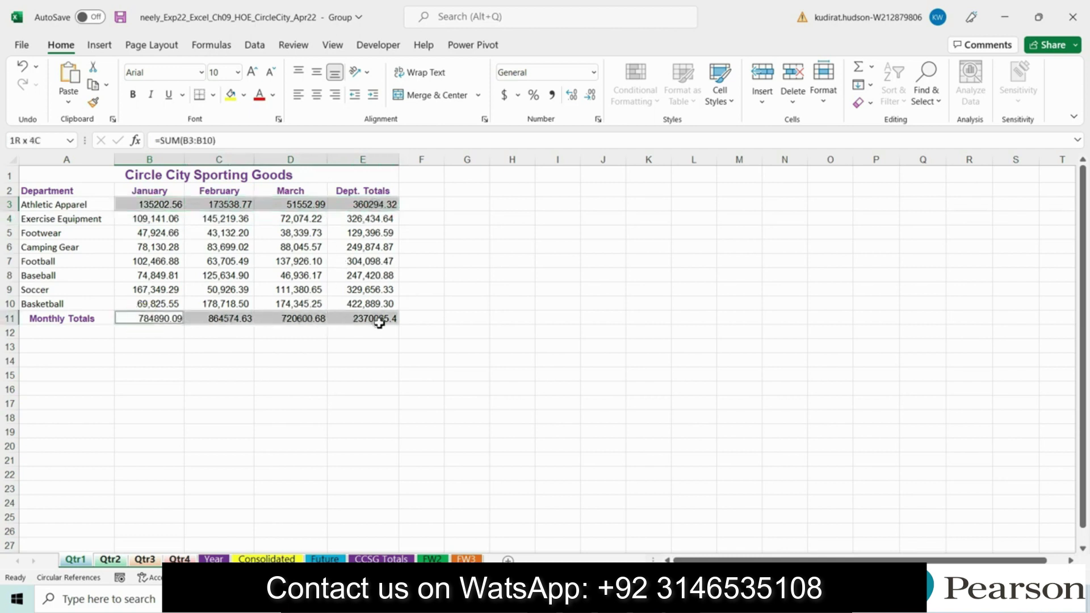
{"action": "left_click", "coordinate": [593, 72]}
{"action": "left_click", "coordinate": [563, 206]}
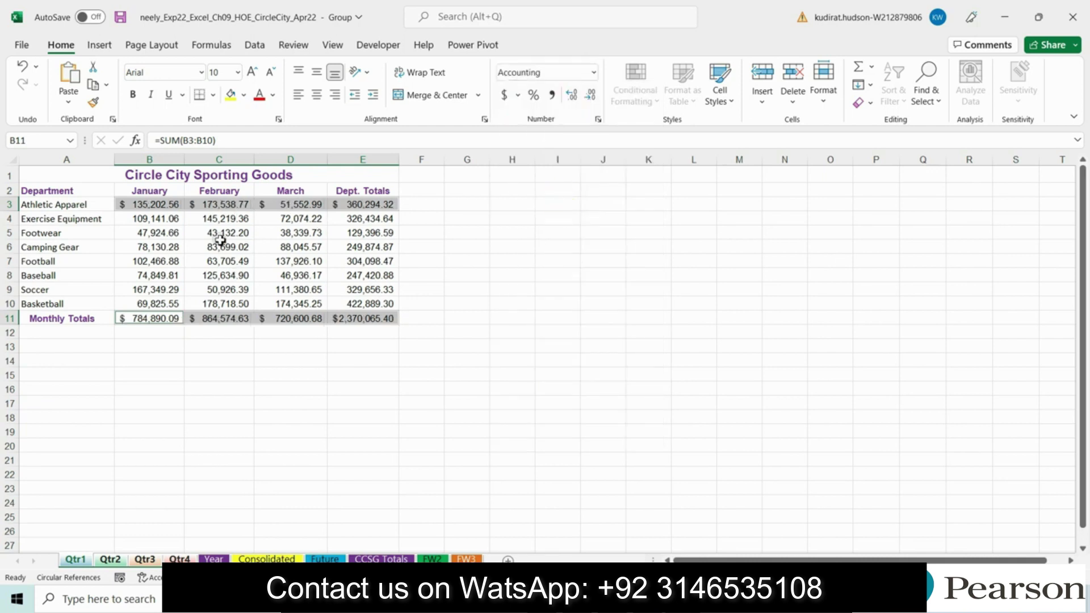
{"action": "left_click", "coordinate": [514, 329]}
- Select the Total cell style instruction in Word's step 4, and apply the Total cell style to B11:E11 in the grouped Excel worksheets
{"action": "key", "text": "alt+Tab"}
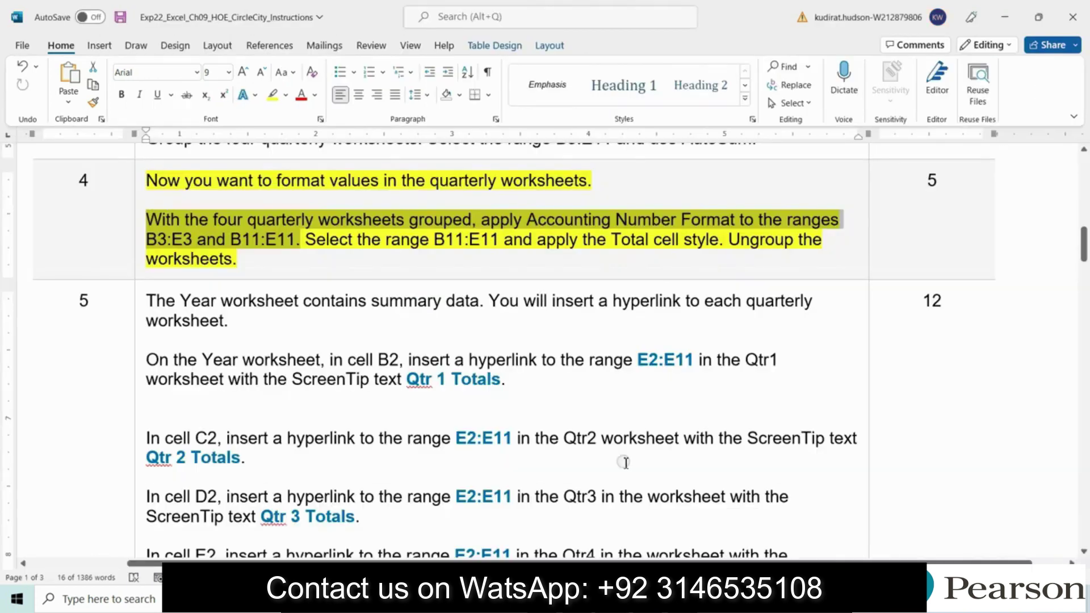
{"action": "left_click_drag", "start_coordinate": [314, 240], "coordinate": [377, 280]}
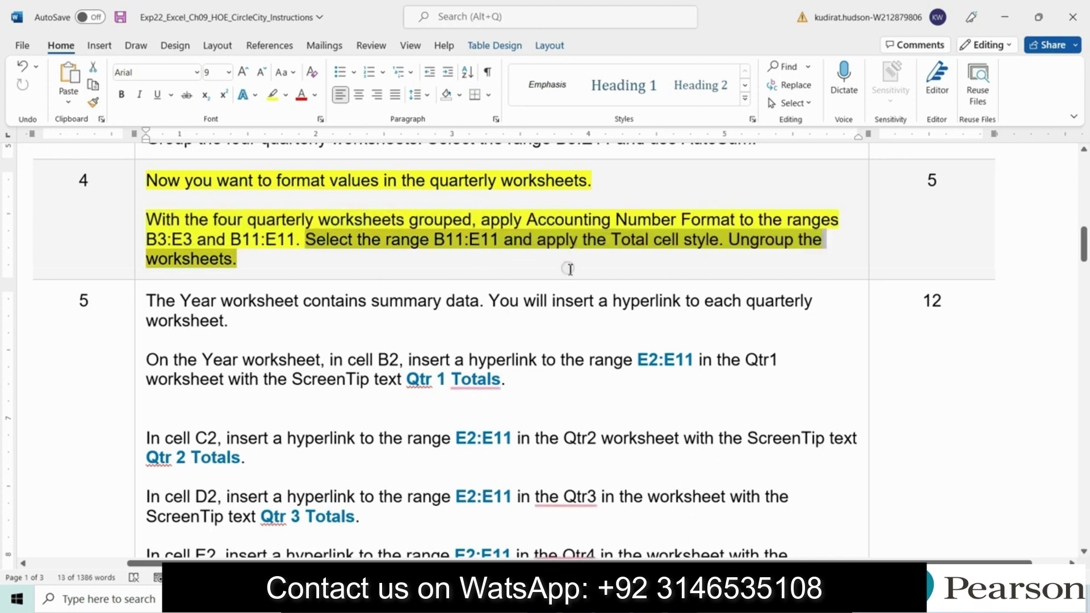
{"action": "key", "text": "alt+Tab"}
{"action": "left_click_drag", "start_coordinate": [139, 316], "coordinate": [364, 328]}
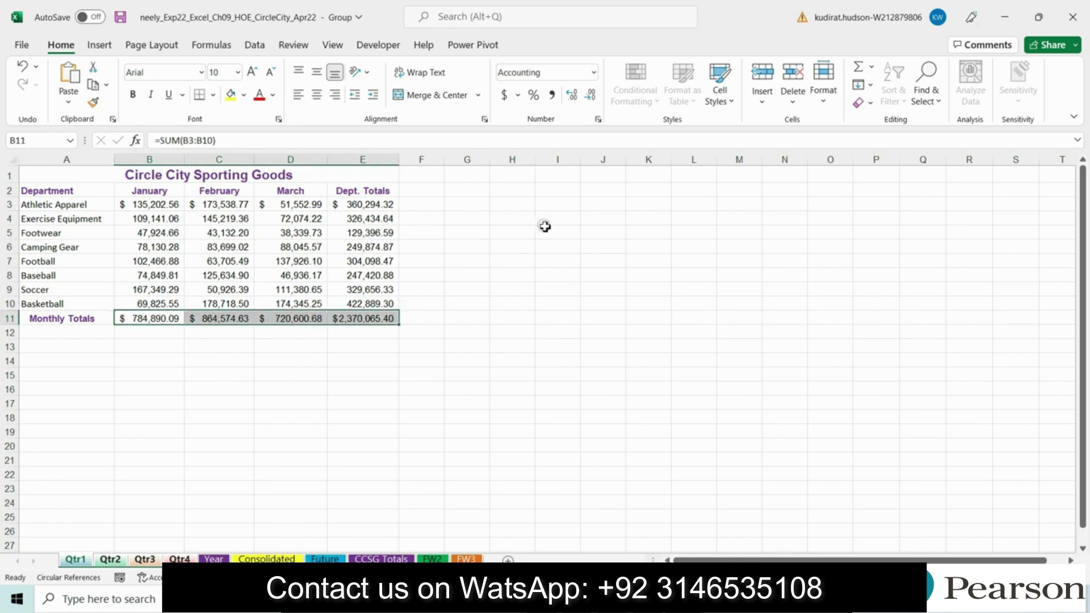
{"action": "left_click", "coordinate": [728, 98]}
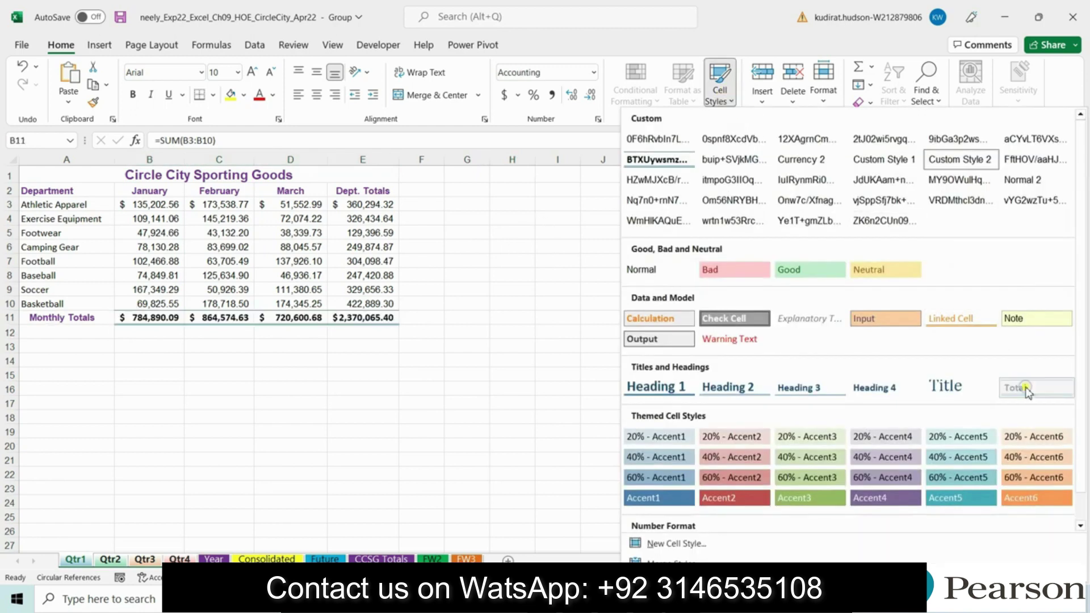
{"action": "left_click", "coordinate": [1022, 388]}
{"action": "left_click", "coordinate": [528, 357]}
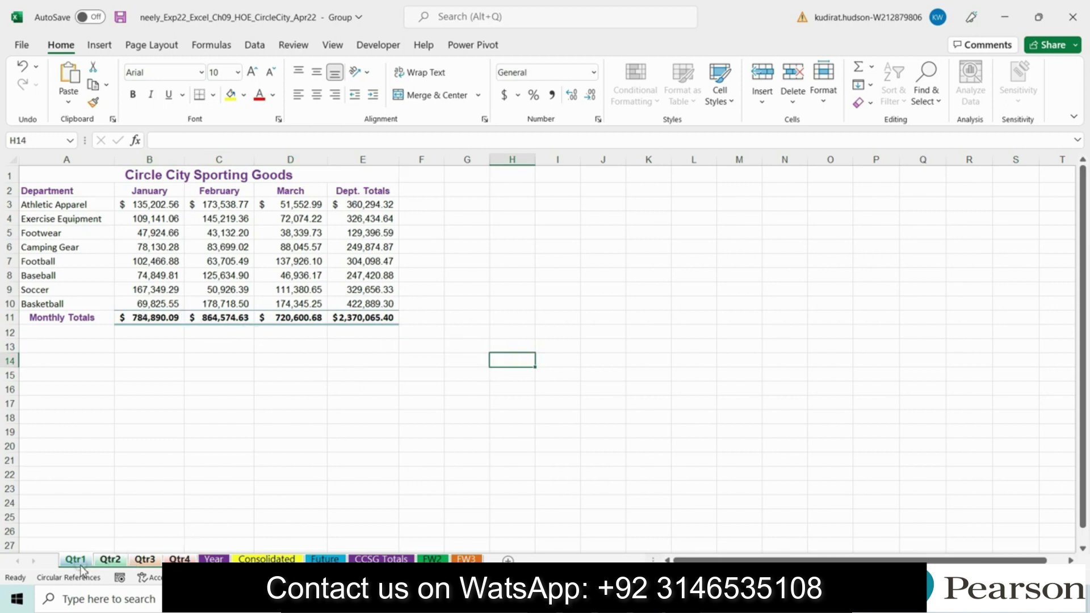
- Review the formatted totals on the Qtr1, Qtr2, Qtr3 and Qtr4 worksheets and ungroup the sheets
{"action": "left_click", "coordinate": [110, 560]}
{"action": "left_click", "coordinate": [145, 560]}
{"action": "left_click", "coordinate": [176, 559]}
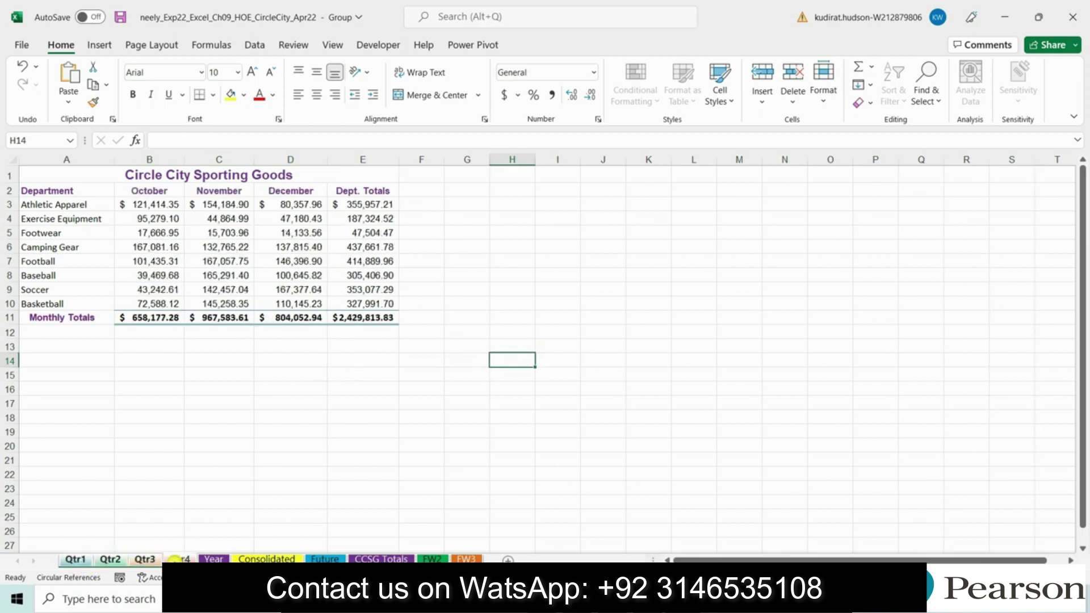
{"action": "left_click", "coordinate": [75, 560]}
{"action": "left_click", "coordinate": [110, 560]}
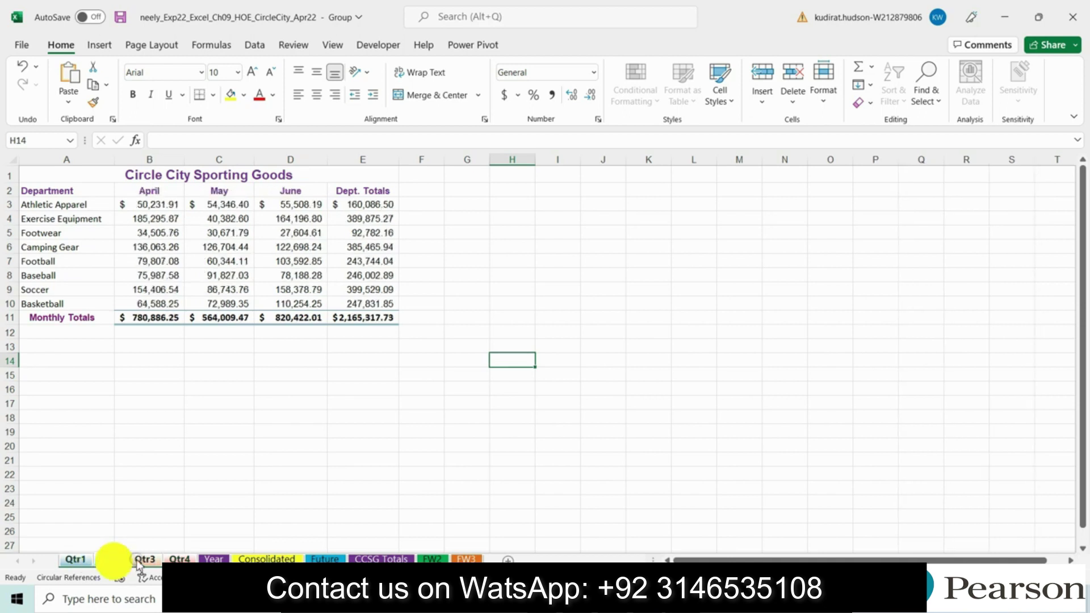
{"action": "left_click", "coordinate": [145, 559]}
{"action": "left_click", "coordinate": [180, 559]}
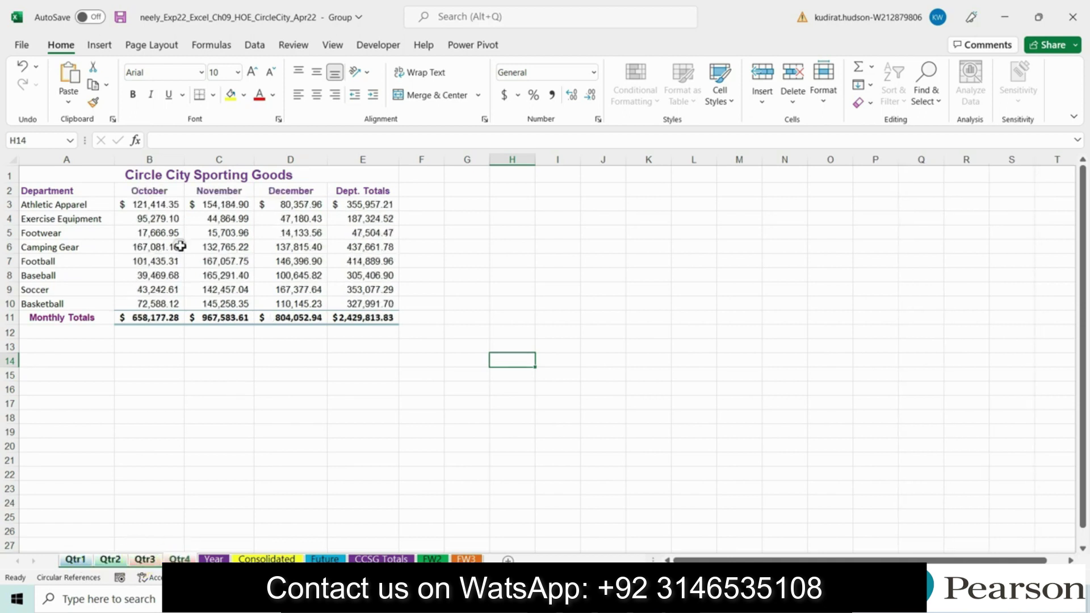
{"action": "left_click", "coordinate": [407, 403]}
{"action": "right_click", "coordinate": [181, 559]}
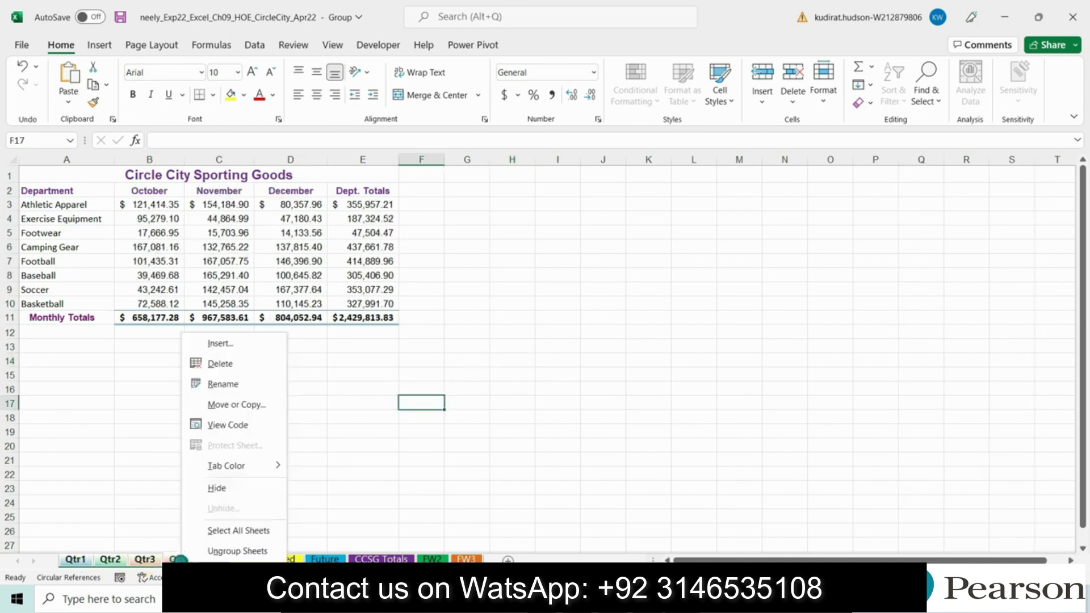
{"action": "left_click", "coordinate": [227, 552]}
- Switch to the Word instructions and move the yellow highlight from step 4 to all paragraphs of step 5
{"action": "left_click", "coordinate": [454, 600]}
{"action": "left_click", "coordinate": [141, 266]}
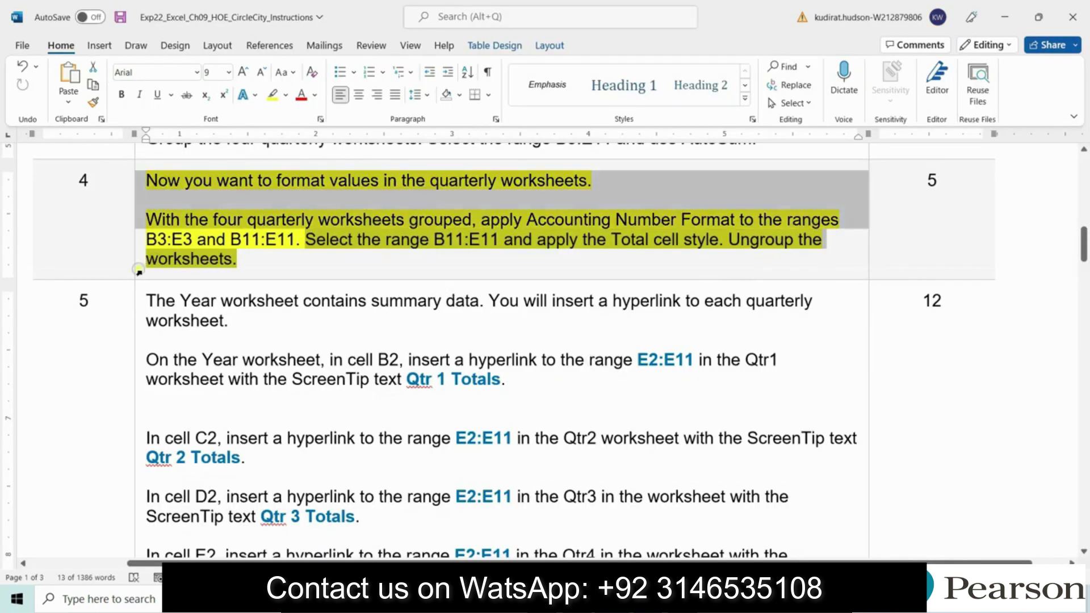
{"action": "left_click", "coordinate": [214, 245]}
{"action": "left_click", "coordinate": [210, 331]}
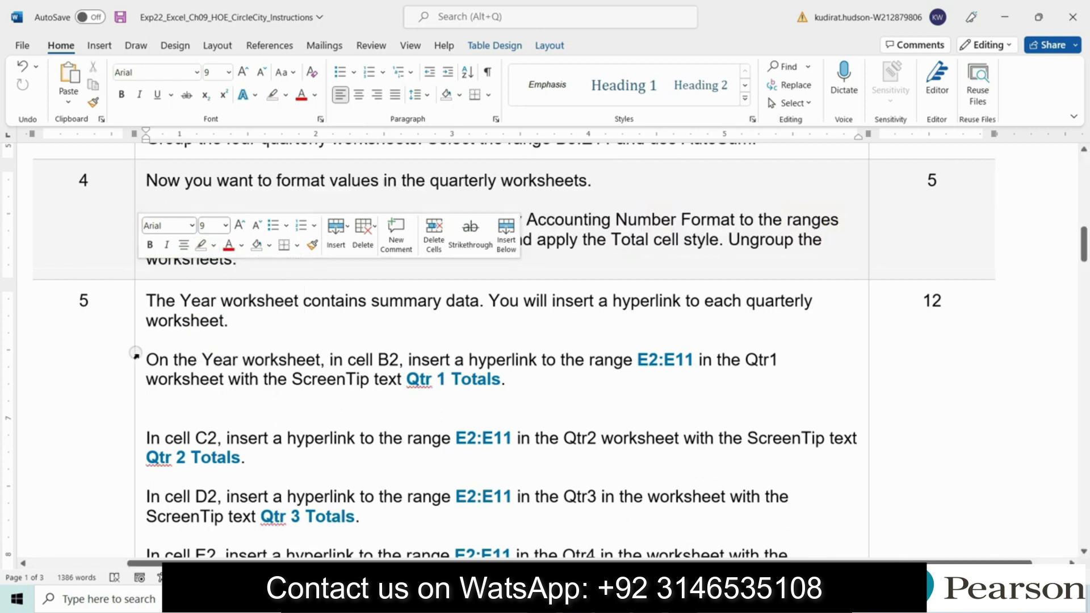
{"action": "left_click", "coordinate": [141, 343]}
{"action": "left_click", "coordinate": [198, 328]}
{"action": "left_click_drag", "start_coordinate": [1084, 243], "coordinate": [1083, 253]}
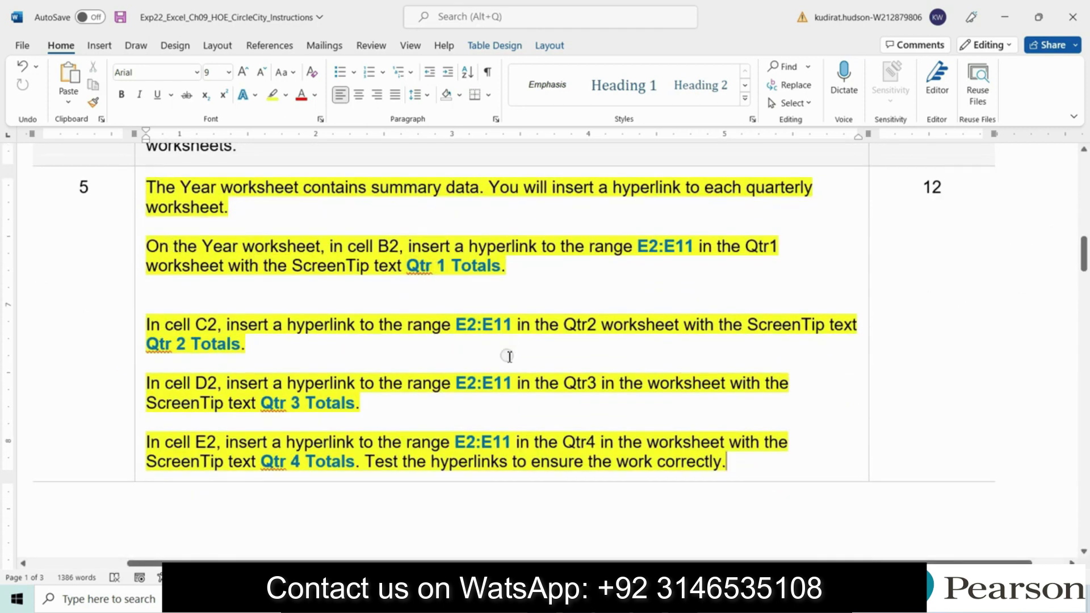
{"action": "mouse_move", "coordinate": [1087, 272]}
{"action": "left_mouse_down"}
{"action": "mouse_move", "coordinate": [1085, 518]}
{"action": "mouse_move", "coordinate": [1082, 241]}
{"action": "mouse_move", "coordinate": [1083, 252]}
{"action": "left_mouse_up"}
- Switch to the Excel assignment workbook and close it, answering the closing prompt
{"action": "key", "text": "alt+Tab"}
{"action": "left_click", "coordinate": [688, 278]}
{"action": "left_click", "coordinate": [1073, 17]}
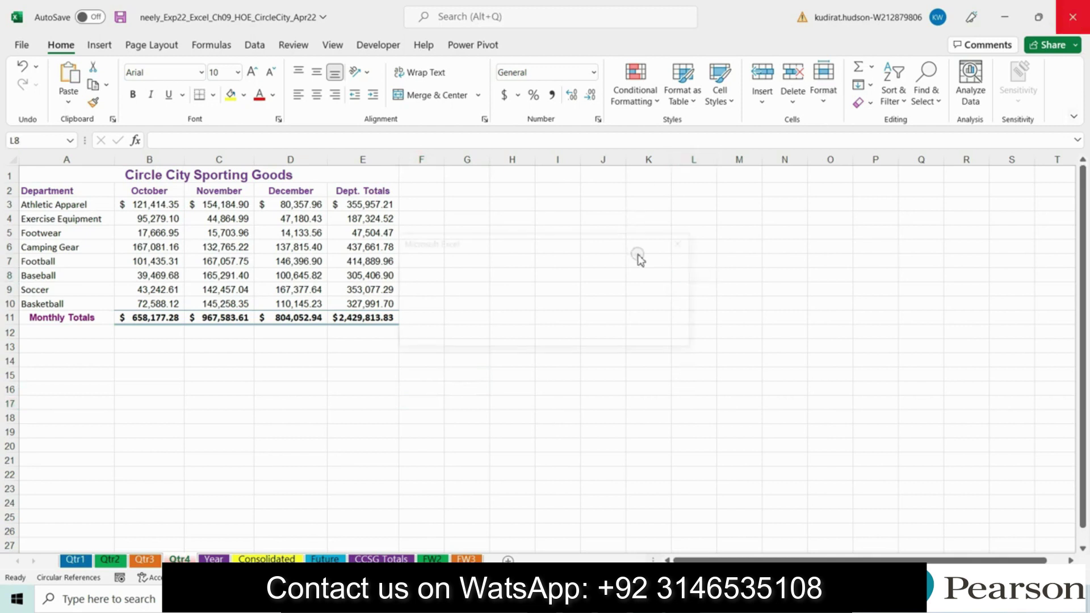
{"action": "left_click", "coordinate": [528, 336]}
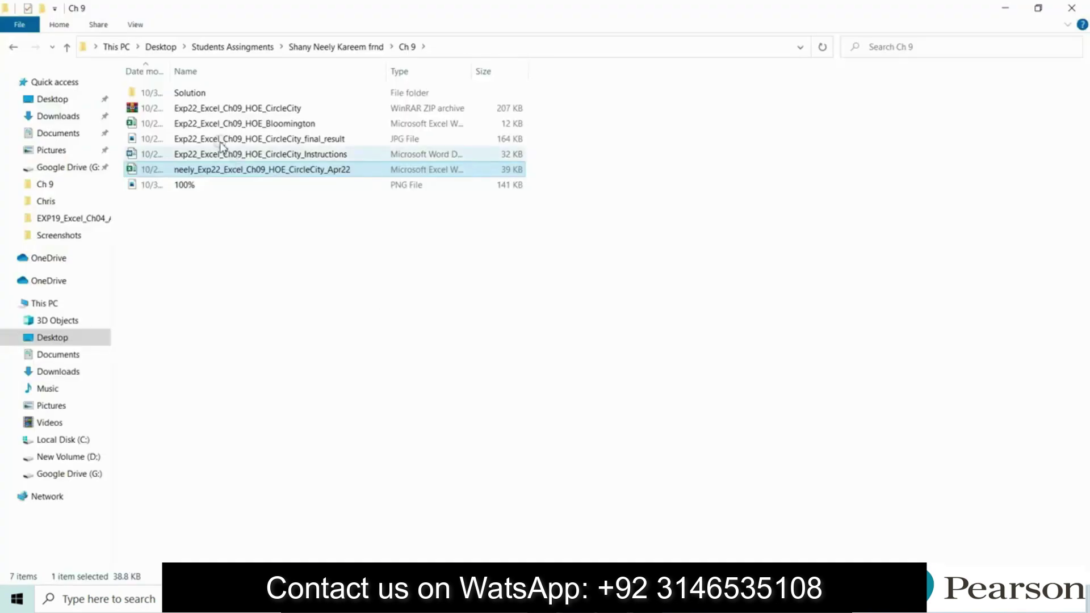
- Open the workbook 100%_Exp22_Excel_Ch09_HOE_CircleCity_Apr22 from the Solution folder and enable its editing and content
{"action": "double_click", "coordinate": [230, 94]}
{"action": "left_click_drag", "start_coordinate": [304, 70], "coordinate": [423, 86]}
{"action": "double_click", "coordinate": [285, 93]}
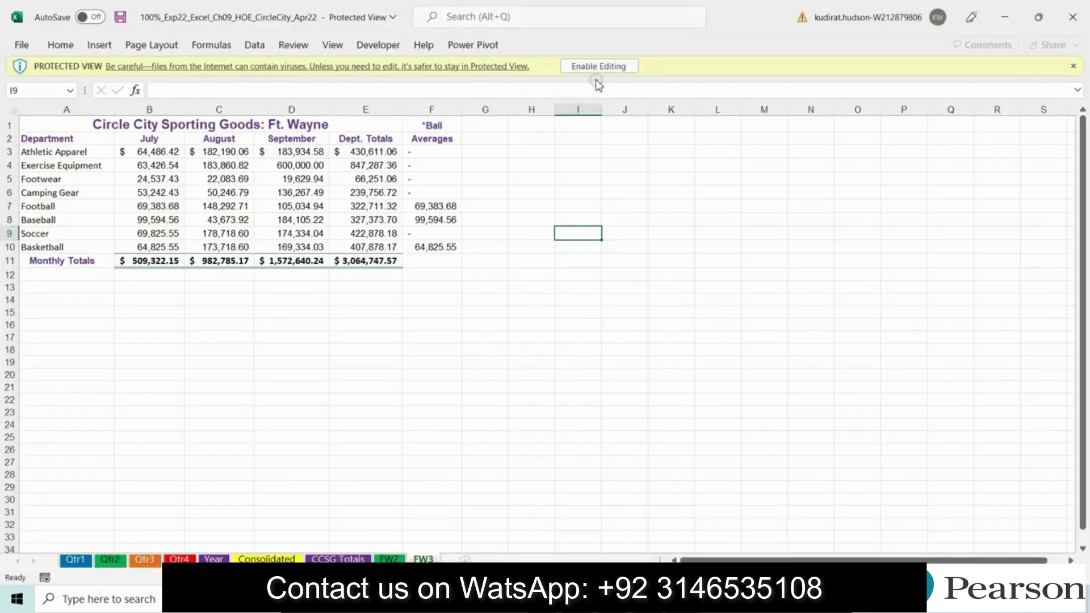
{"action": "left_click", "coordinate": [591, 66]}
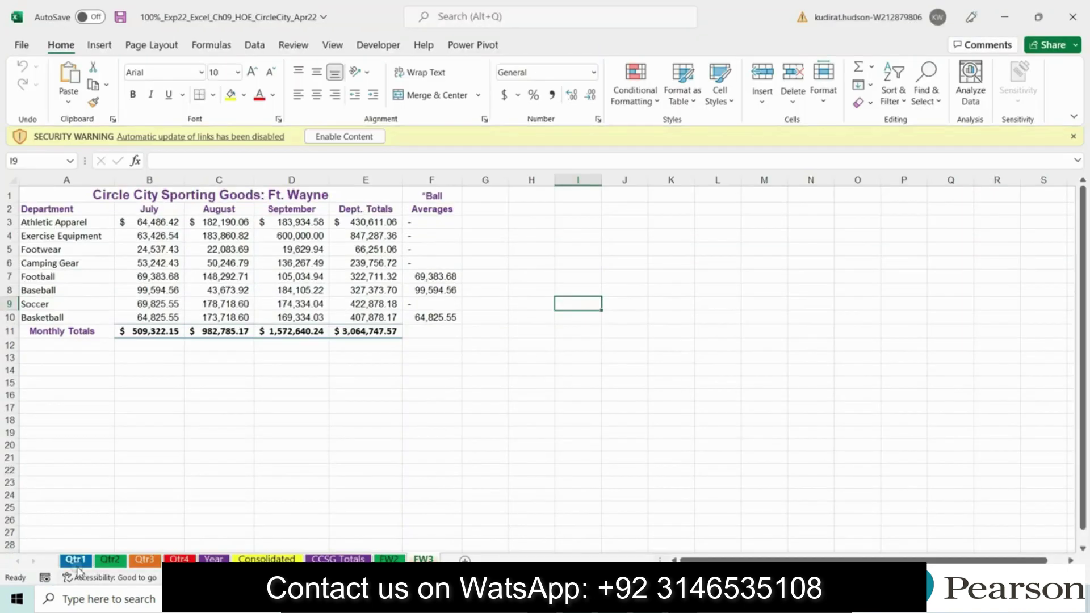
{"action": "left_click", "coordinate": [353, 137]}
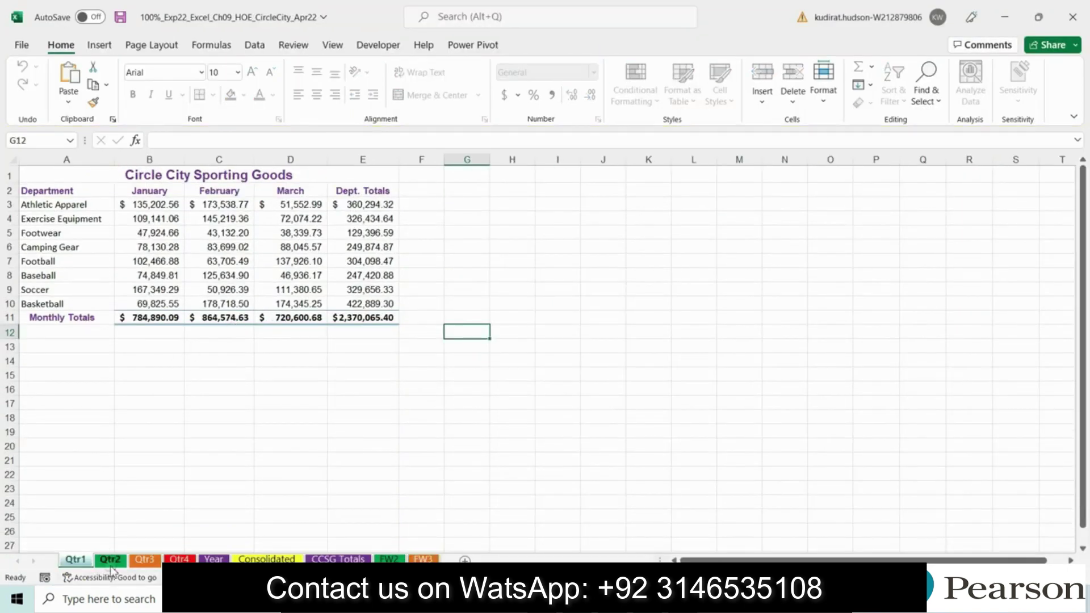
- Look through the Qtr2, Qtr3, Qtr4 and Year worksheets of the solution workbook
{"action": "left_click", "coordinate": [110, 560]}
{"action": "left_click", "coordinate": [145, 559]}
{"action": "left_click", "coordinate": [179, 559]}
{"action": "left_click", "coordinate": [213, 559]}
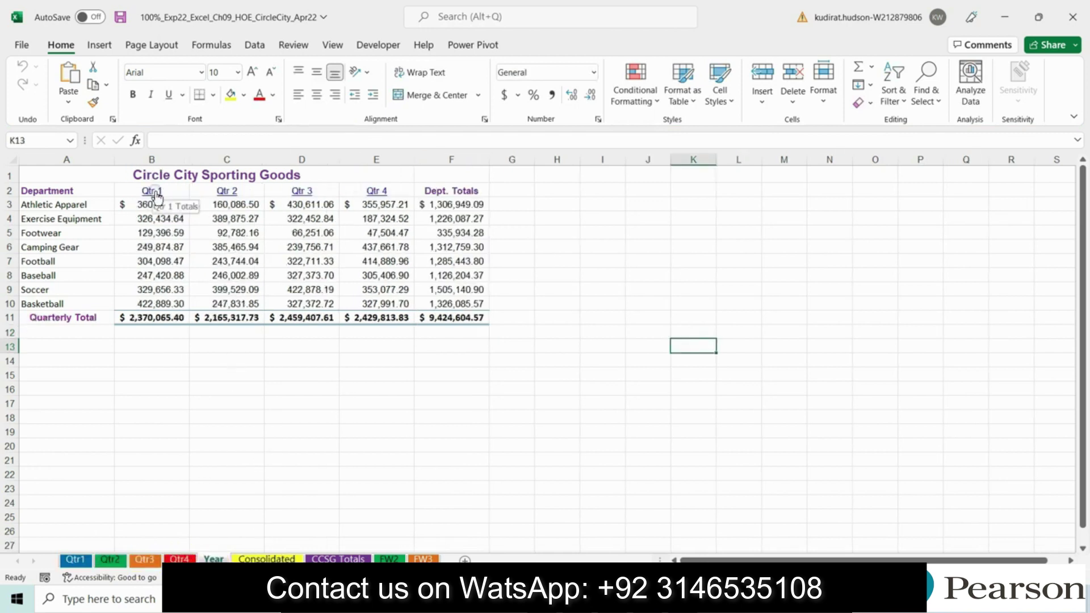
- Select step 5's instruction for the cell B2 hyperlink in the Word document and return to the Excel solution workbook
{"action": "key", "text": "alt+Tab"}
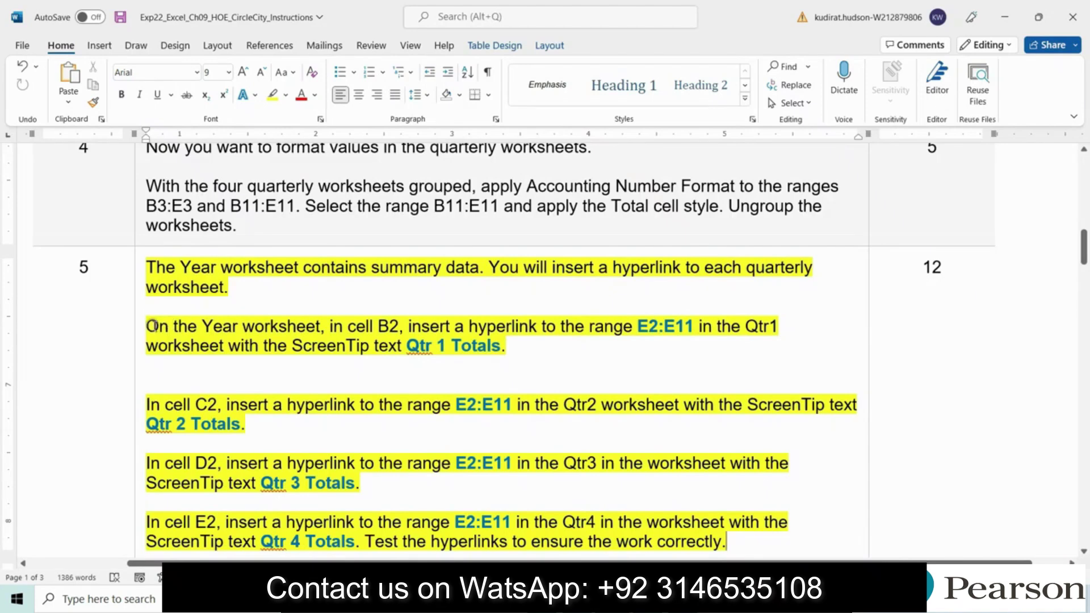
{"action": "left_click_drag", "start_coordinate": [155, 326], "coordinate": [572, 346]}
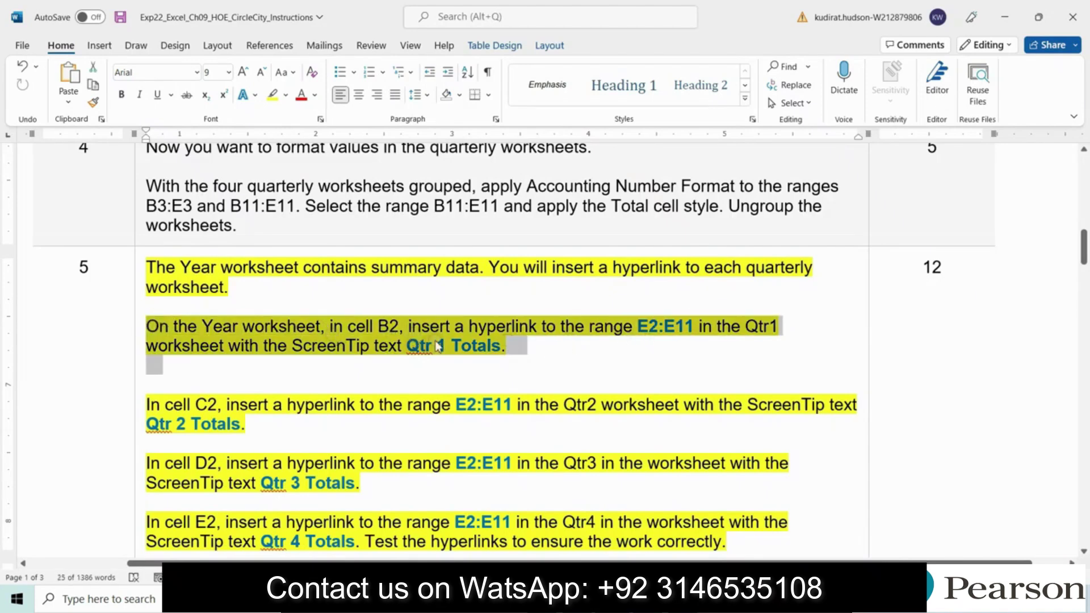
{"action": "key", "text": "alt+Tab"}
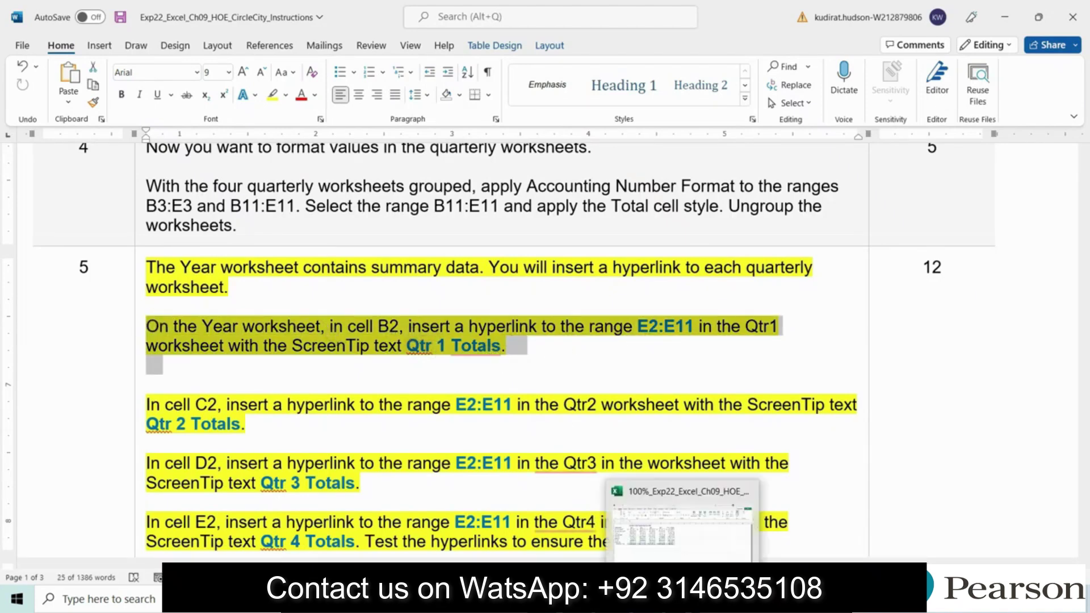
- Test the Qtr 1, Qtr 2, Qtr 3 and Qtr 4 hyperlinks on the Year worksheet, returning to that sheet after each one
{"action": "left_click", "coordinate": [151, 192]}
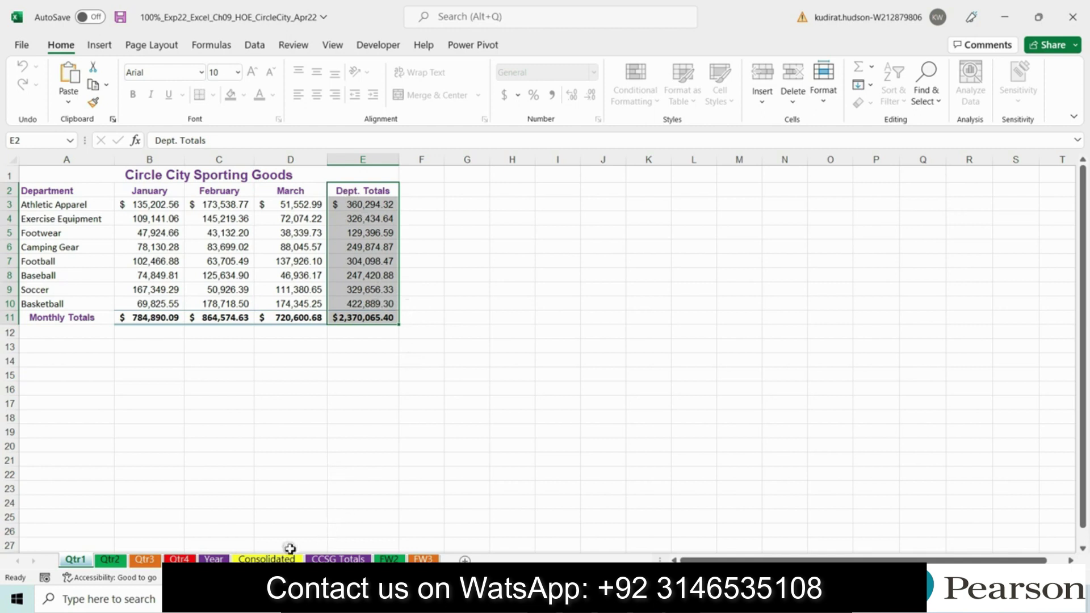
{"action": "left_click", "coordinate": [213, 559]}
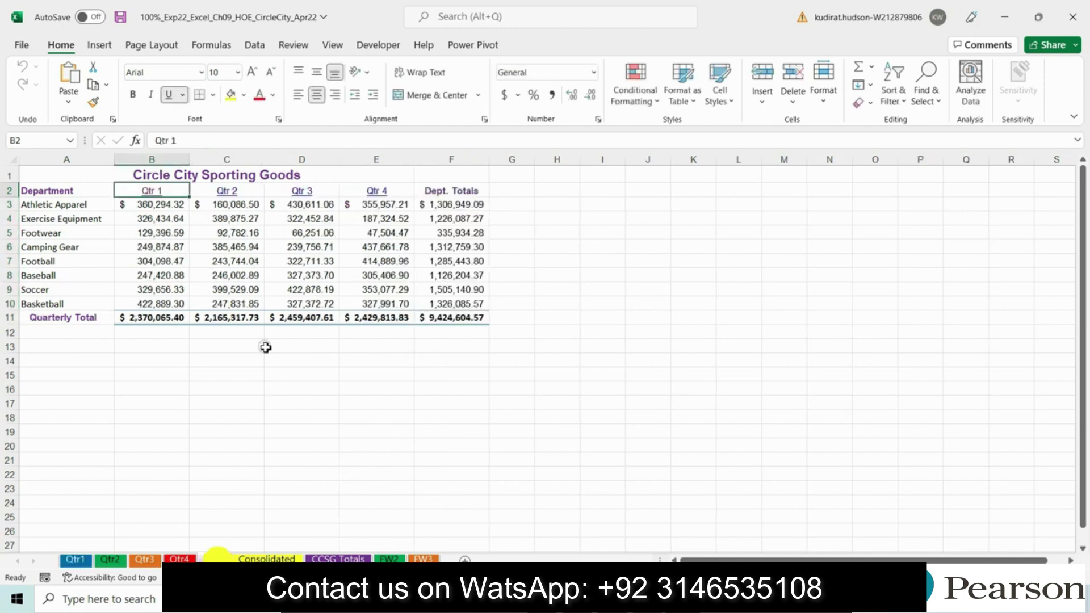
{"action": "left_click", "coordinate": [224, 193]}
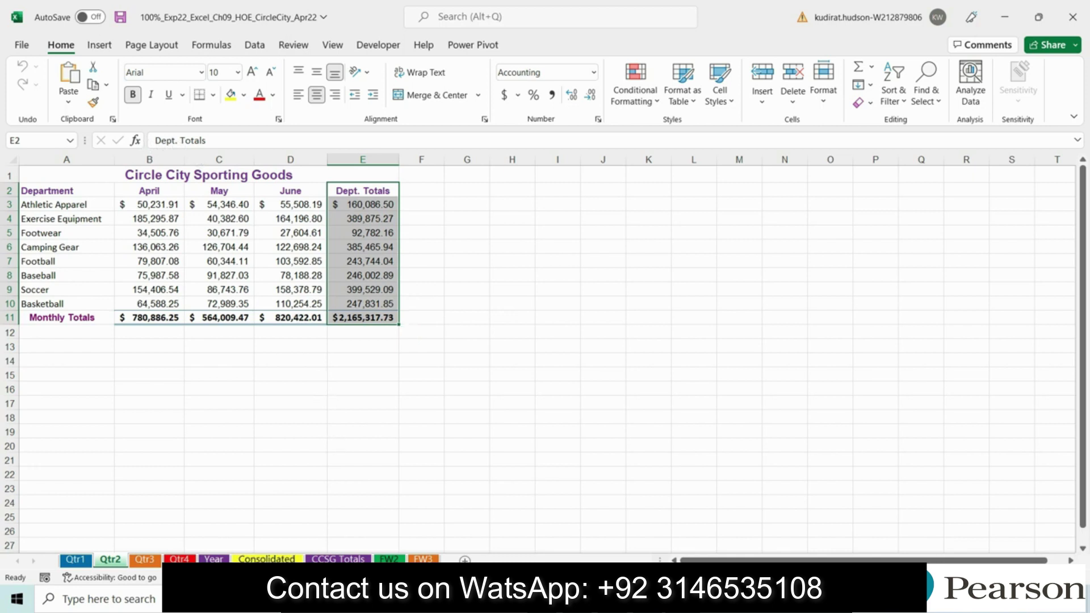
{"action": "left_click", "coordinate": [214, 559]}
{"action": "left_click", "coordinate": [304, 191]}
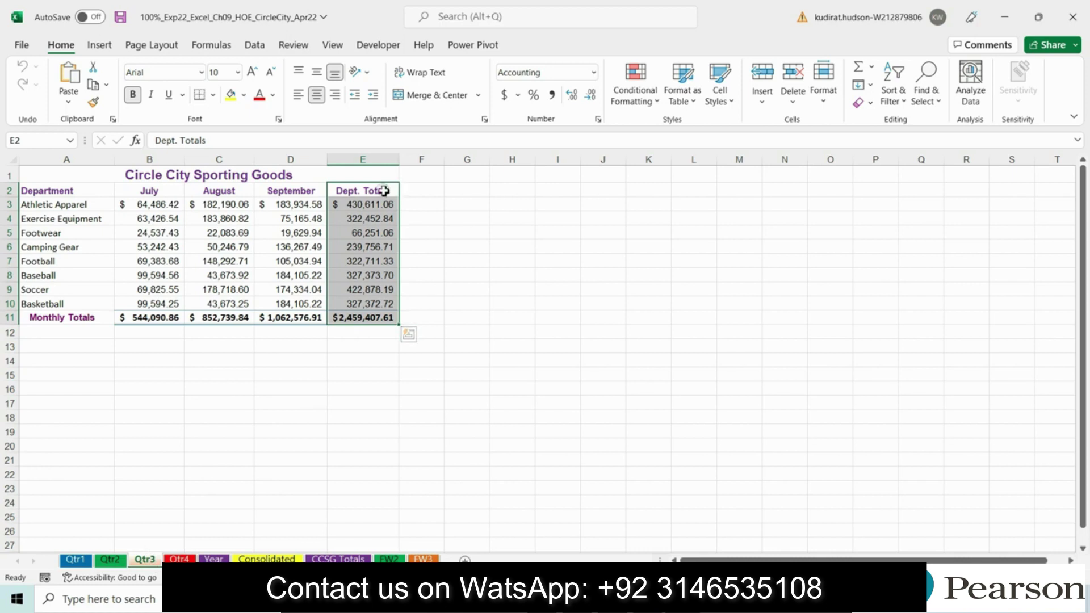
{"action": "left_click", "coordinate": [213, 560]}
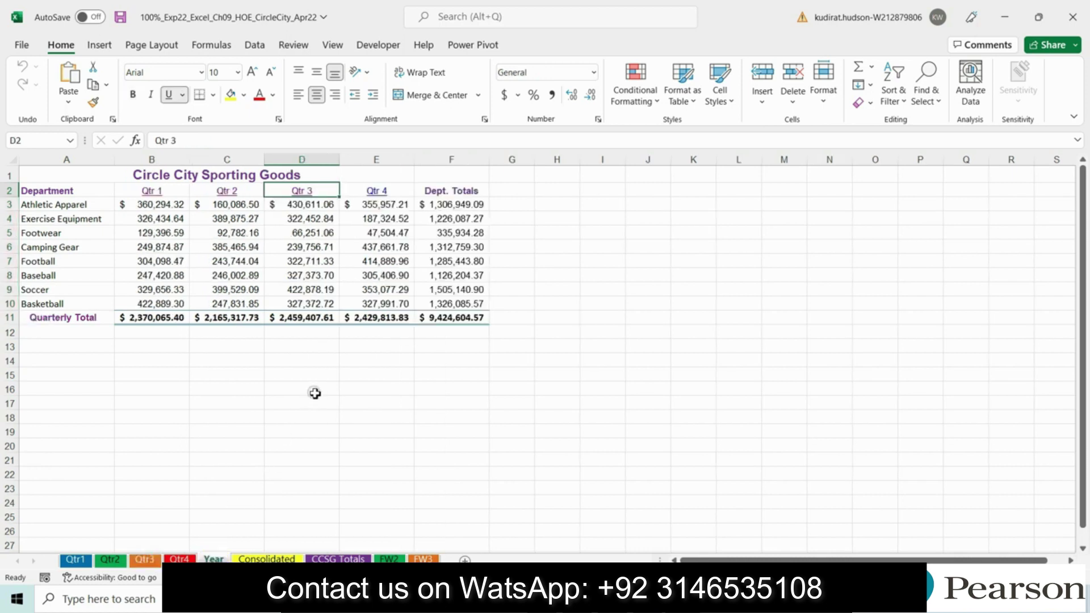
{"action": "left_click", "coordinate": [385, 194]}
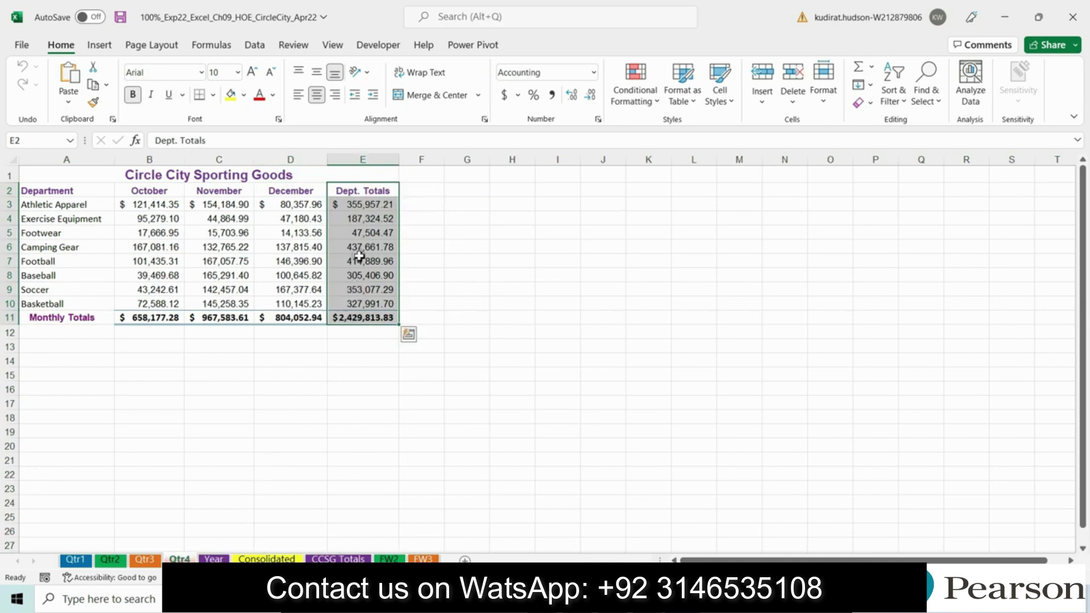
{"action": "left_click", "coordinate": [214, 560]}
{"action": "left_click", "coordinate": [559, 333]}
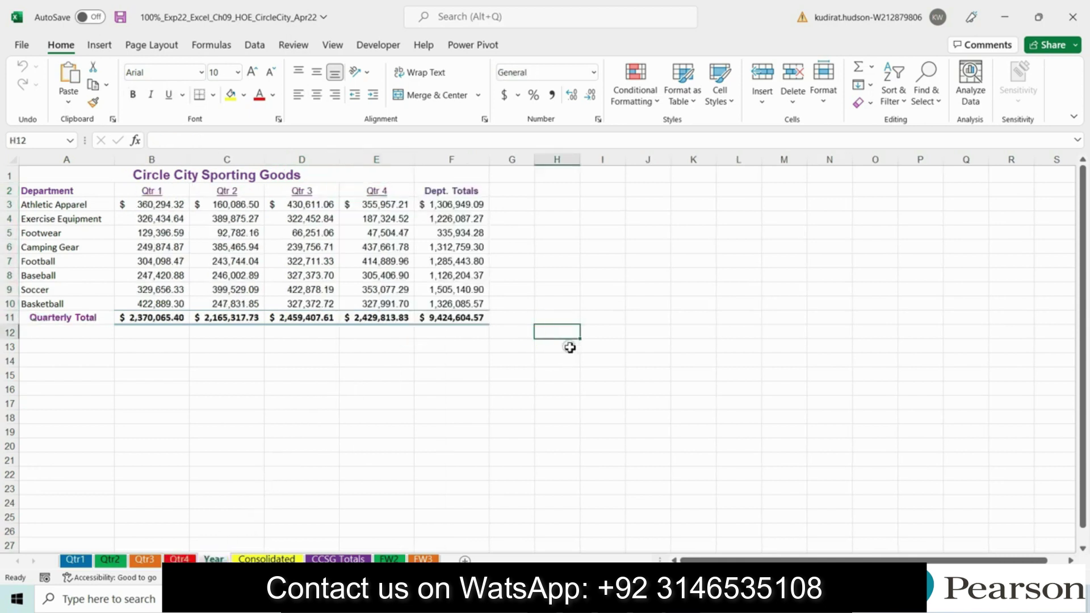
- View the Consolidated, CCSG Totals and FW2 worksheets of the solution workbook
{"action": "left_click", "coordinate": [266, 559]}
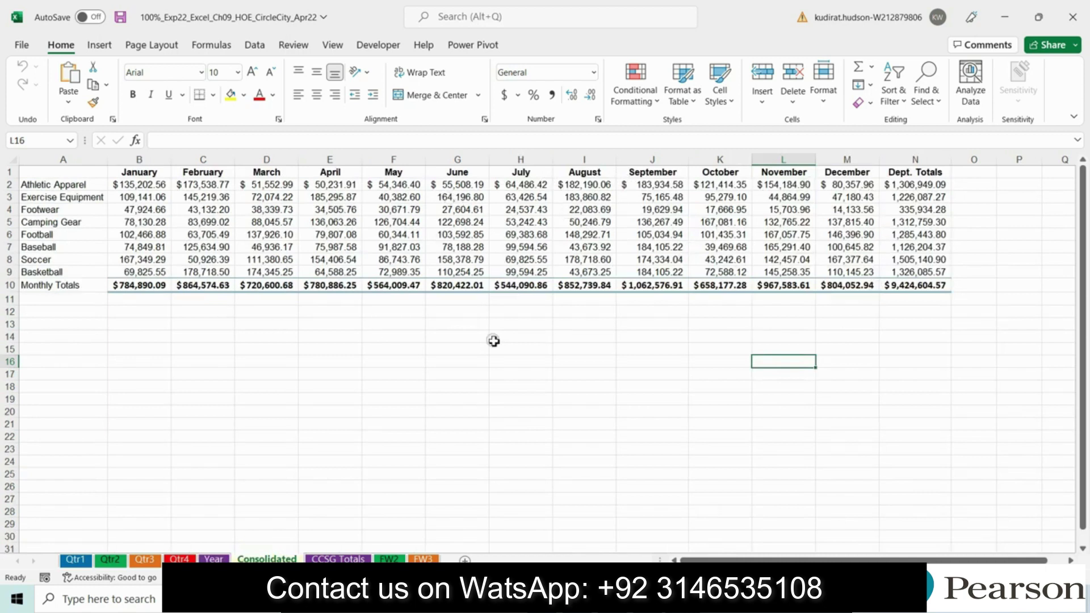
{"action": "left_click", "coordinate": [335, 560]}
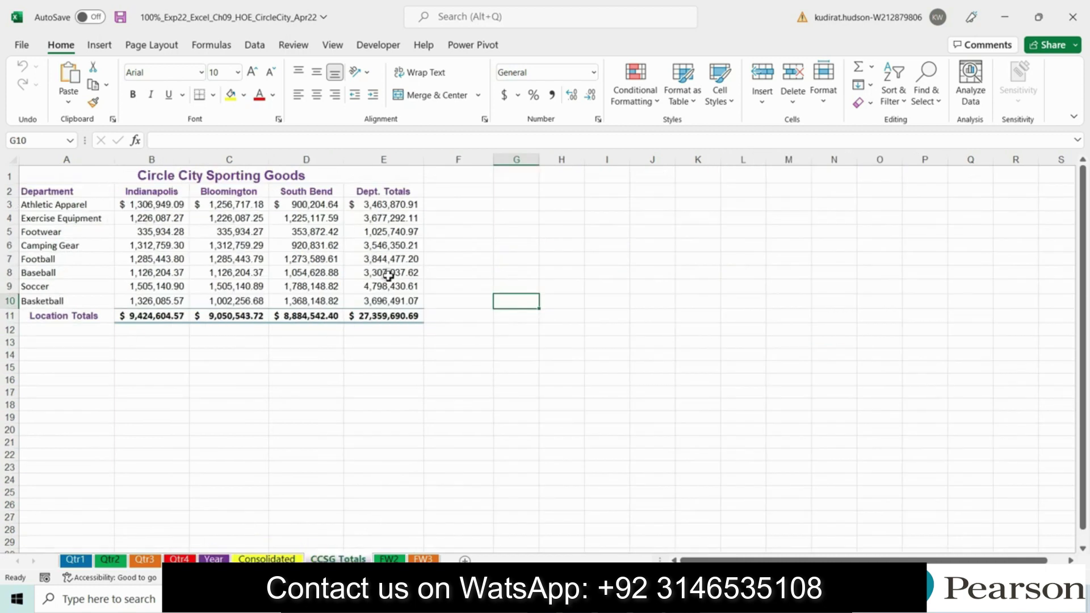
{"action": "left_click", "coordinate": [387, 560]}
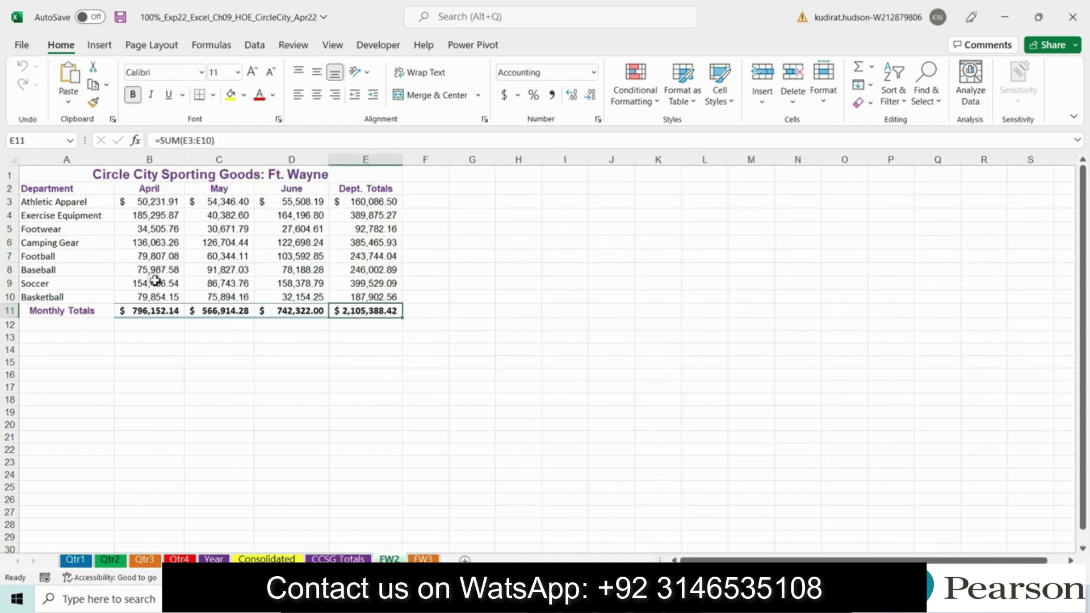
- View the FW3 worksheet's data in A1:F11 and save the solution workbook
{"action": "key", "text": "ctrl+Page_Down"}
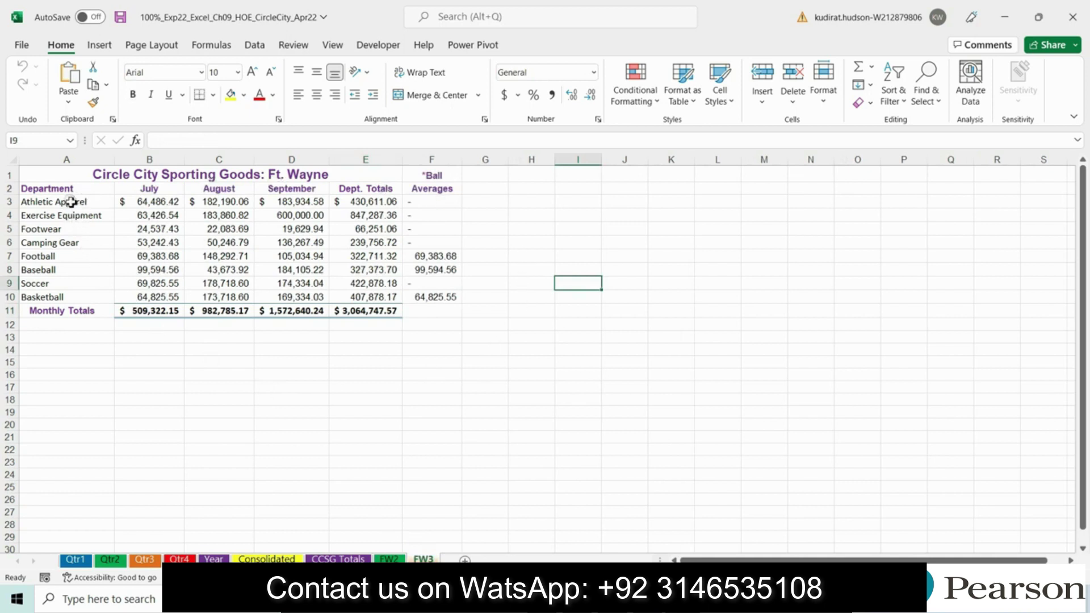
{"action": "left_click_drag", "start_coordinate": [36, 177], "coordinate": [431, 311]}
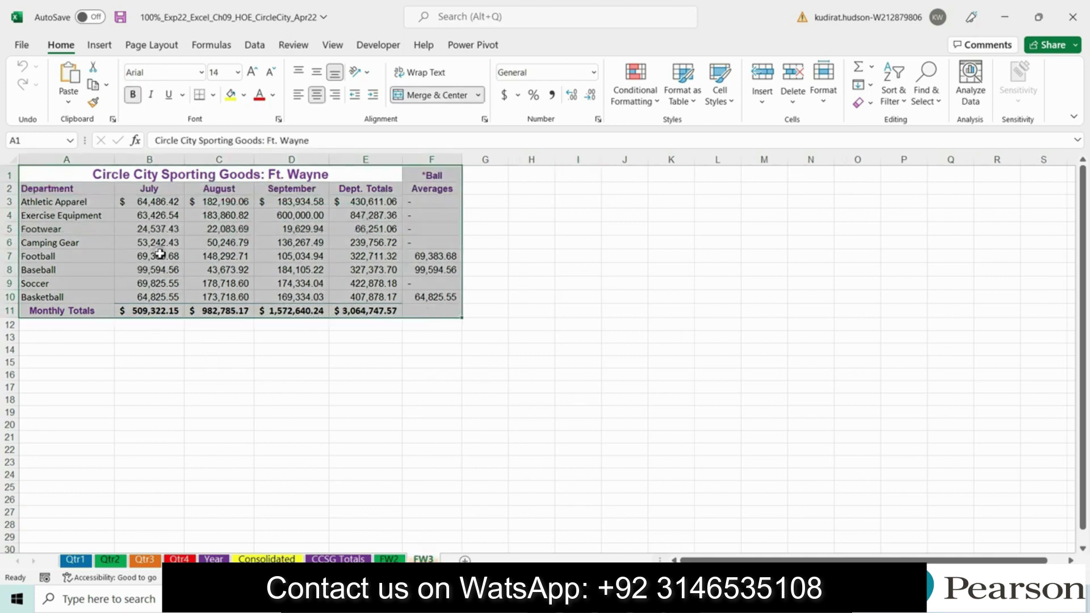
{"action": "left_click", "coordinate": [625, 387]}
{"action": "key", "text": "ctrl+s"}
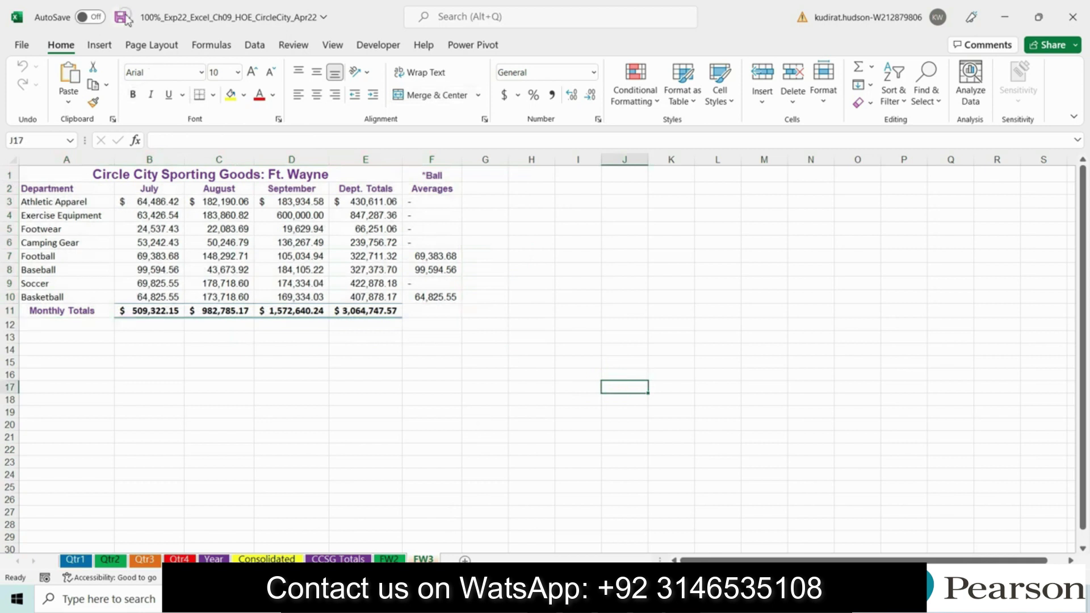
- Switch to the Word instructions and select the document title and the project description paragraph
{"action": "left_click", "coordinate": [668, 599]}
{"action": "left_click_drag", "start_coordinate": [1084, 257], "coordinate": [1084, 174]}
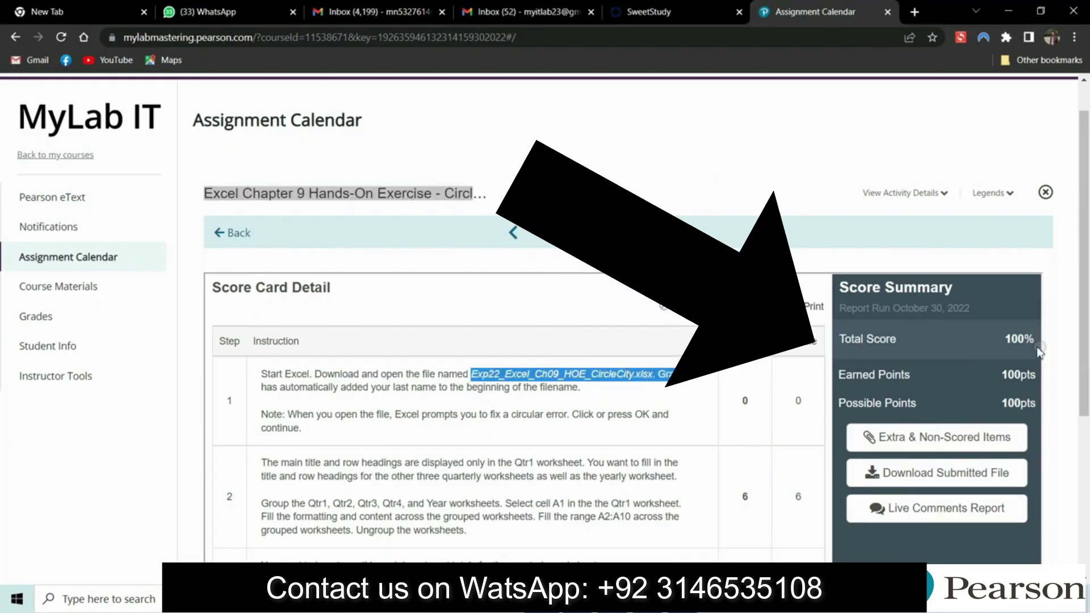
{"action": "left_click_drag", "start_coordinate": [362, 294], "coordinate": [755, 297]}
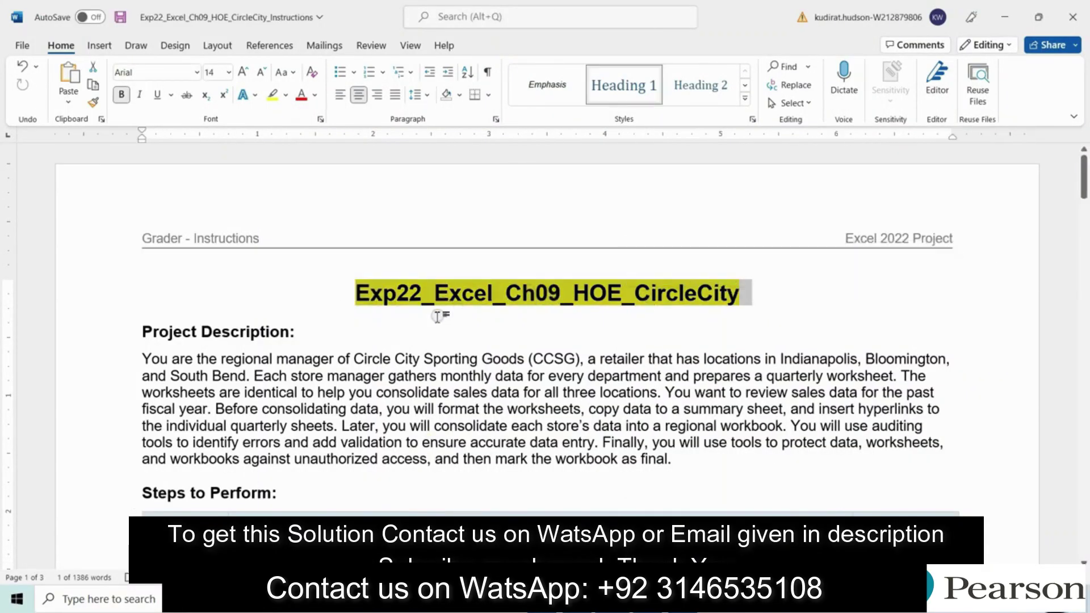
{"action": "left_click_drag", "start_coordinate": [144, 358], "coordinate": [679, 460]}
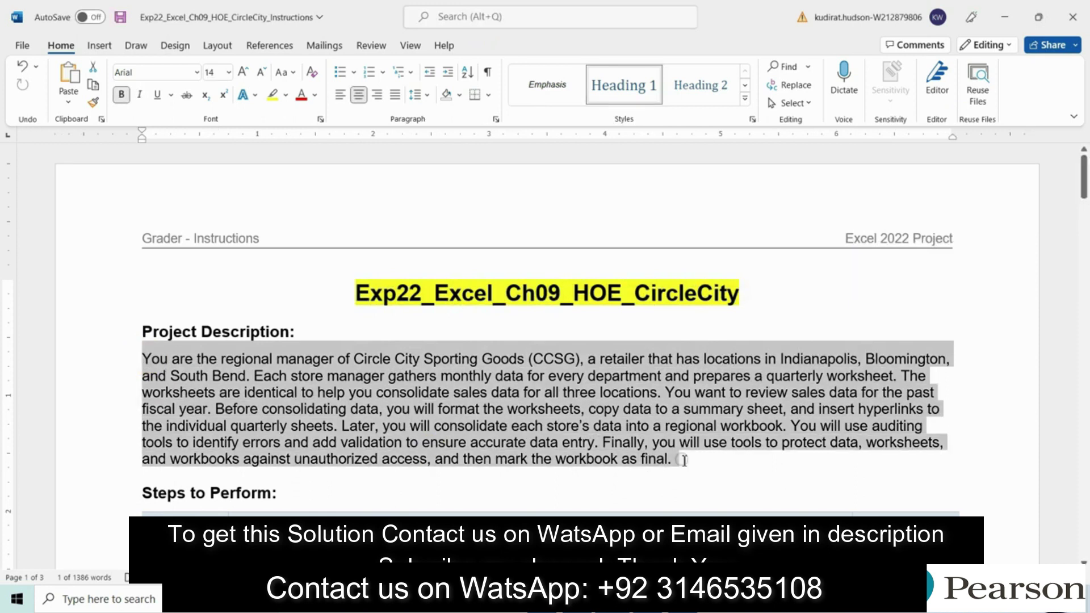
{"action": "scroll", "coordinate": [1085, 200], "scroll_direction": "down", "scroll_amount": 2}
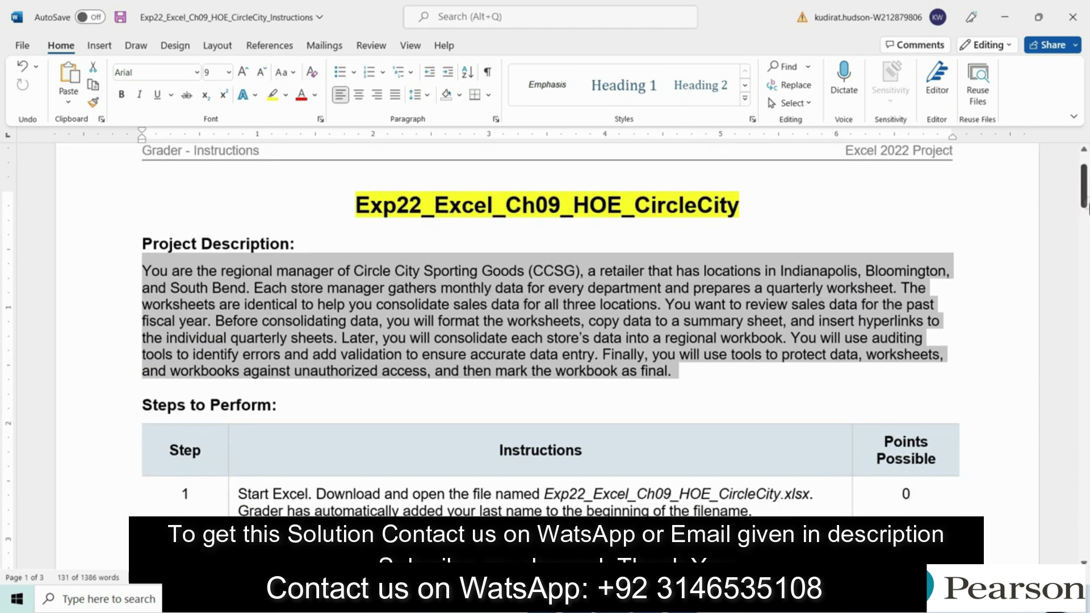
- Select step 1's instructions and the file name Exp22_Excel_Ch09_HOE_CircleCity, and switch to cell G5 of the starter Excel workbook
{"action": "scroll", "coordinate": [1086, 200], "scroll_direction": "down", "scroll_amount": 6}
{"action": "left_click", "coordinate": [236, 272]}
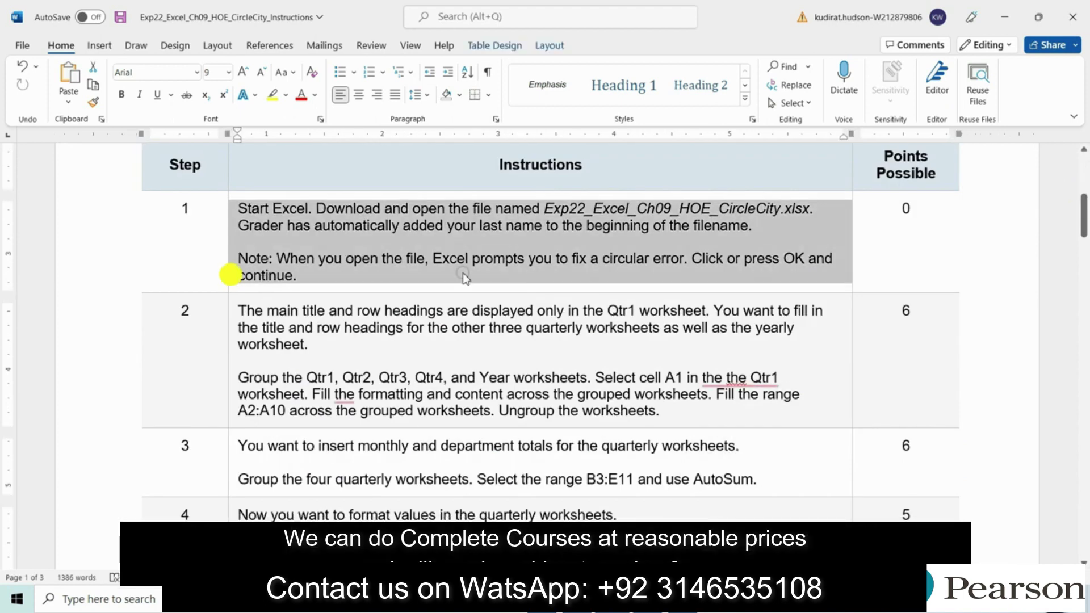
{"action": "left_click_drag", "start_coordinate": [546, 211], "coordinate": [780, 213]}
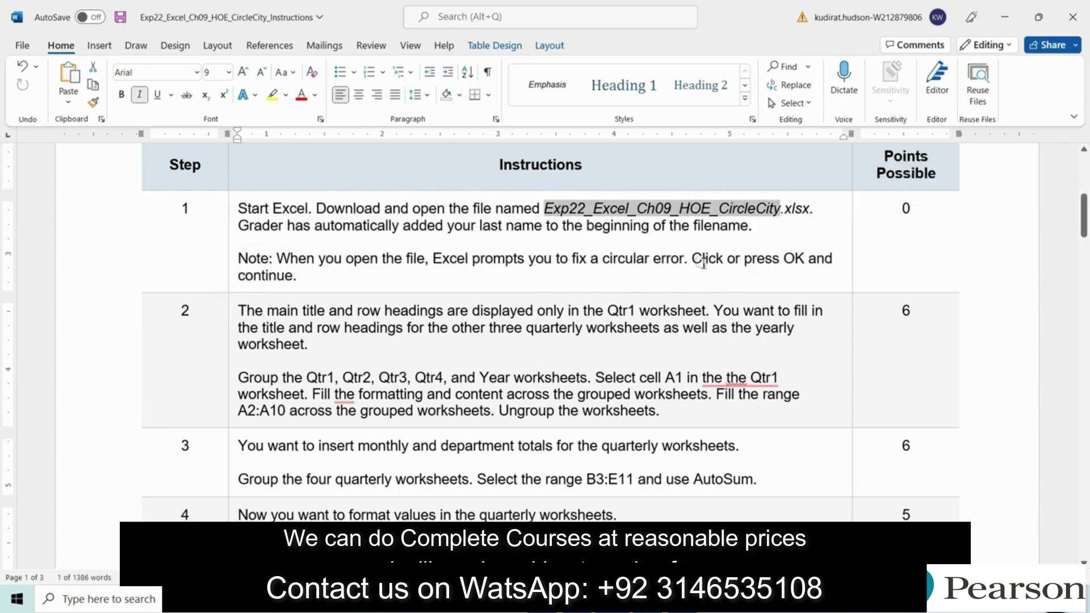
{"action": "left_click", "coordinate": [684, 599]}
{"action": "left_click", "coordinate": [455, 237]}
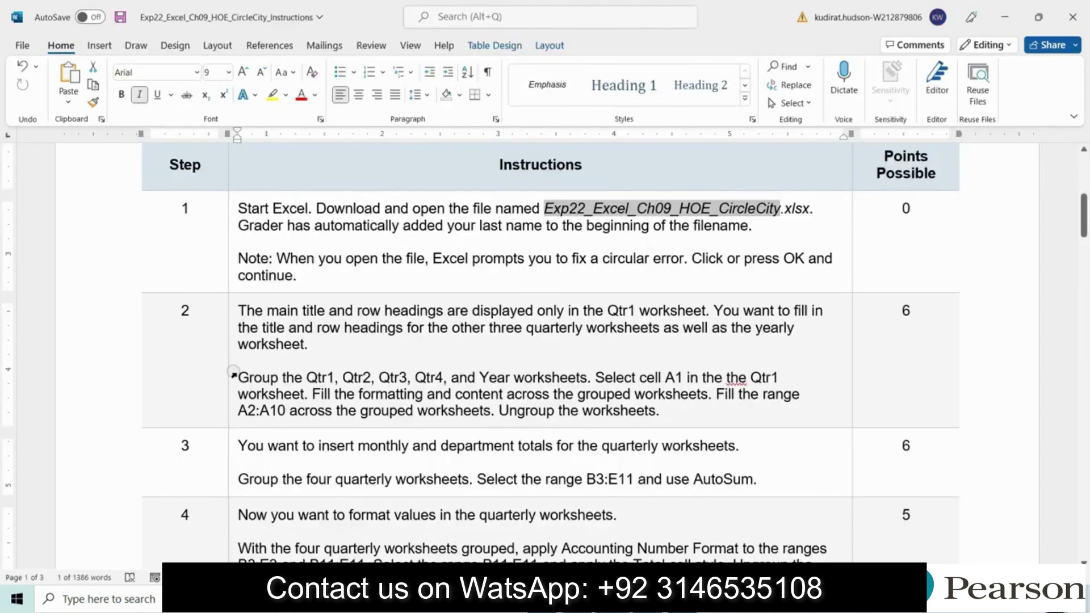
- Highlight step 2's instructions in yellow in the Word document and select the paragraph about grouping the worksheets
{"action": "left_click", "coordinate": [232, 373]}
{"action": "scroll", "coordinate": [454, 169], "scroll_direction": "down", "scroll_amount": 2}
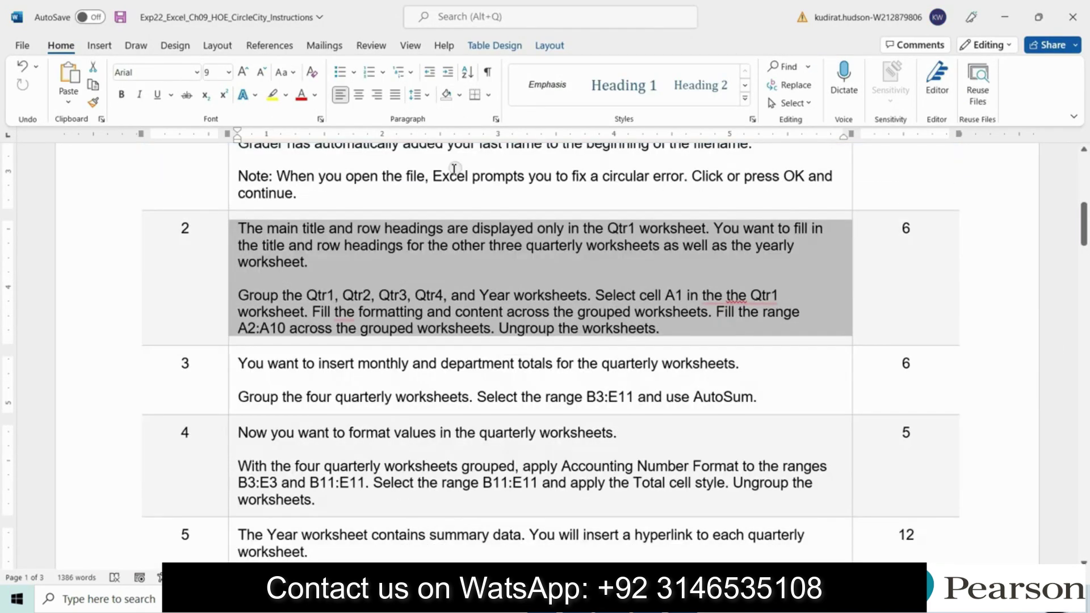
{"action": "left_click", "coordinate": [272, 94]}
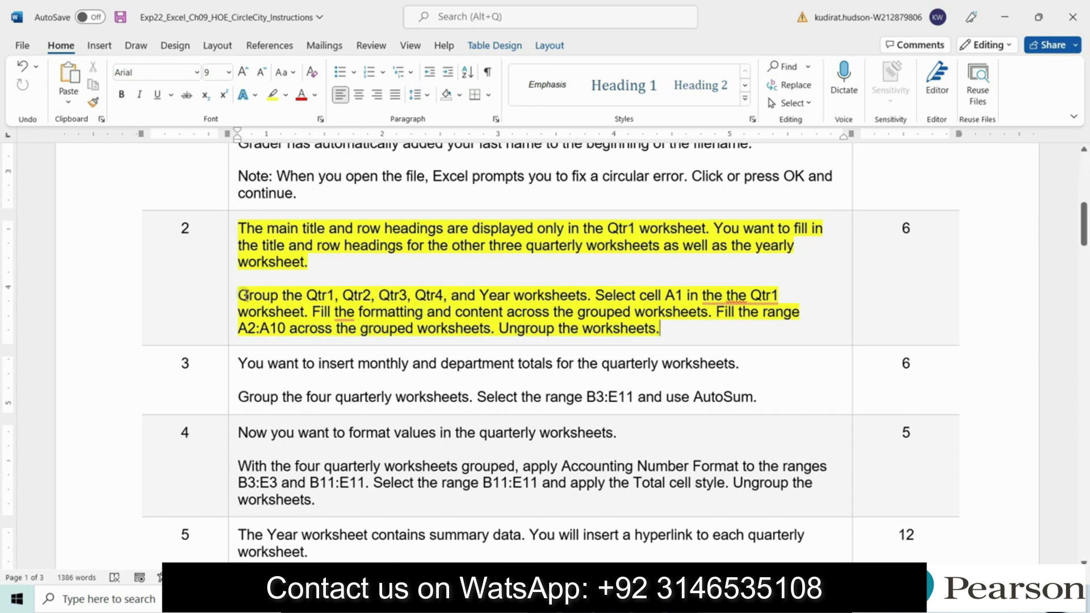
{"action": "left_click_drag", "start_coordinate": [240, 295], "coordinate": [721, 321]}
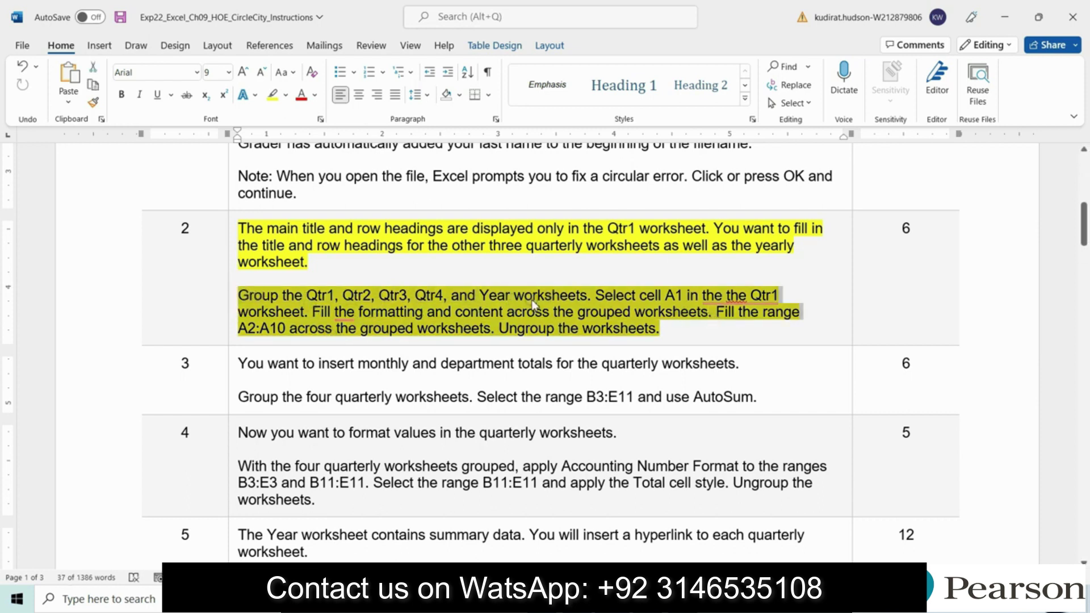
- Switch to the starter Excel workbook and look through its Qtr2, Qtr3 and Qtr4 worksheets
{"action": "key", "text": "alt+Tab"}
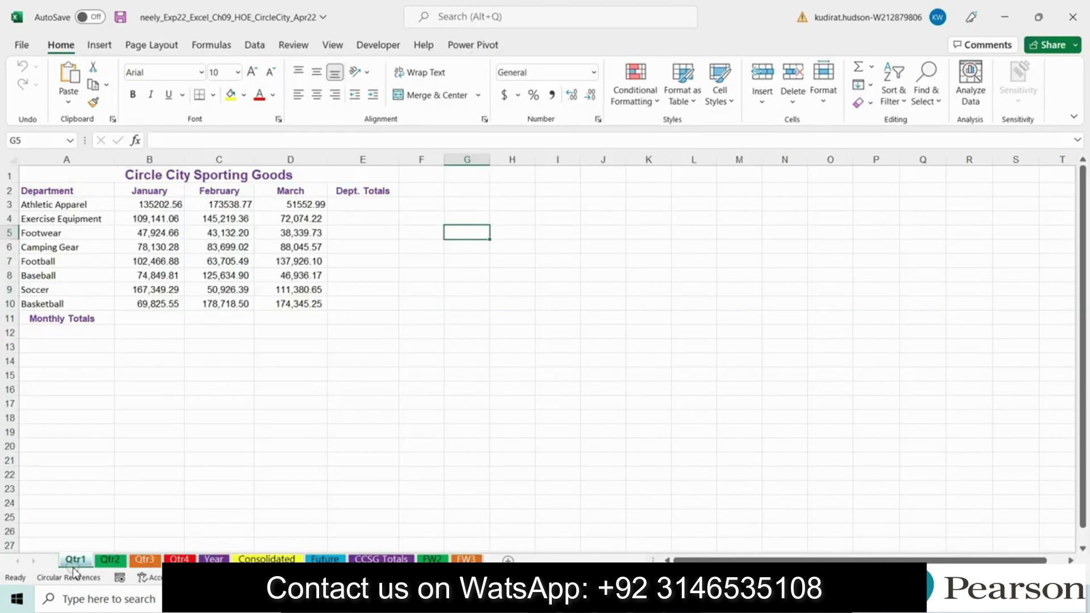
{"action": "left_click", "coordinate": [108, 560]}
{"action": "left_click", "coordinate": [145, 560]}
{"action": "left_click", "coordinate": [180, 560]}
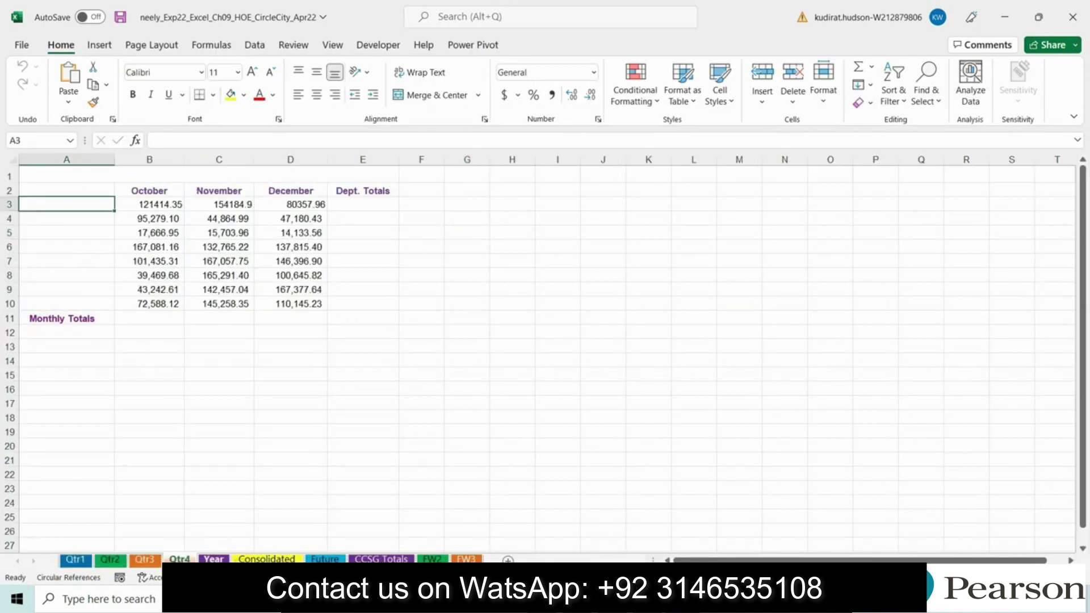
- Switch to the MyLab IT score card in the browser and select the exercise title, file name, total score and points
{"action": "key", "text": "alt+Tab"}
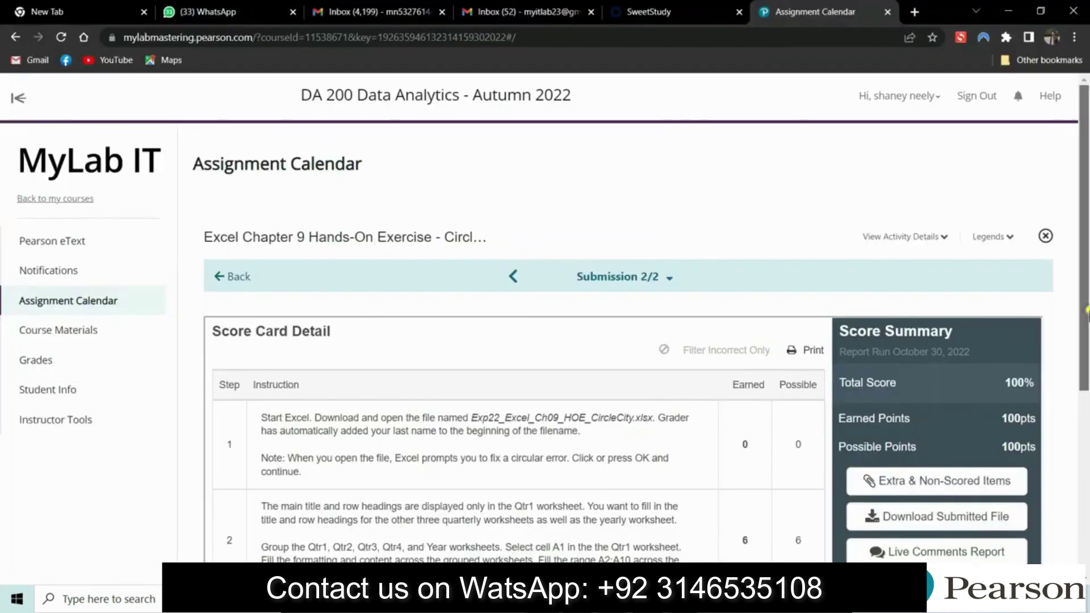
{"action": "scroll", "coordinate": [339, 247], "scroll_direction": "down", "scroll_amount": 1}
{"action": "left_click_drag", "start_coordinate": [206, 194], "coordinate": [499, 206]}
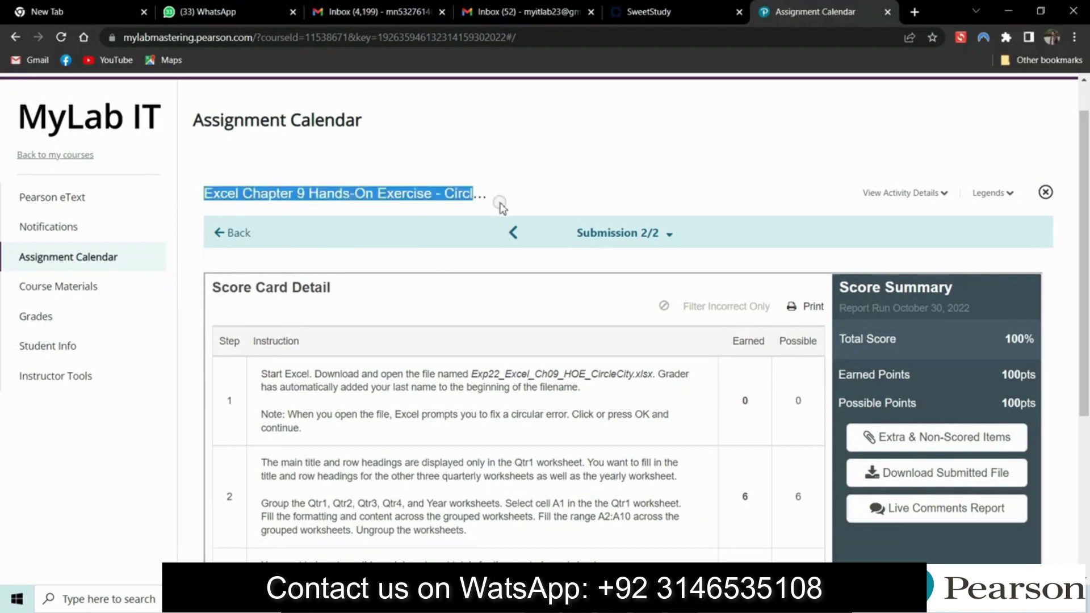
{"action": "left_click_drag", "start_coordinate": [472, 374], "coordinate": [694, 380]}
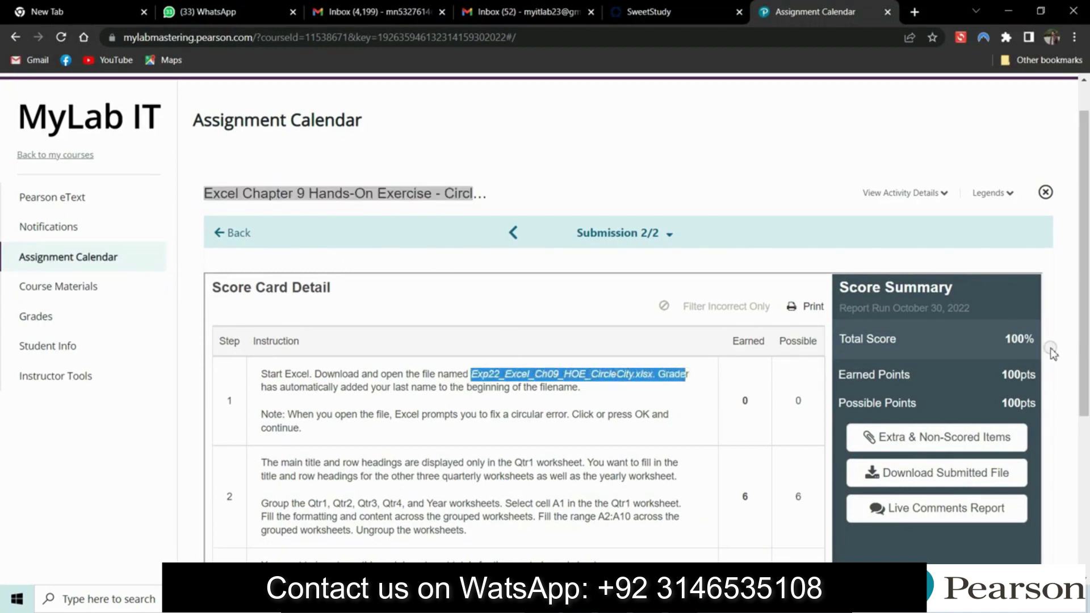
{"action": "double_click", "coordinate": [1008, 340]}
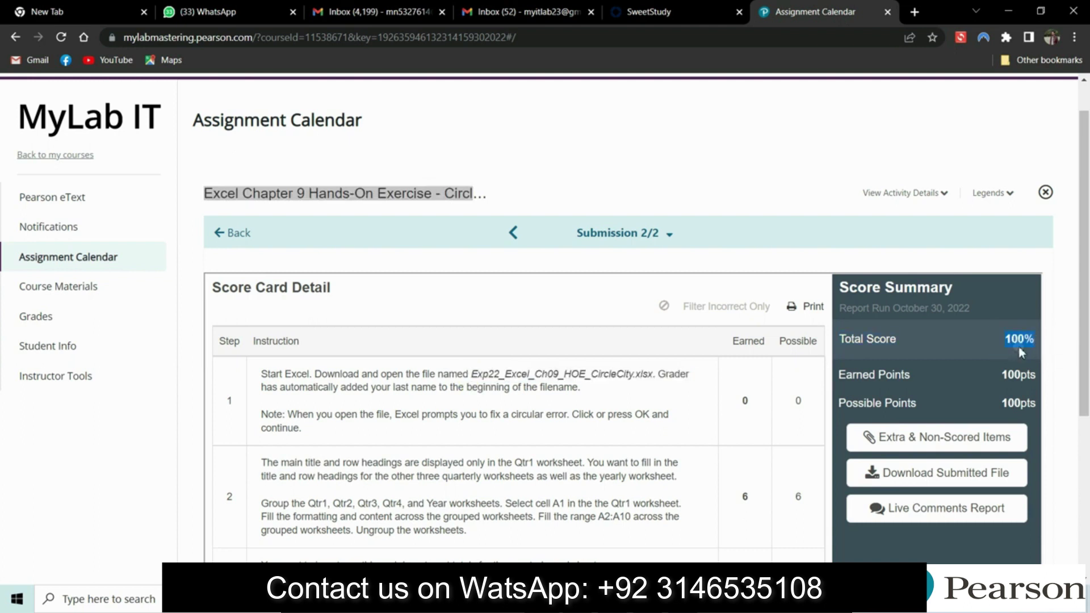
{"action": "double_click", "coordinate": [1004, 374]}
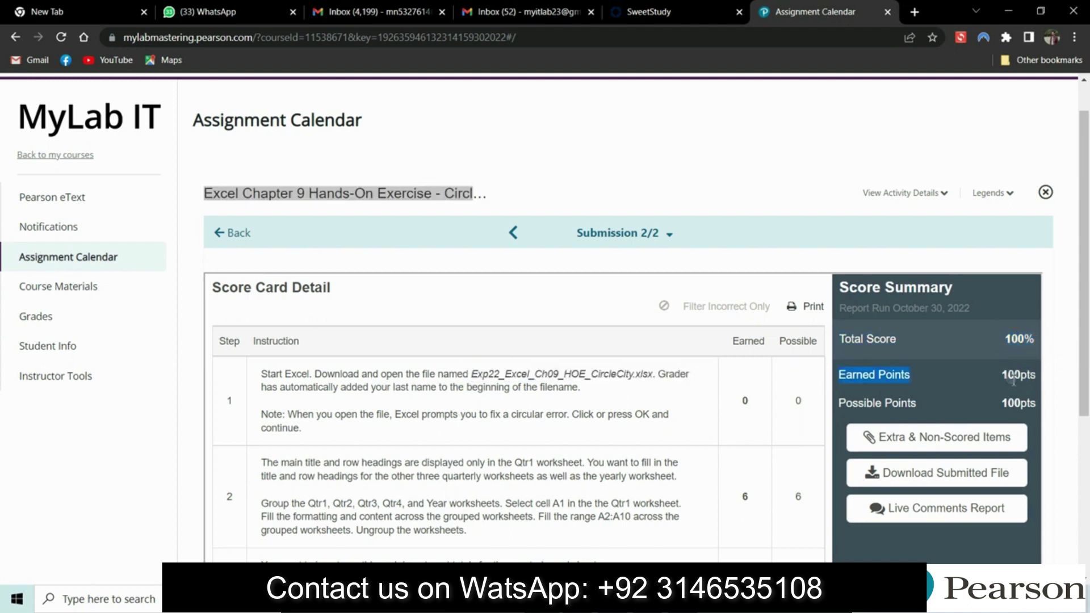
{"action": "left_click_drag", "start_coordinate": [1005, 374], "coordinate": [1038, 408]}
- Read through the score card's steps to step 22 and select its file name and the GradeBook grade
{"action": "scroll", "coordinate": [825, 400], "scroll_direction": "down", "scroll_amount": 3}
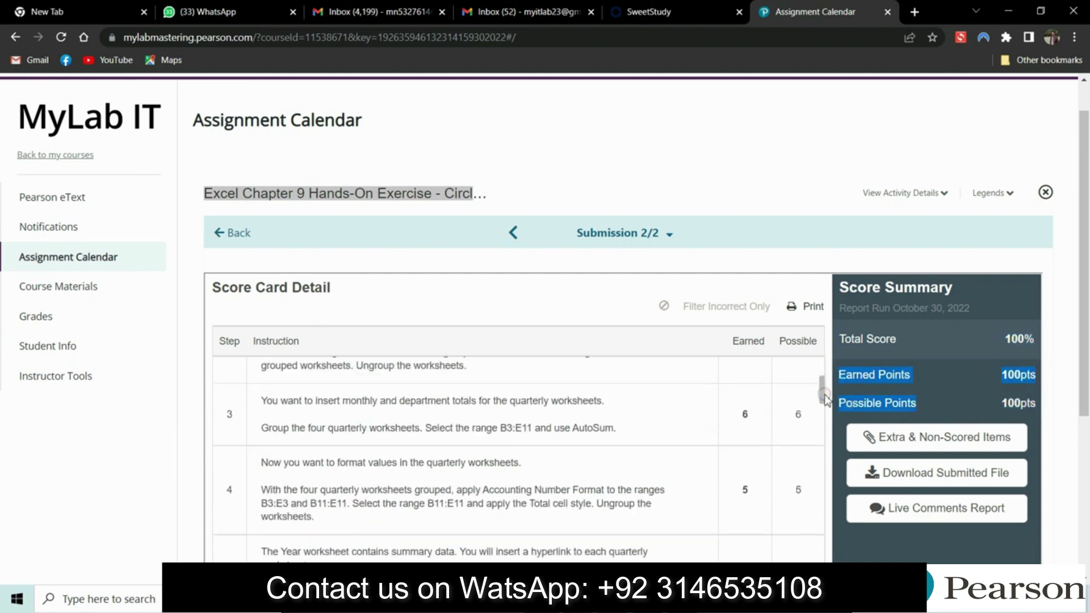
{"action": "left_click_drag", "start_coordinate": [825, 400], "coordinate": [822, 477]}
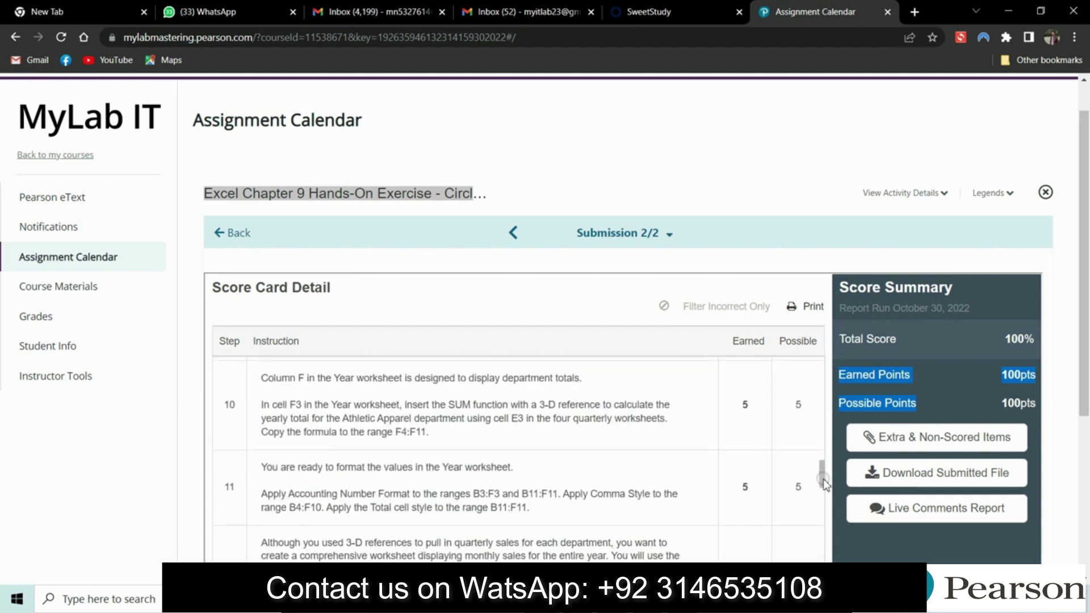
{"action": "scroll", "coordinate": [1084, 374], "scroll_direction": "down", "scroll_amount": 1}
{"action": "scroll", "coordinate": [1084, 373], "scroll_direction": "down", "scroll_amount": 1}
{"action": "left_click_drag", "start_coordinate": [821, 363], "coordinate": [809, 490]}
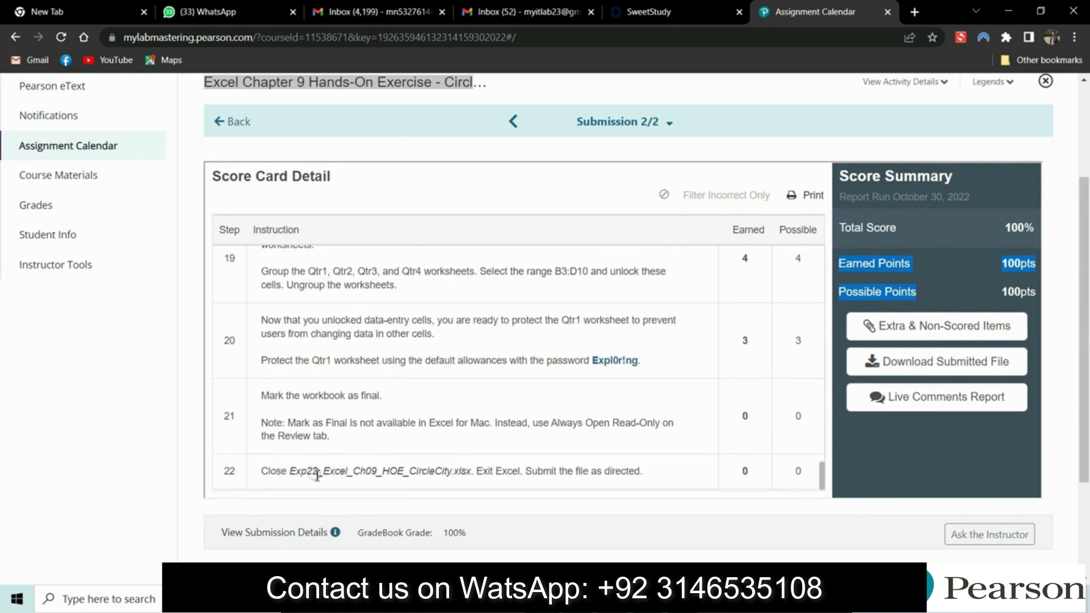
{"action": "left_click_drag", "start_coordinate": [291, 476], "coordinate": [542, 471]}
{"action": "left_click_drag", "start_coordinate": [467, 532], "coordinate": [443, 533]}
{"action": "left_click", "coordinate": [499, 525]}
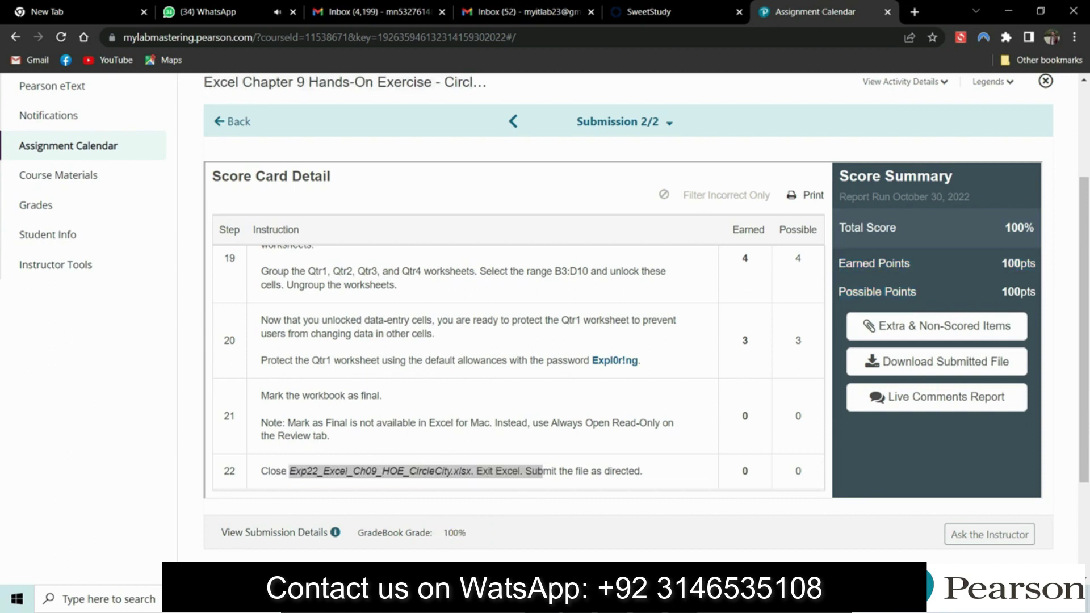
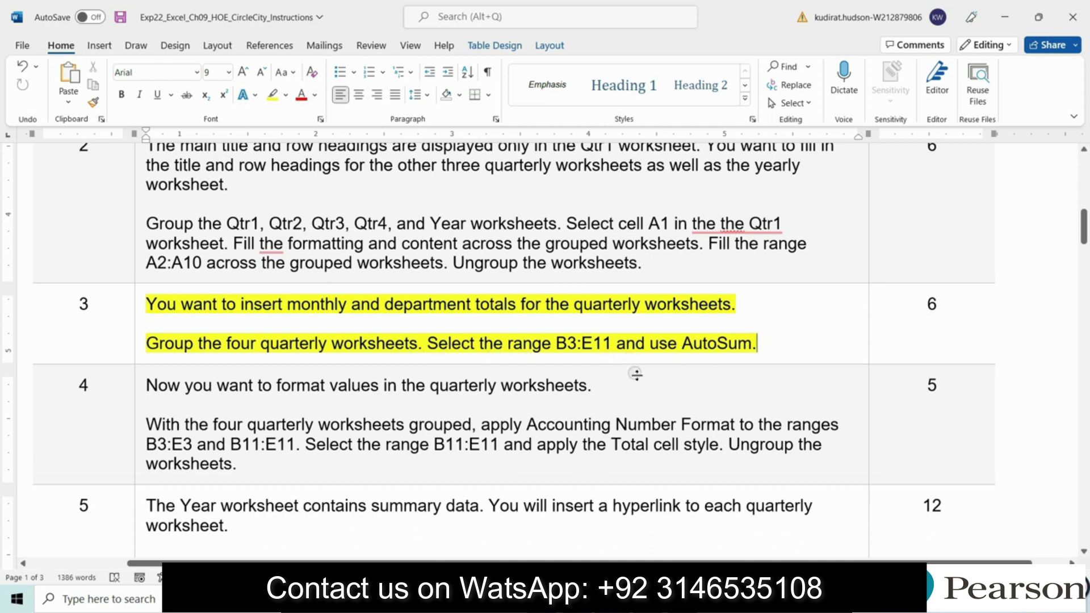
- Group the Qtr1 to Qtr4 worksheets in the starter Excel workbook and insert AutoSum totals for the range B3:E11
{"action": "left_click", "coordinate": [683, 599]}
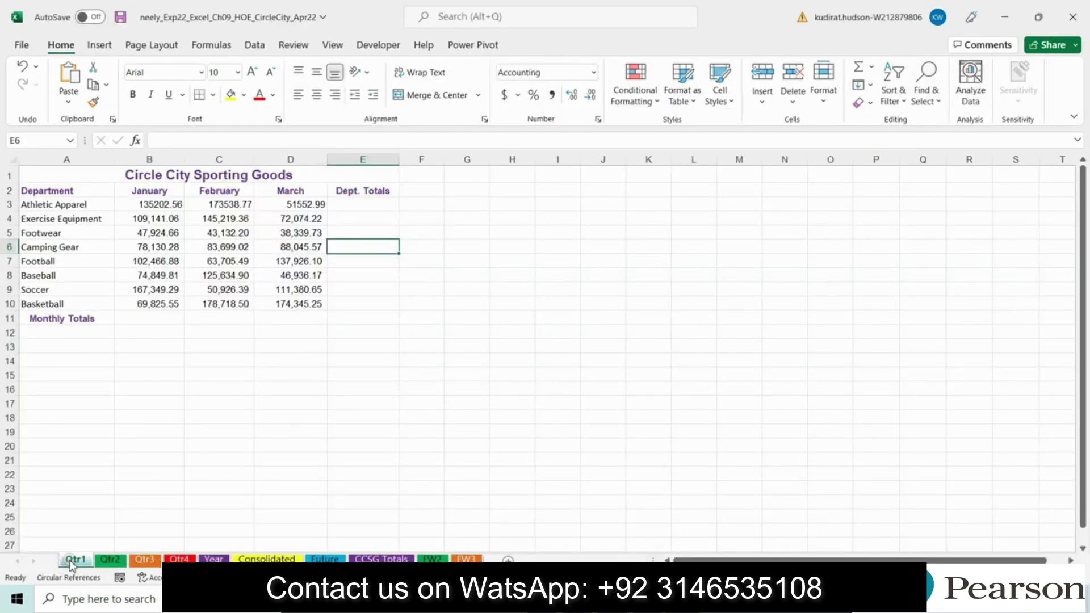
{"action": "left_click", "coordinate": [109, 562], "text": "ctrl"}
{"action": "left_click", "coordinate": [145, 561], "text": "ctrl"}
{"action": "left_click", "coordinate": [179, 561], "text": "ctrl"}
{"action": "left_click_drag", "start_coordinate": [151, 206], "coordinate": [372, 322]}
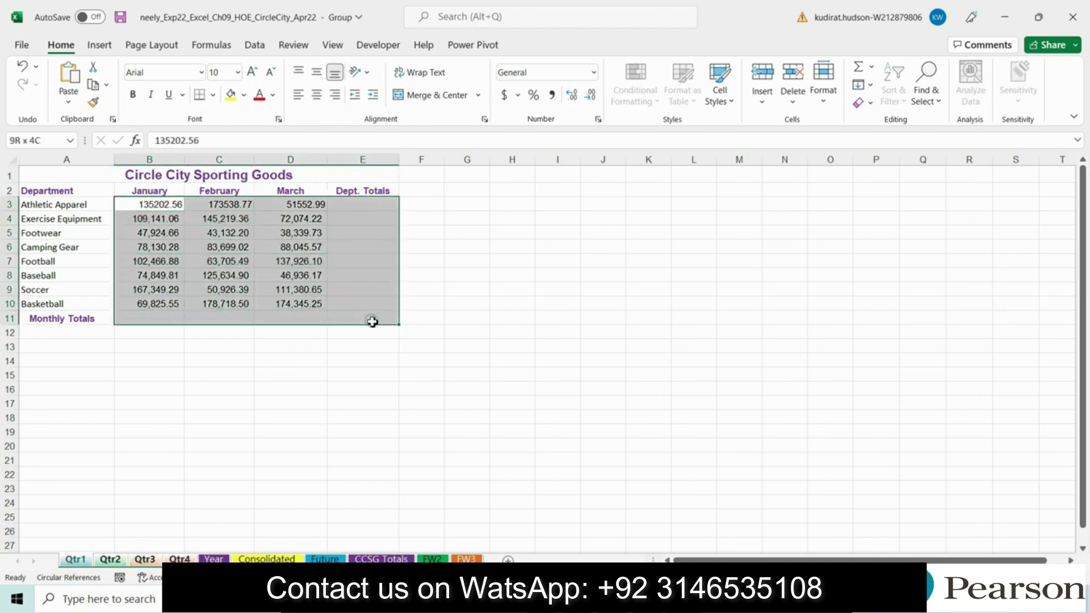
{"action": "left_click", "coordinate": [859, 69]}
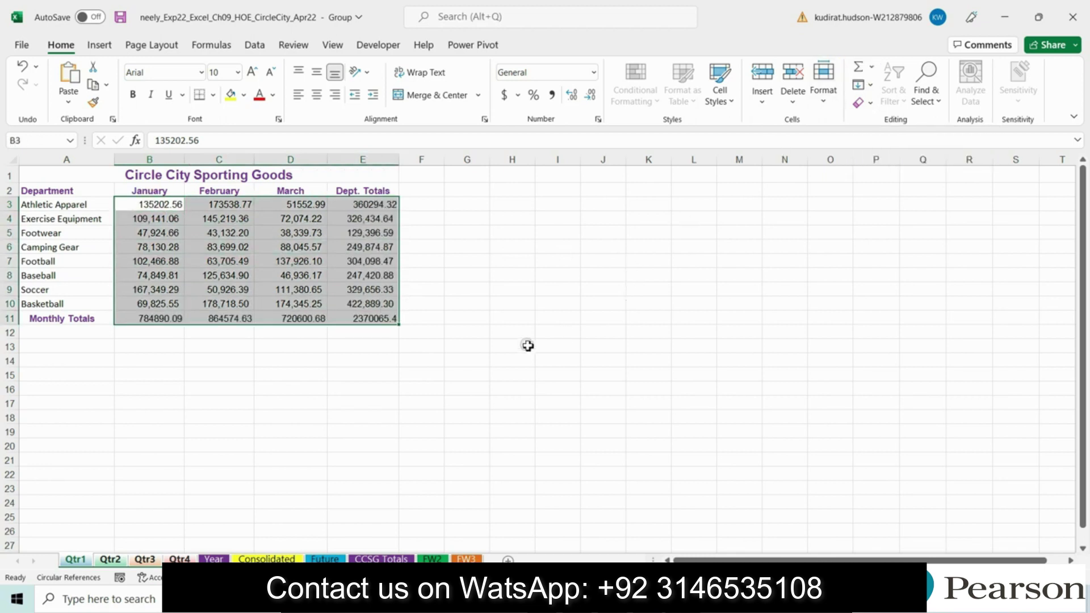
{"action": "left_click", "coordinate": [372, 316]}
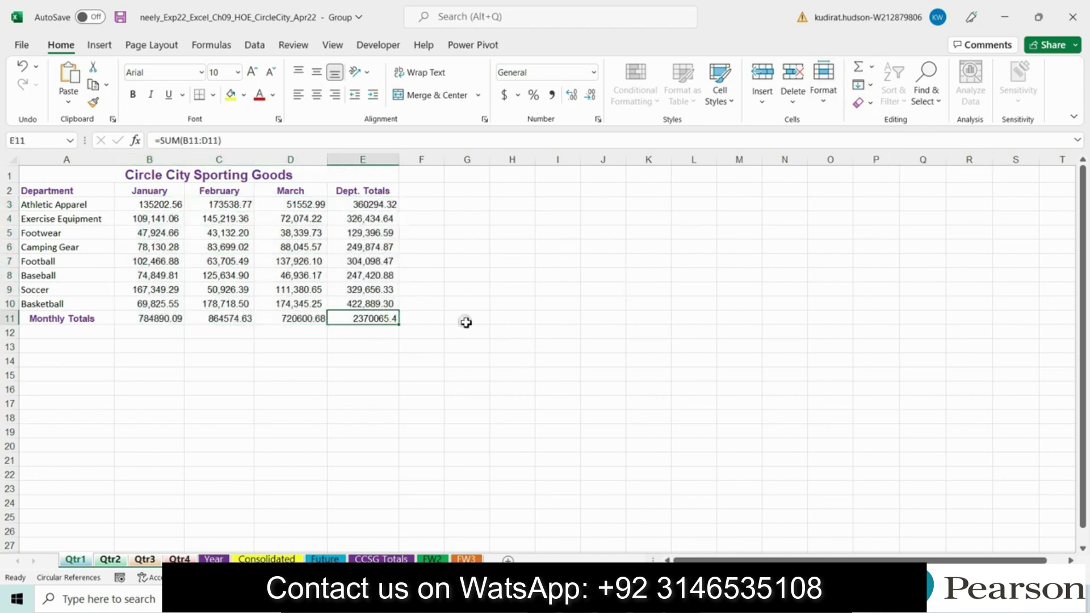
- Return to the Word instructions, remove the highlight from step 3 and highlight step 4's instructions in yellow
{"action": "left_click", "coordinate": [659, 599]}
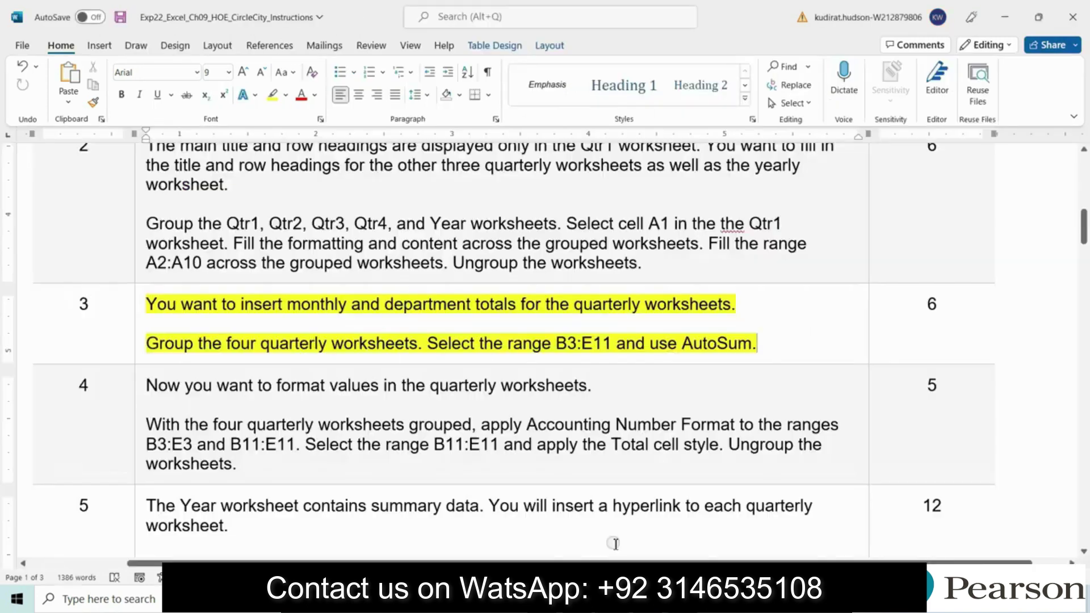
{"action": "left_click", "coordinate": [148, 362]}
{"action": "left_click", "coordinate": [217, 338]}
{"action": "left_click", "coordinate": [210, 419]}
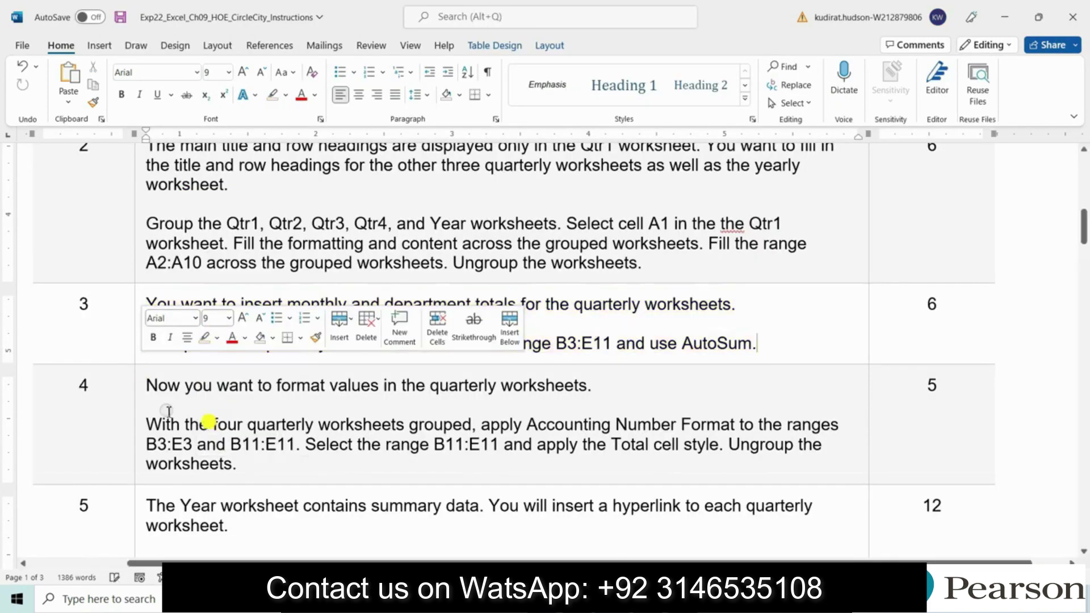
{"action": "left_click", "coordinate": [137, 423]}
{"action": "left_click", "coordinate": [217, 400]}
{"action": "left_click", "coordinate": [200, 420]}
{"action": "left_click_drag", "start_coordinate": [1085, 219], "coordinate": [1086, 239]}
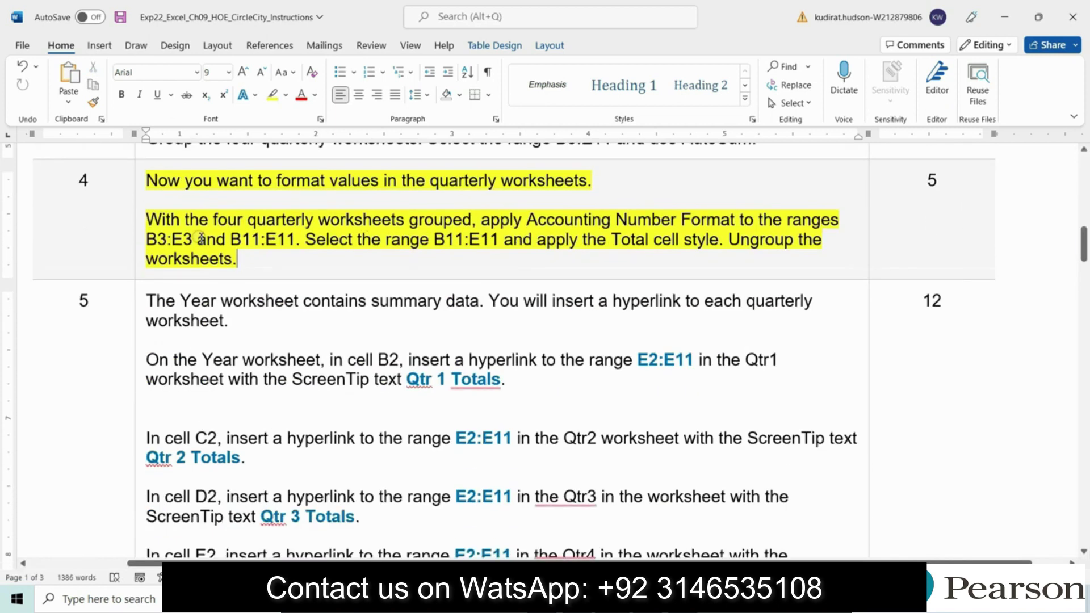
- Mark step 4's first instruction, then in the starter Excel workbook apply Accounting number format to B3:E3 and B11:E11 on the grouped quarterly sheets
{"action": "left_click_drag", "start_coordinate": [151, 220], "coordinate": [297, 243]}
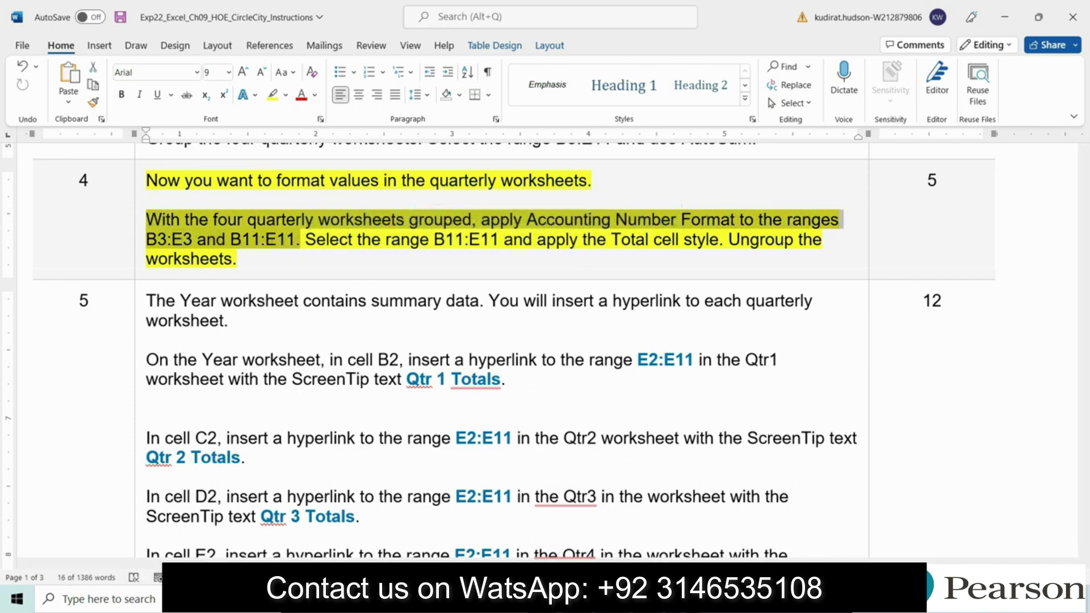
{"action": "left_click", "coordinate": [619, 600]}
{"action": "left_click", "coordinate": [145, 204]}
{"action": "left_click_drag", "start_coordinate": [145, 208], "coordinate": [375, 207]}
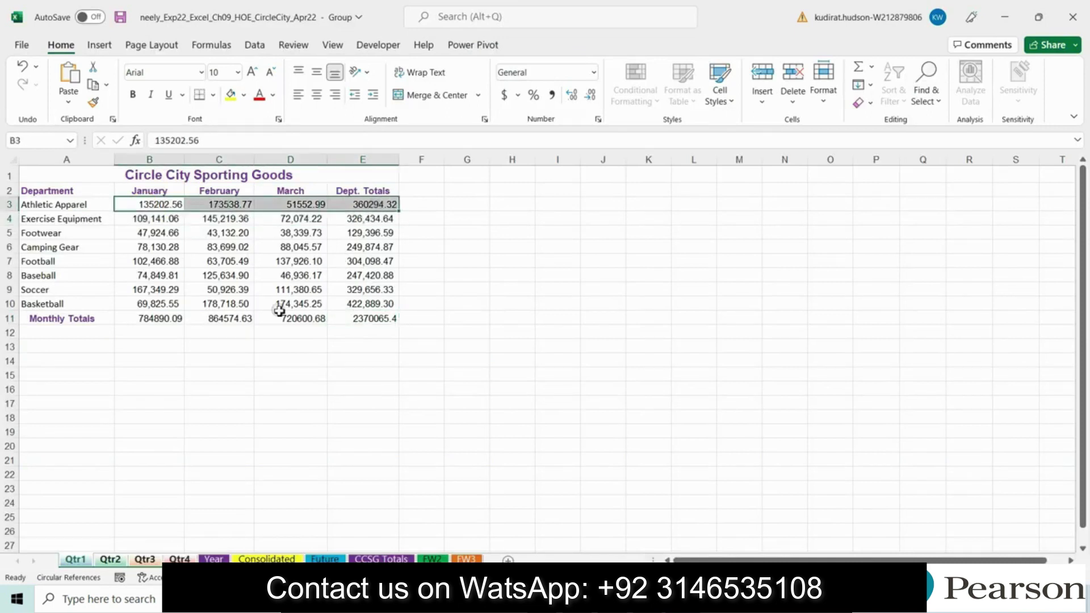
{"action": "left_click_drag", "start_coordinate": [146, 319], "coordinate": [379, 323]}
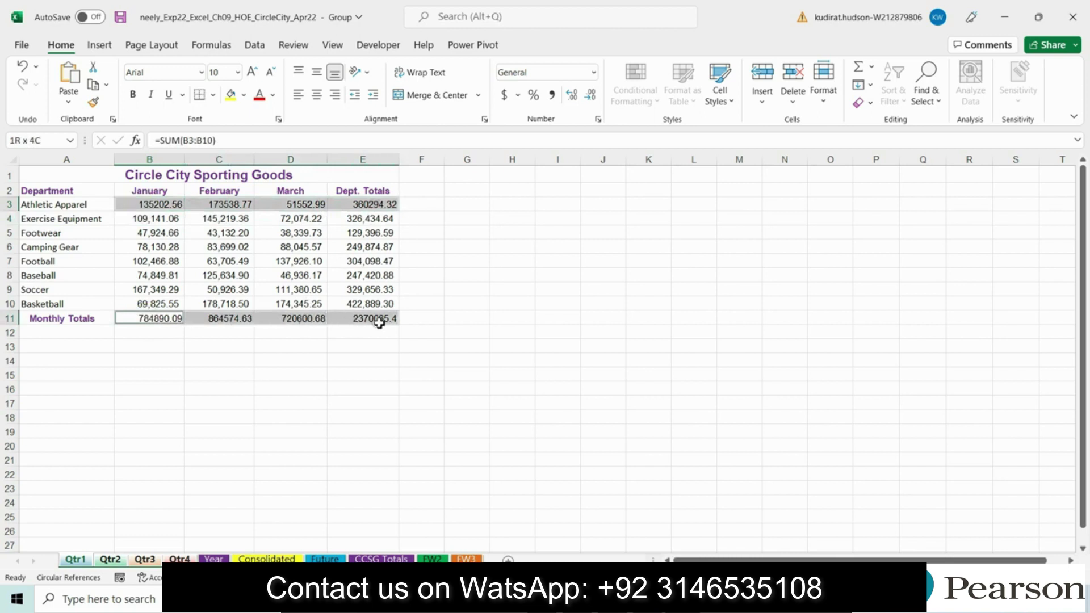
{"action": "left_click", "coordinate": [593, 72]}
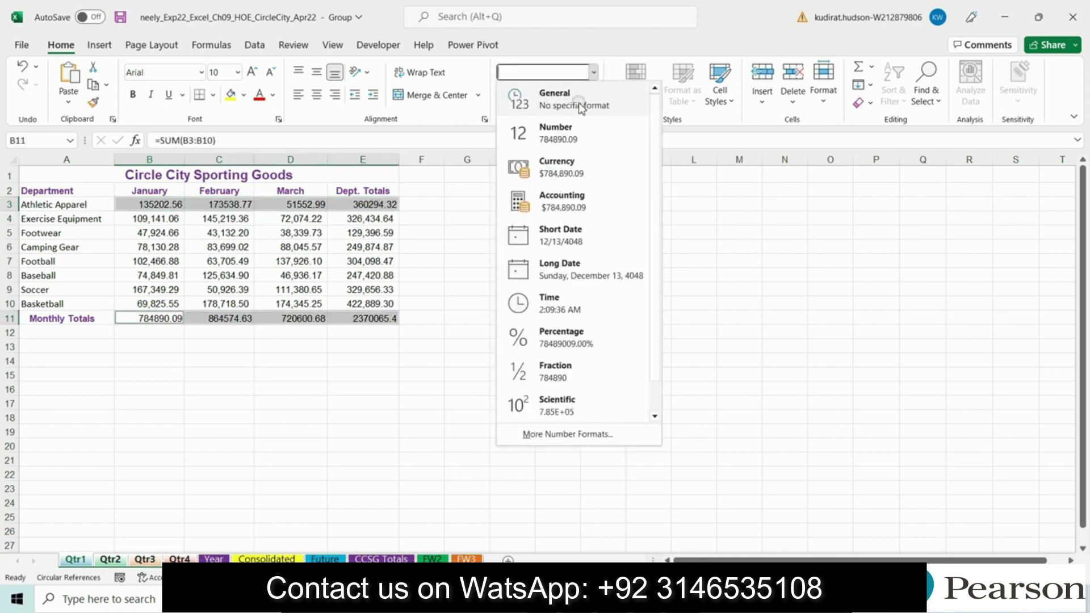
{"action": "left_click", "coordinate": [539, 204]}
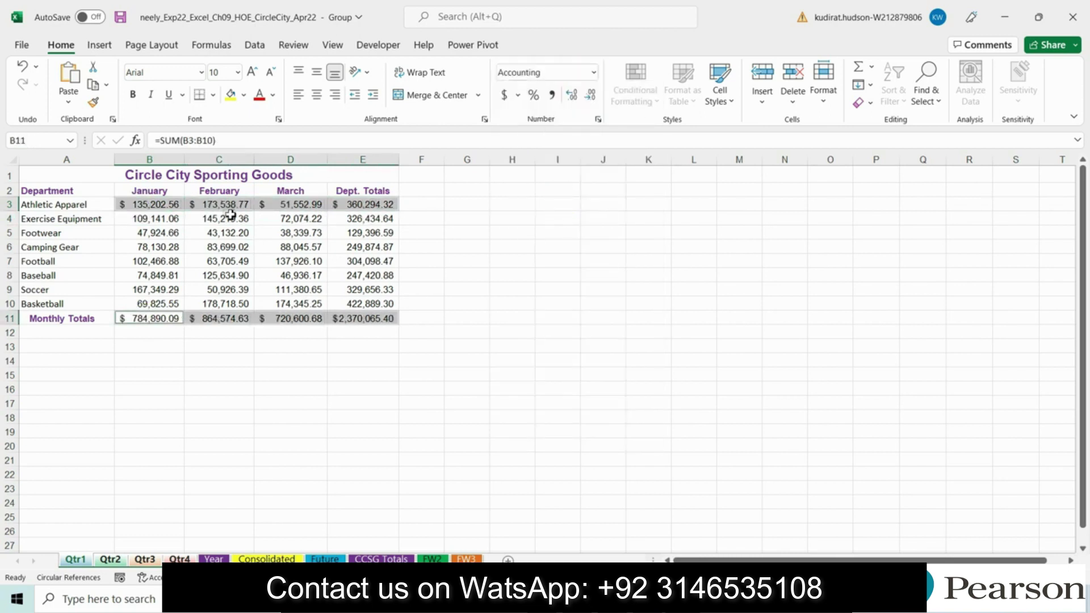
{"action": "left_click", "coordinate": [514, 330]}
- Mark the next step 4 instruction in Word and apply the Total cell style to B11:E11 in the grouped Excel worksheets
{"action": "key", "text": "alt+Tab"}
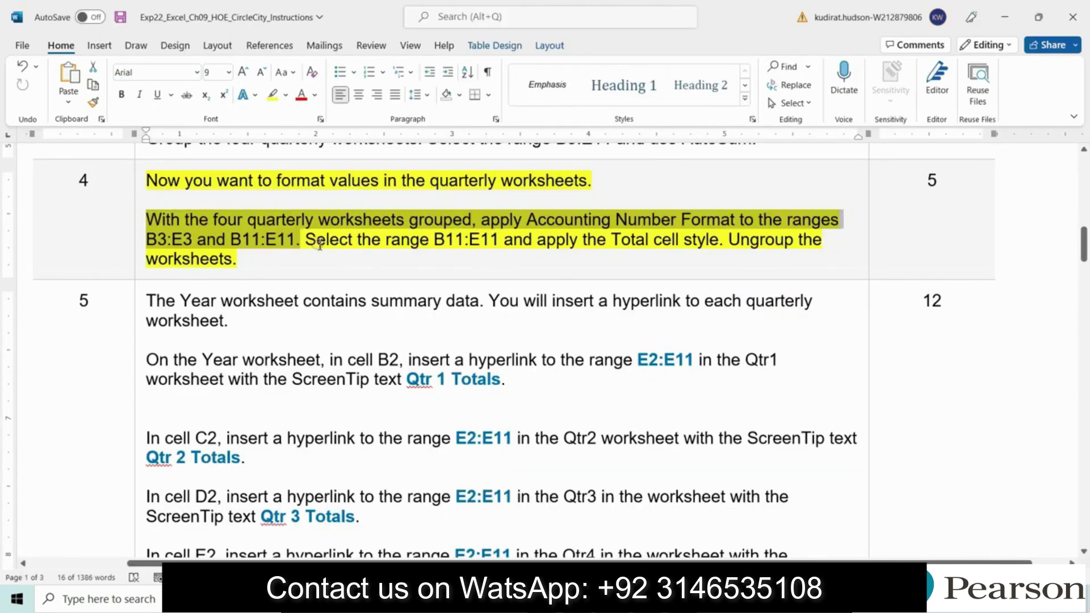
{"action": "left_click_drag", "start_coordinate": [312, 240], "coordinate": [535, 250]}
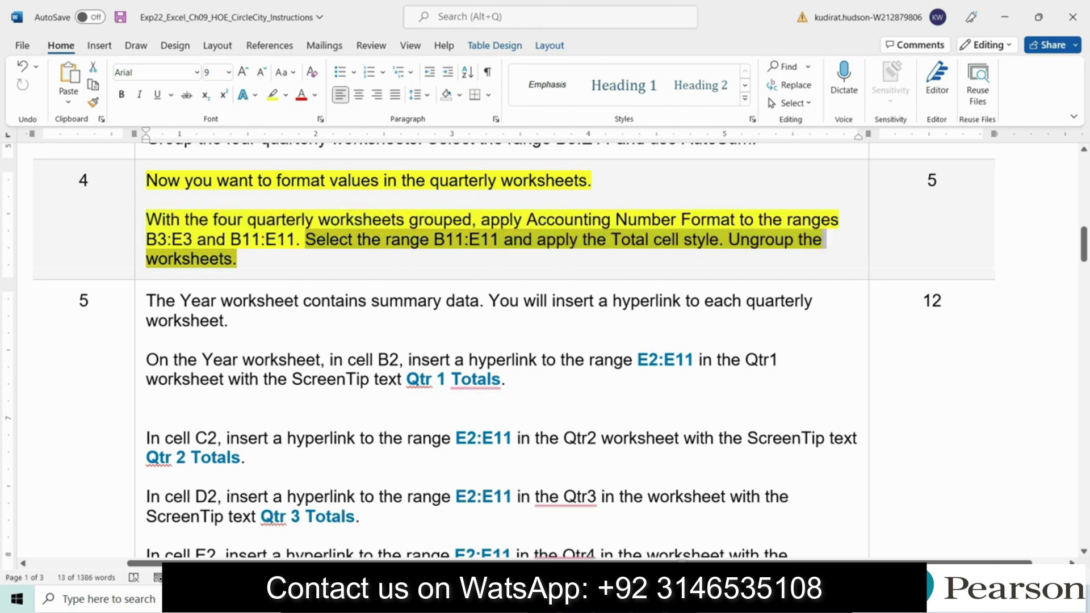
{"action": "key", "text": "alt+Tab"}
{"action": "left_click_drag", "start_coordinate": [134, 319], "coordinate": [365, 325]}
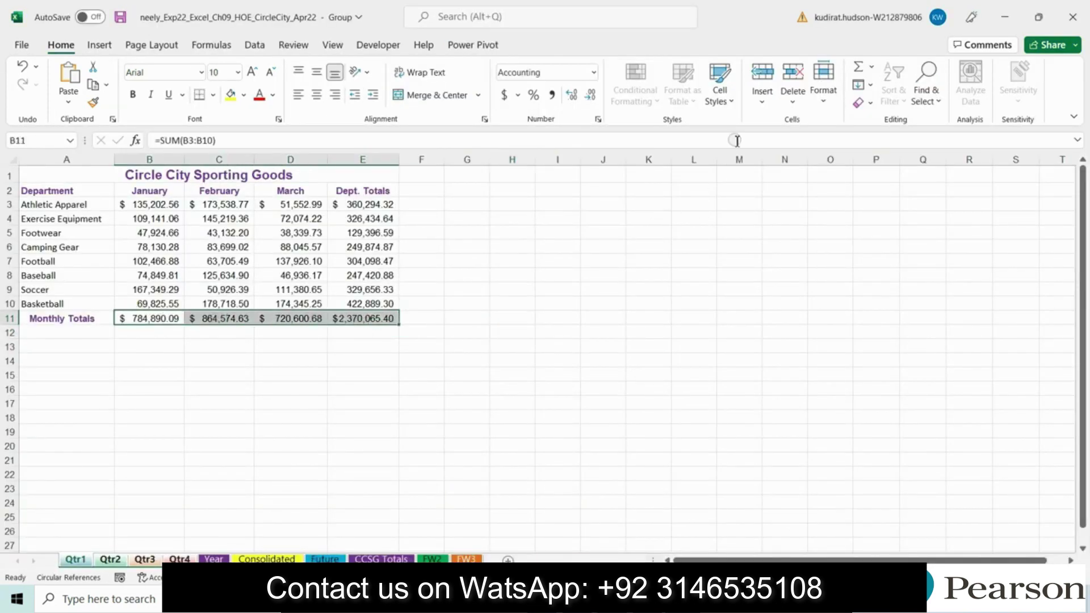
{"action": "left_click", "coordinate": [720, 85]}
{"action": "left_click", "coordinate": [1022, 387]}
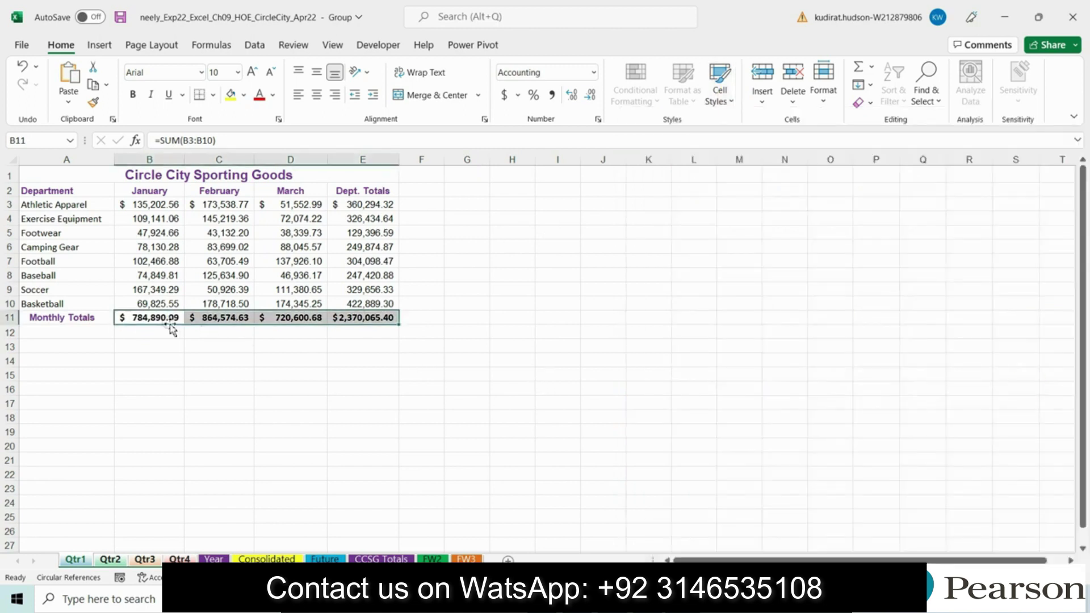
{"action": "left_click", "coordinate": [528, 358]}
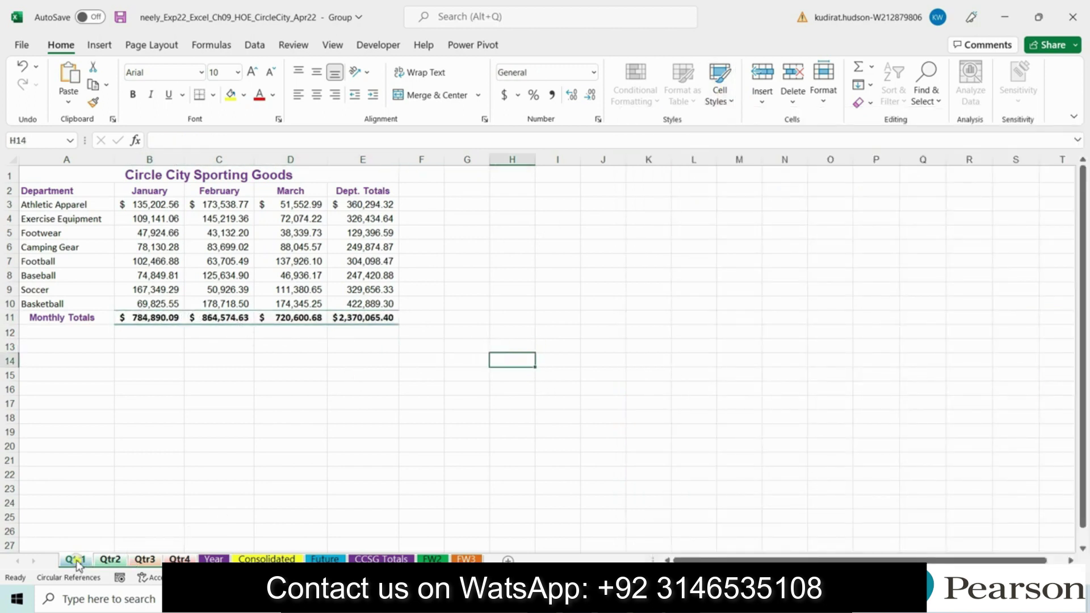
- Check the formatting of the totals across the Qtr1 to Qtr4 worksheets
{"action": "left_click", "coordinate": [110, 560]}
{"action": "left_click", "coordinate": [145, 560]}
{"action": "left_click", "coordinate": [177, 559]}
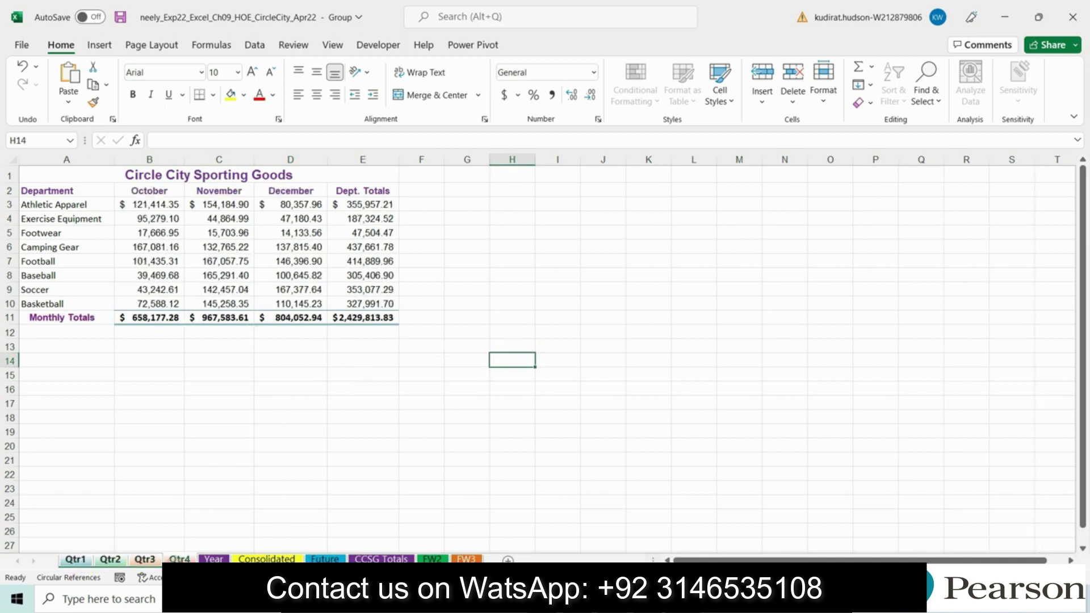
{"action": "left_click", "coordinate": [83, 560]}
{"action": "left_click", "coordinate": [110, 560]}
{"action": "left_click", "coordinate": [144, 559]}
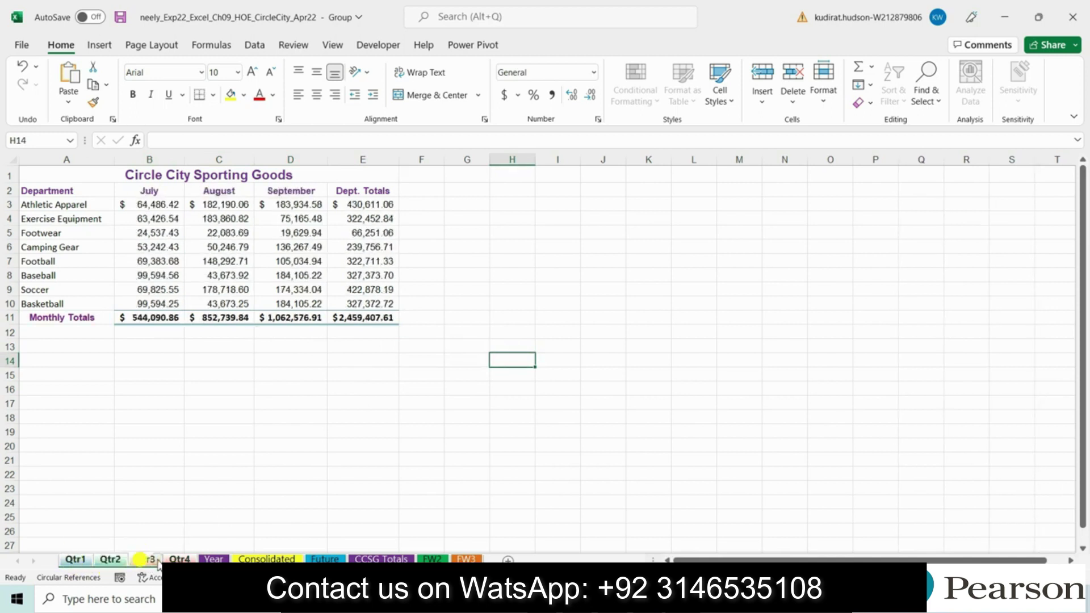
{"action": "left_click", "coordinate": [179, 559]}
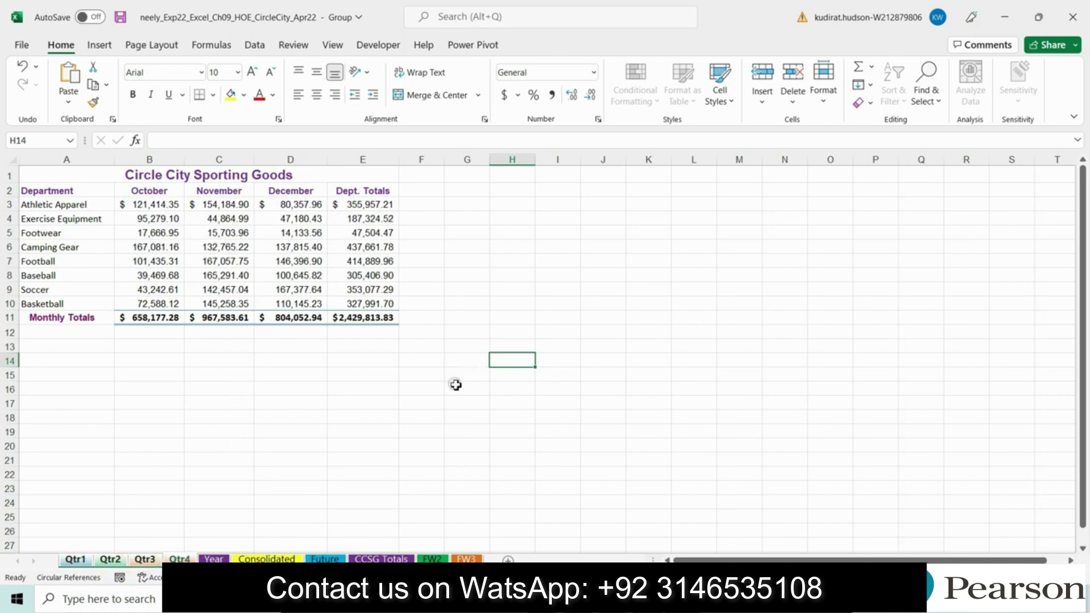
- Ungroup the four quarterly worksheets
{"action": "left_click", "coordinate": [407, 402]}
{"action": "right_click", "coordinate": [179, 559]}
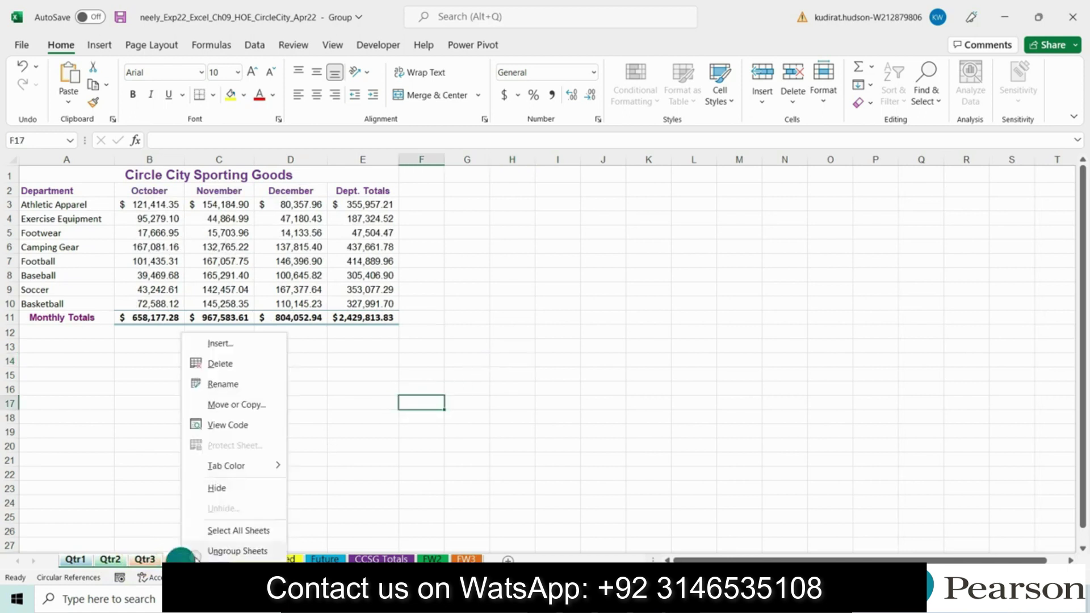
{"action": "left_click", "coordinate": [228, 551]}
- Return to the Word instructions and remove the highlight from step 4
{"action": "key", "text": "alt+Tab"}
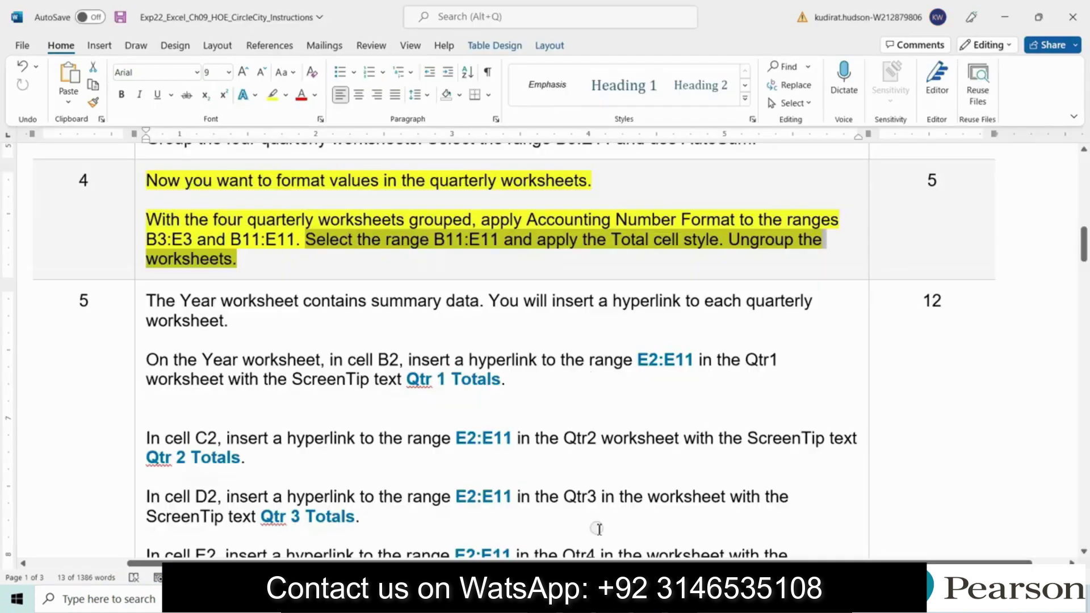
{"action": "left_click", "coordinate": [139, 270]}
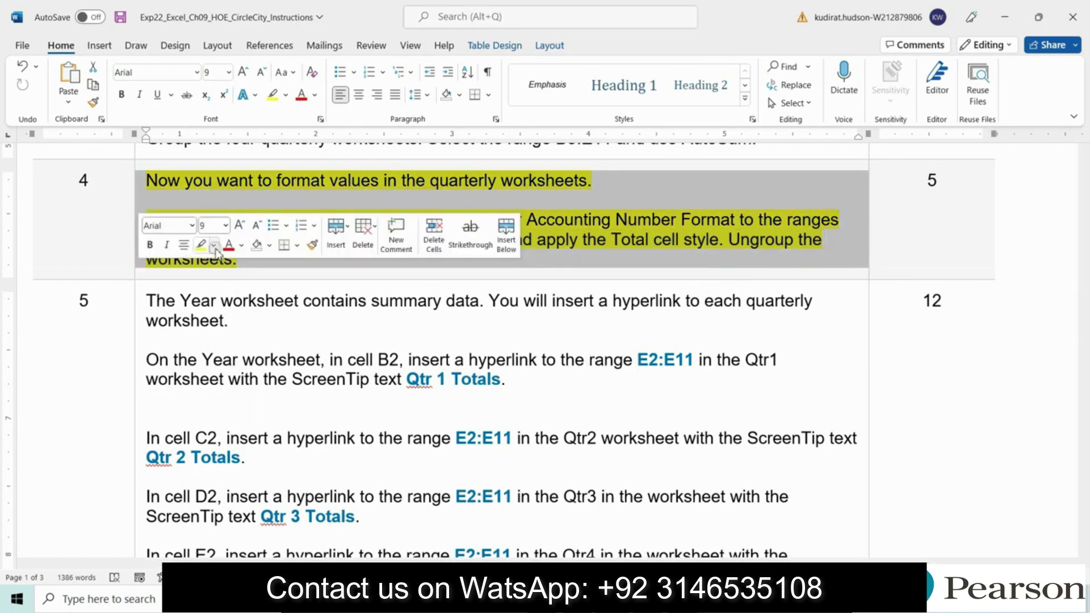
{"action": "left_click", "coordinate": [214, 245]}
{"action": "left_click", "coordinate": [229, 350]}
- Highlight step 5's hyperlink instructions in yellow and read through them
{"action": "left_click", "coordinate": [136, 353]}
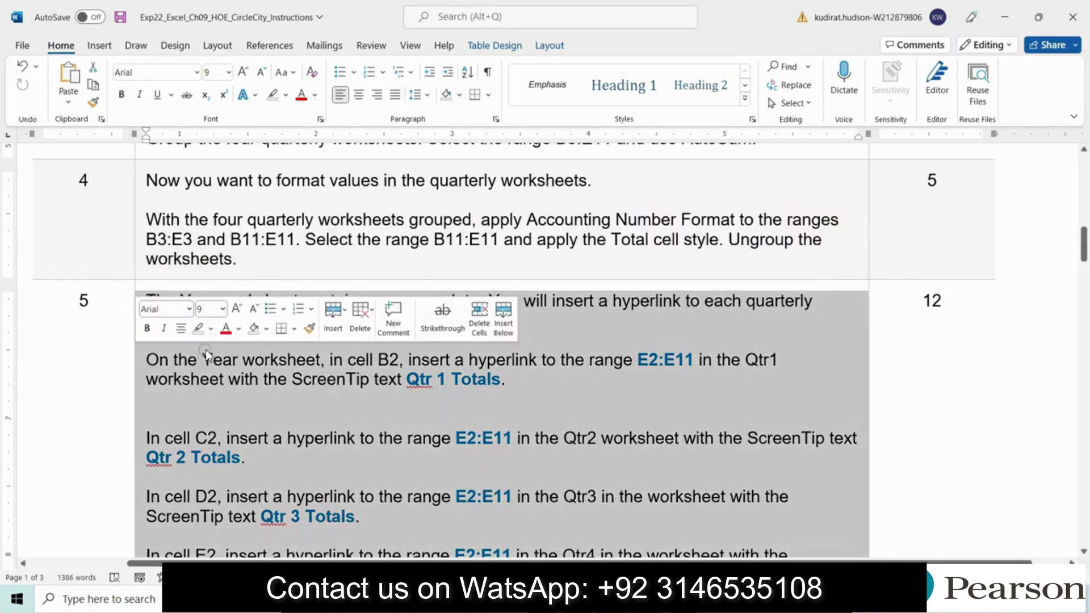
{"action": "left_click", "coordinate": [214, 327]}
{"action": "left_click", "coordinate": [200, 342]}
{"action": "left_click_drag", "start_coordinate": [1084, 244], "coordinate": [1083, 254]}
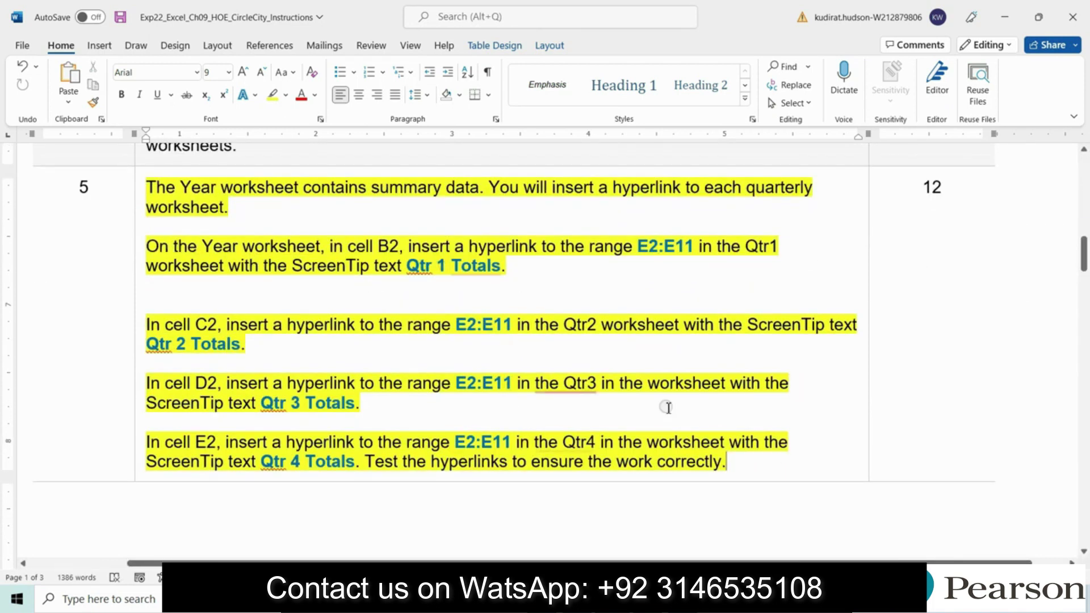
{"action": "mouse_move", "coordinate": [1086, 267]}
{"action": "left_mouse_down"}
{"action": "mouse_move", "coordinate": [1084, 539]}
{"action": "mouse_move", "coordinate": [1084, 247]}
{"action": "left_mouse_up"}
- Switch to the starter Excel workbook and close it without saving the changes
{"action": "key", "text": "alt+Tab"}
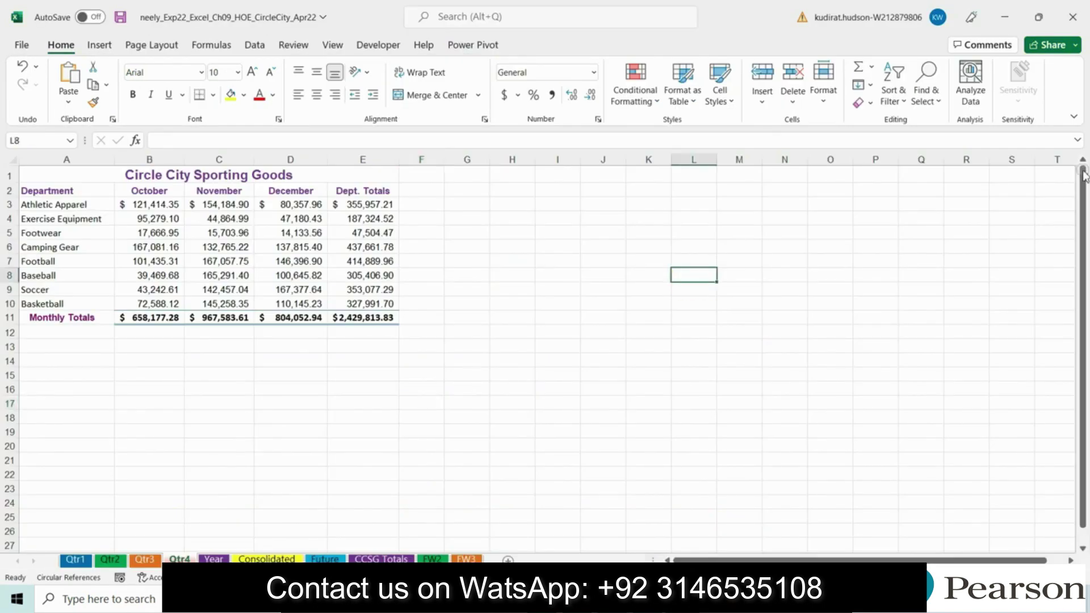
{"action": "left_click", "coordinate": [1074, 17]}
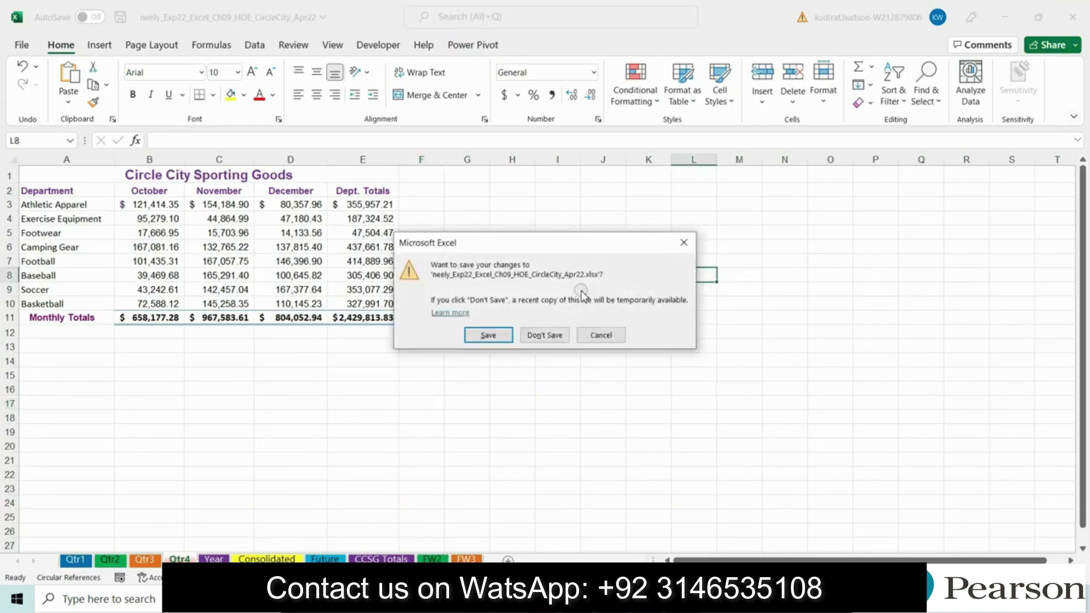
{"action": "left_click", "coordinate": [531, 335]}
- Open 100%_Exp22_Excel_Ch09_HOE_CircleCity_Apr22 from the Solution folder in File Explorer, enable editing and content, and show the Qtr1 worksheet
{"action": "key", "text": "alt+Tab"}
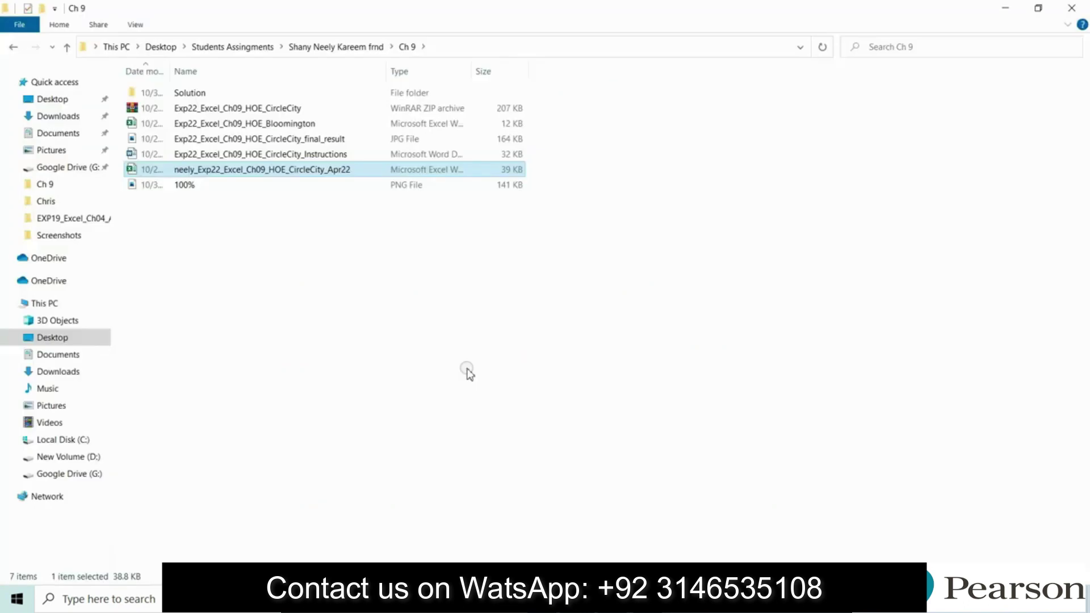
{"action": "double_click", "coordinate": [224, 93]}
{"action": "double_click", "coordinate": [306, 71]}
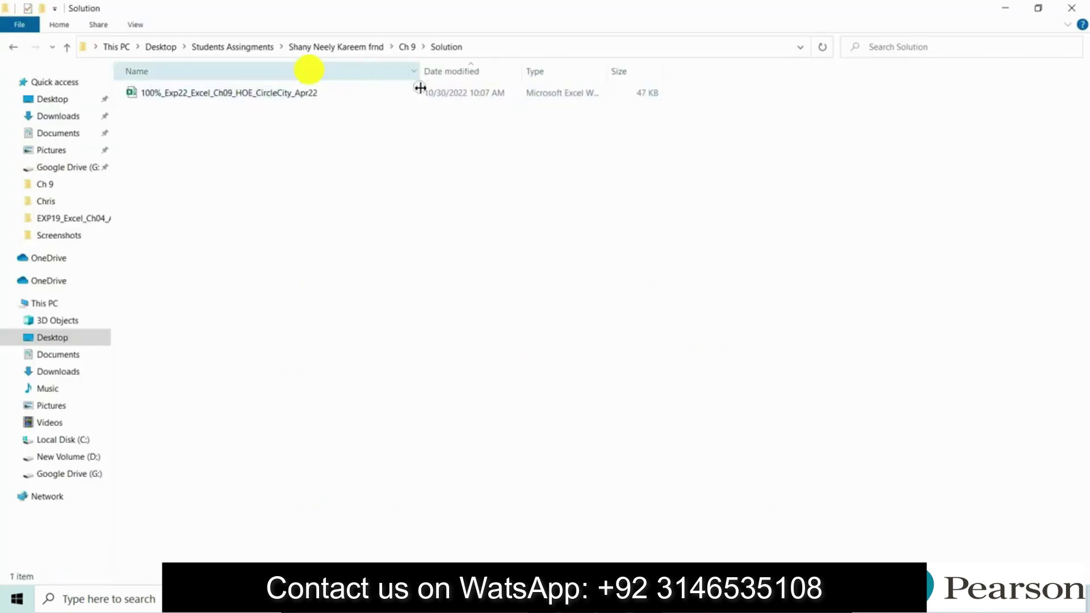
{"action": "double_click", "coordinate": [285, 94]}
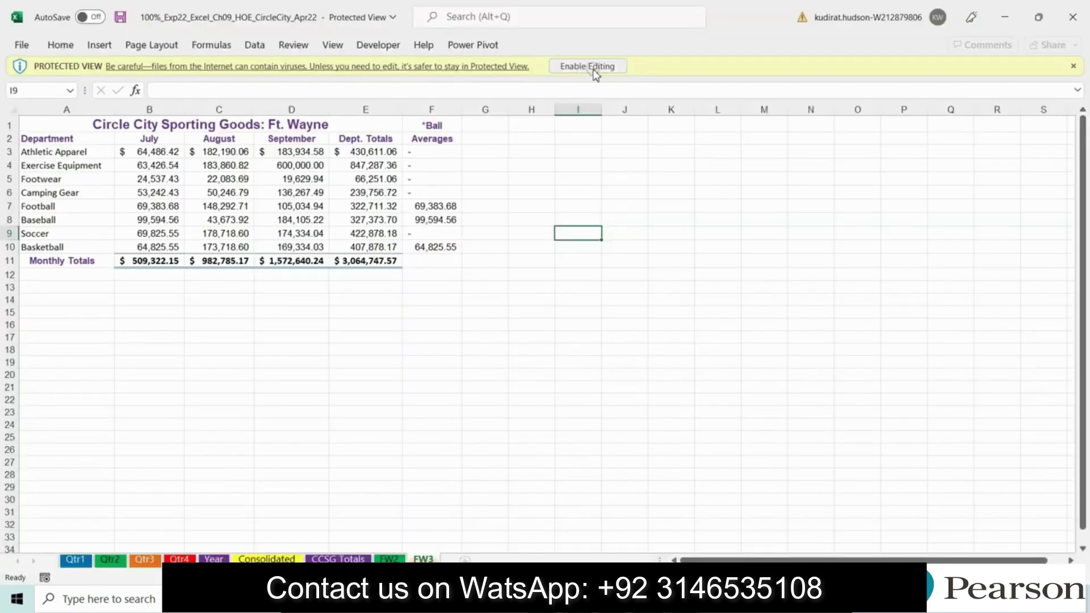
{"action": "left_click", "coordinate": [594, 68]}
{"action": "left_click", "coordinate": [75, 559]}
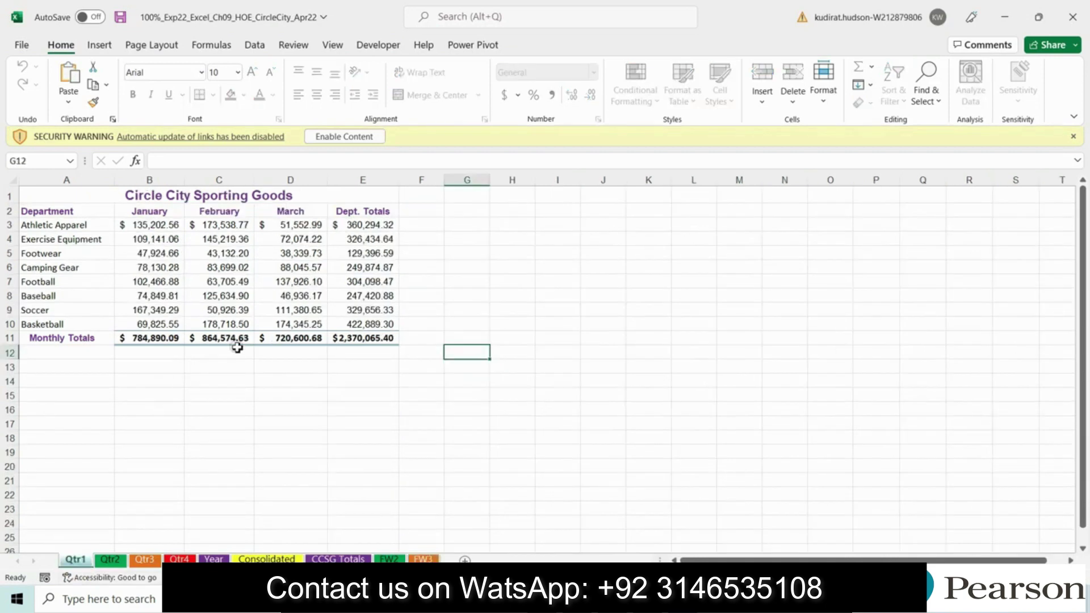
{"action": "left_click", "coordinate": [344, 137]}
- Review the solution's Qtr2, Qtr3, Qtr4 and Year worksheets, including the ScreenTip on the Qtr 1 hyperlink in B2
{"action": "left_click", "coordinate": [110, 559]}
{"action": "left_click", "coordinate": [149, 560]}
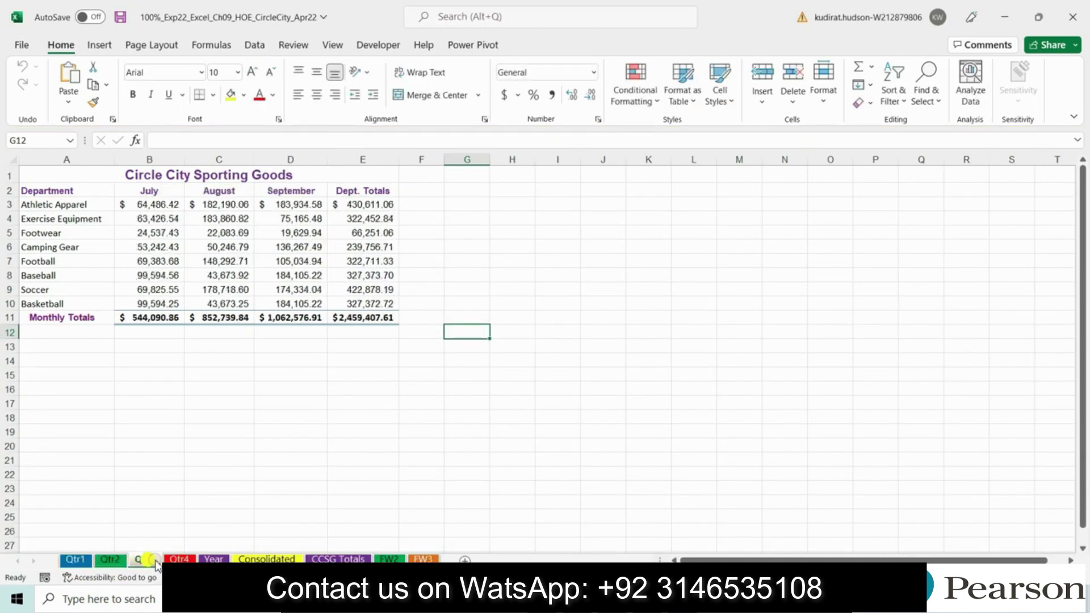
{"action": "left_click", "coordinate": [179, 560]}
{"action": "left_click", "coordinate": [214, 559]}
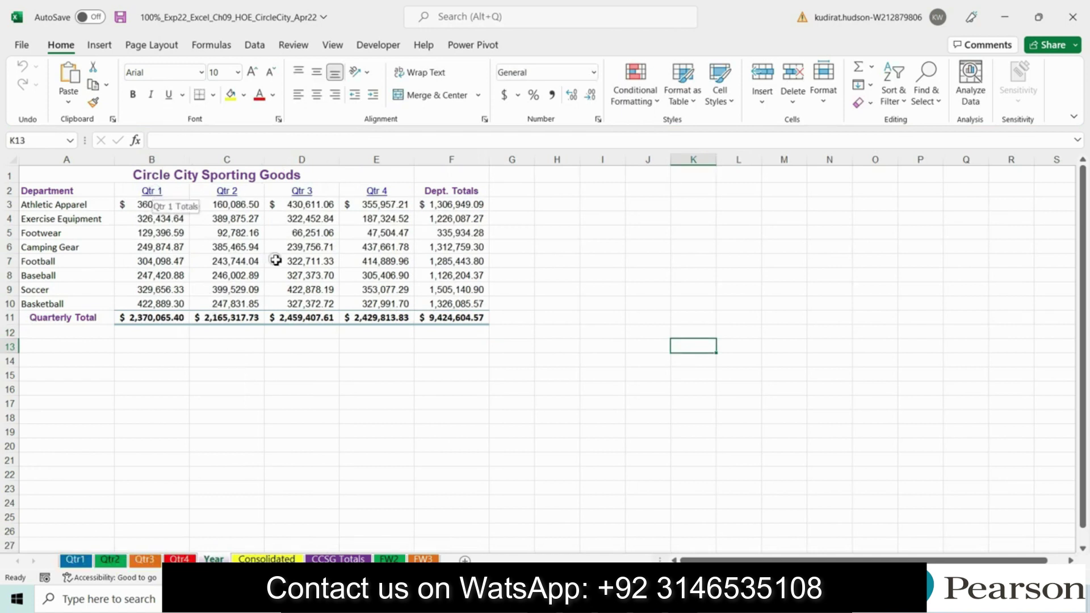
- Read step 5's instruction for the cell B2 hyperlink in Word and return to the solution workbook
{"action": "left_click", "coordinate": [646, 599]}
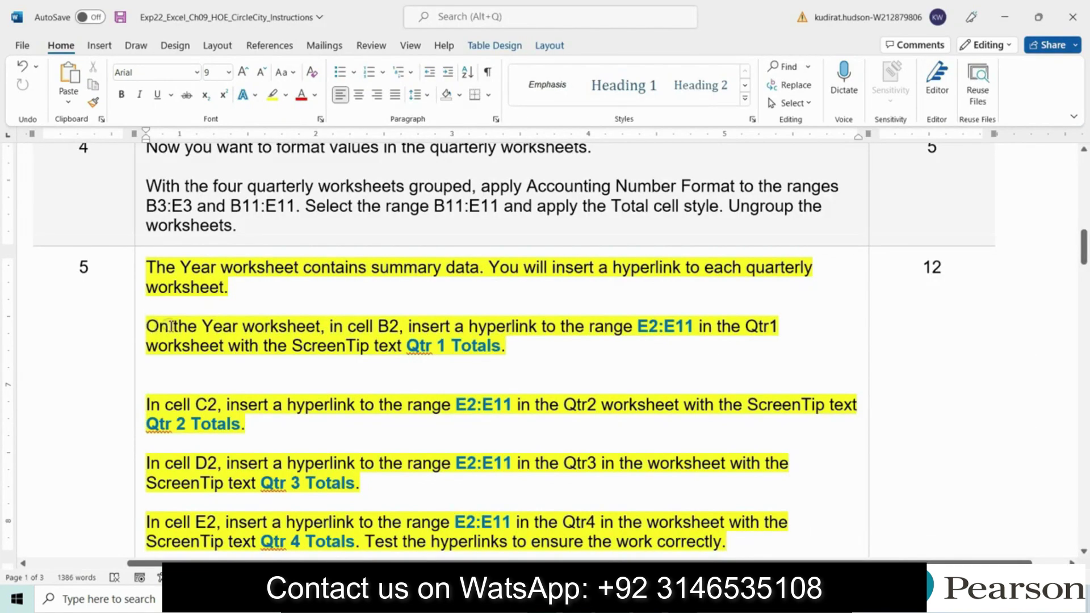
{"action": "left_click_drag", "start_coordinate": [170, 327], "coordinate": [559, 358]}
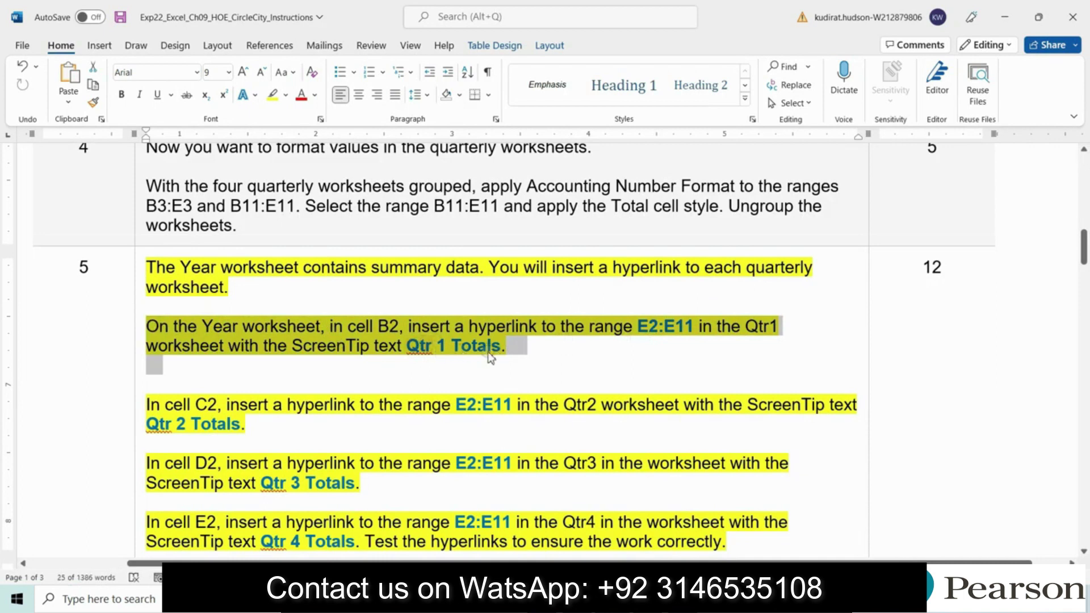
{"action": "left_click", "coordinate": [731, 599]}
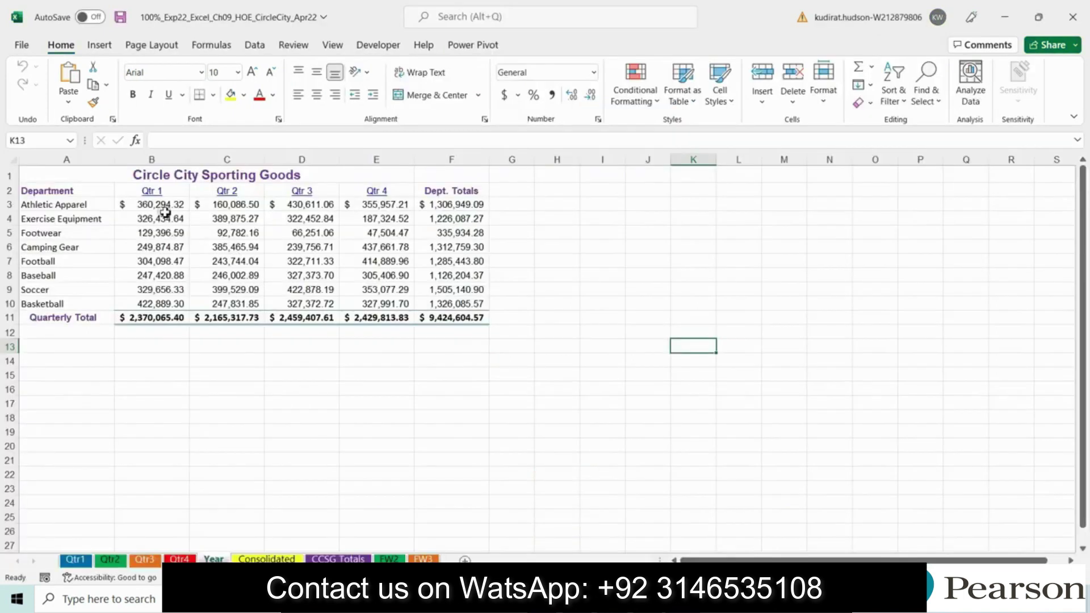
- Test the Qtr 1 to Qtr 4 hyperlinks in B2:E2 of the Year worksheet, returning to Year between links
{"action": "left_click", "coordinate": [152, 196]}
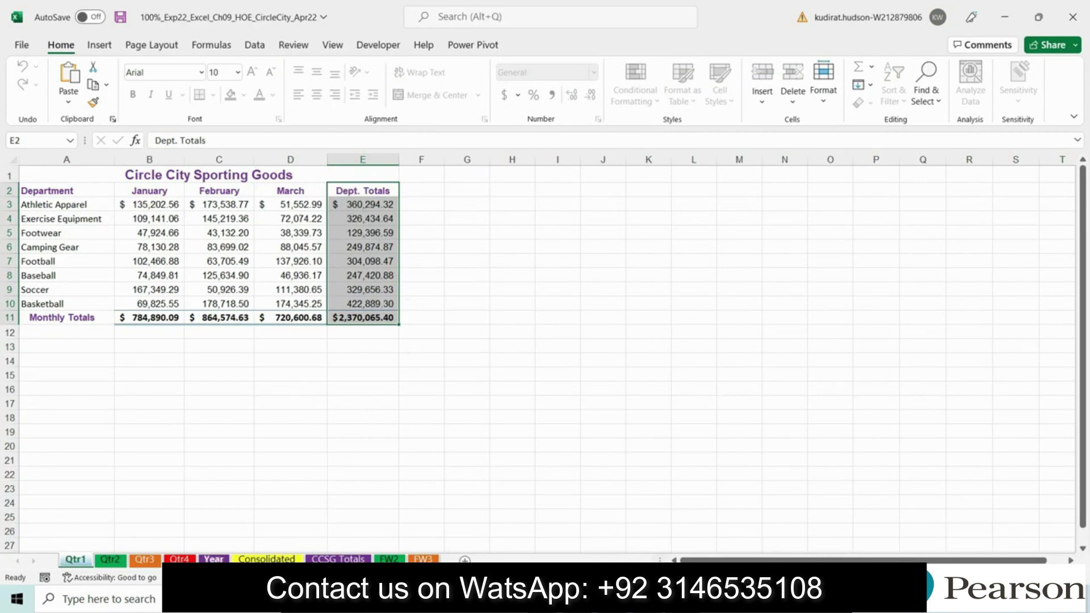
{"action": "left_click", "coordinate": [217, 558]}
{"action": "left_click", "coordinate": [236, 196]}
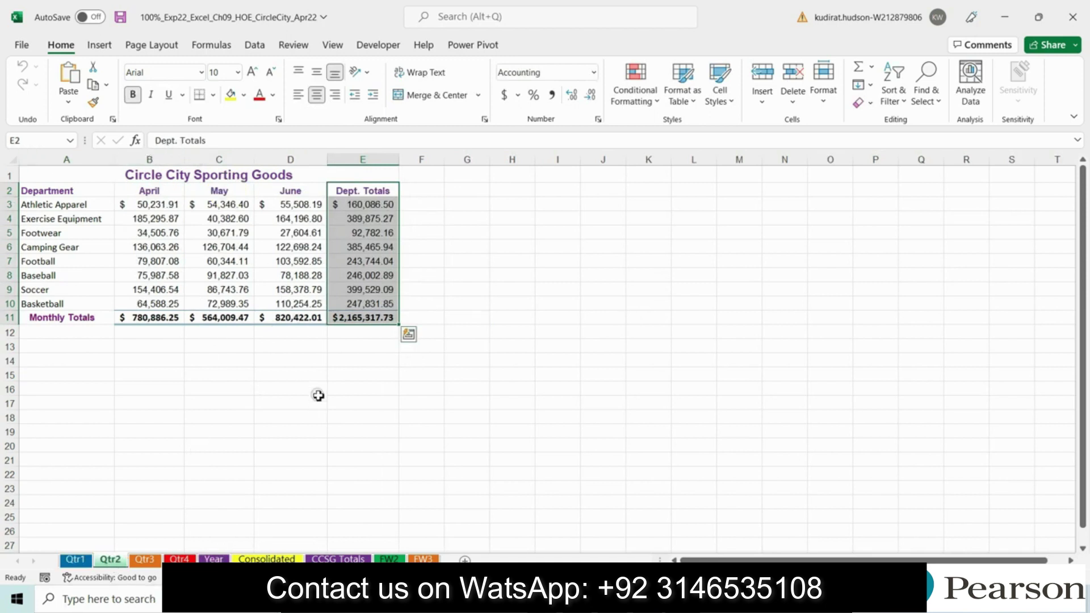
{"action": "left_click", "coordinate": [214, 559]}
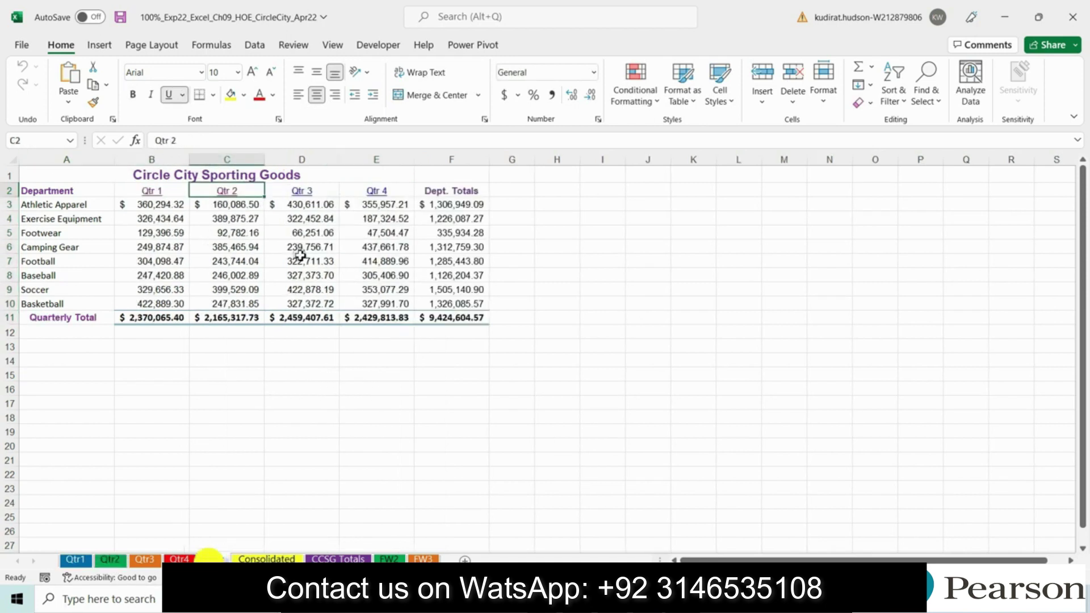
{"action": "left_click", "coordinate": [310, 195]}
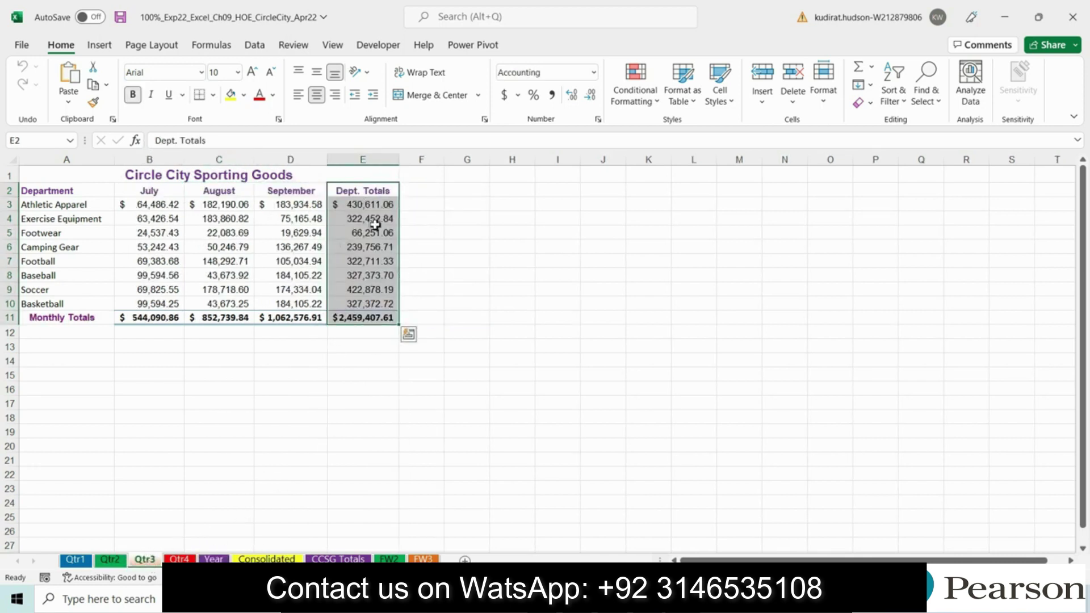
{"action": "left_click", "coordinate": [214, 559]}
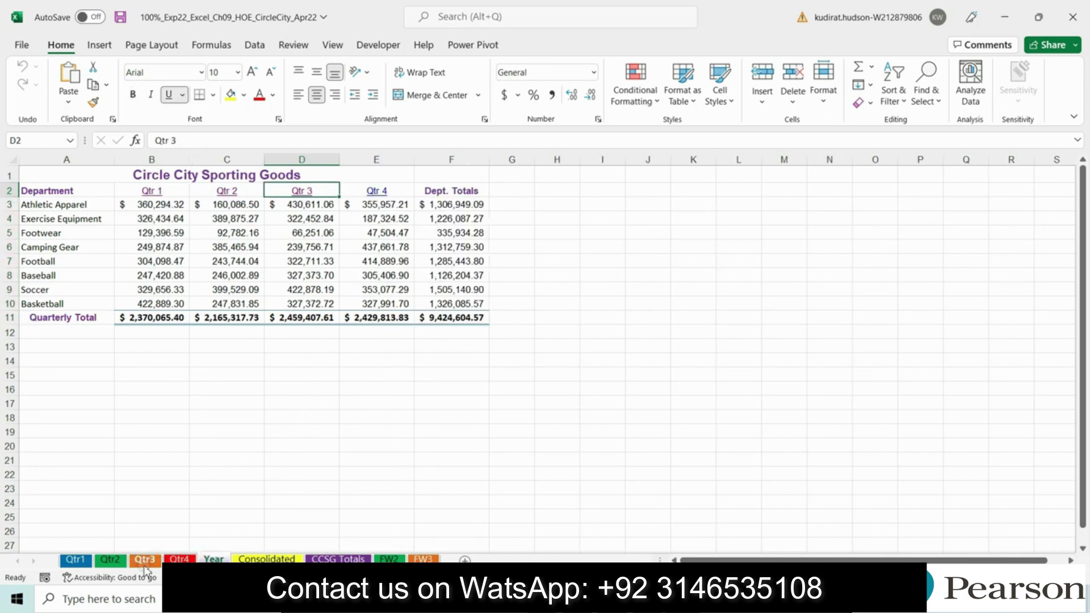
{"action": "left_click", "coordinate": [385, 196]}
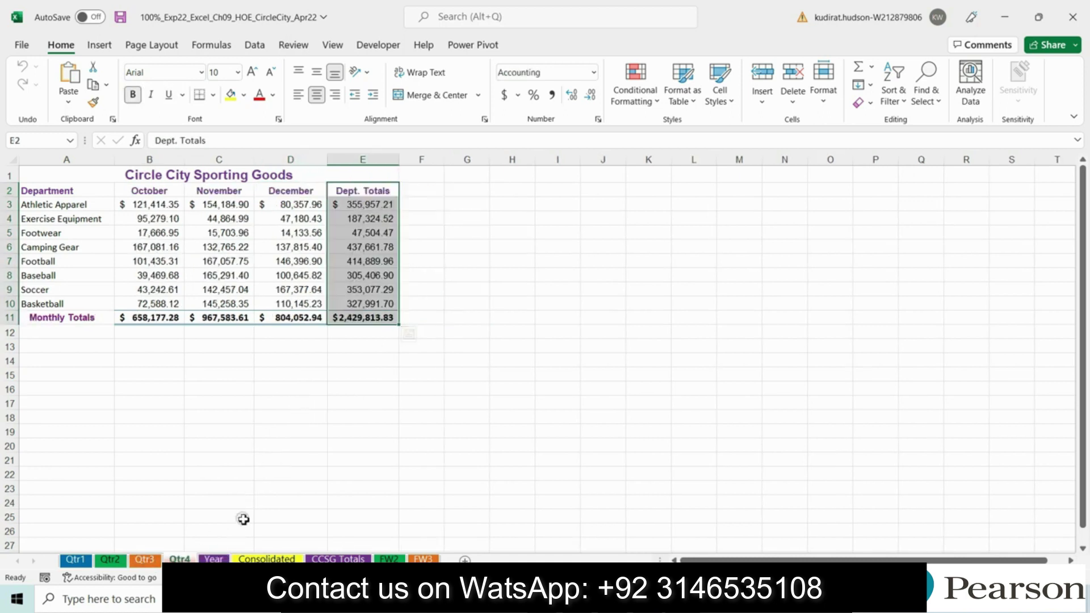
- Review the solution workbook's Year, Consolidated, CCSG Totals, FW2 and FW3 worksheets
{"action": "left_click", "coordinate": [214, 558]}
{"action": "left_click", "coordinate": [560, 333]}
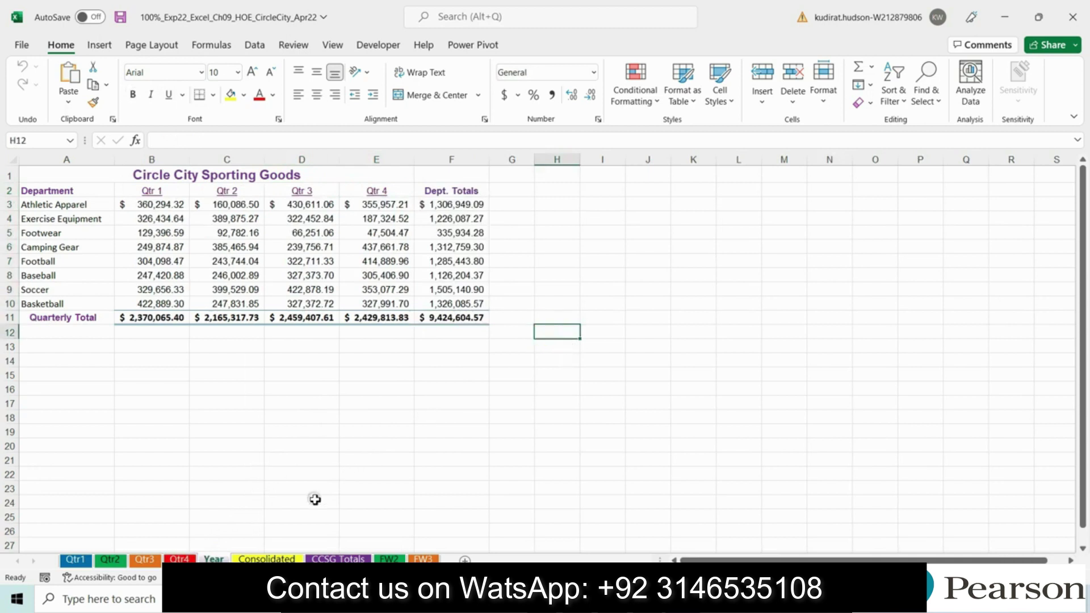
{"action": "left_click", "coordinate": [267, 559]}
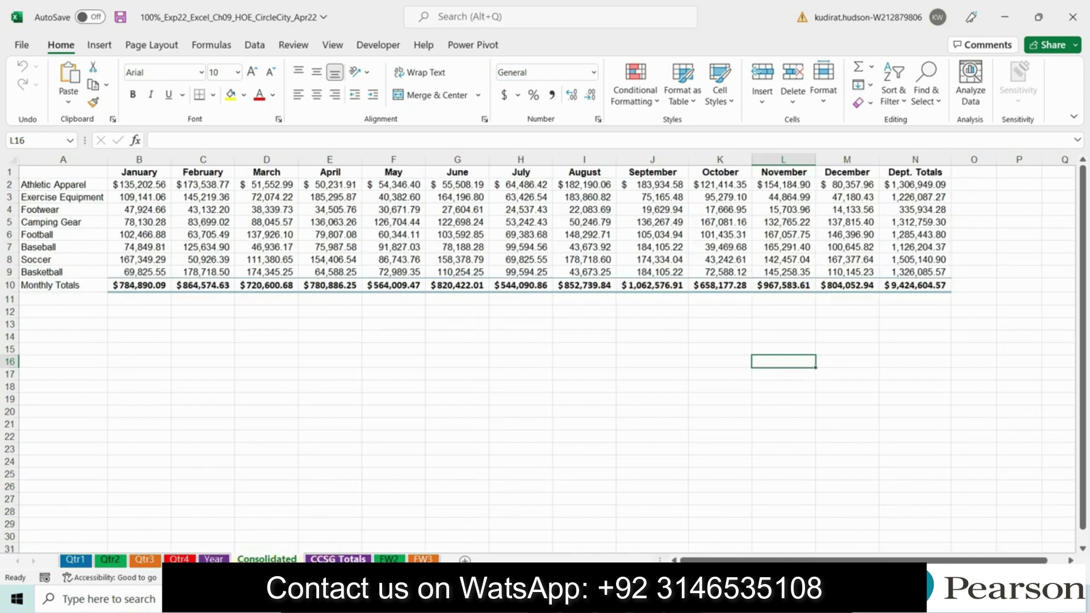
{"action": "left_click", "coordinate": [335, 559]}
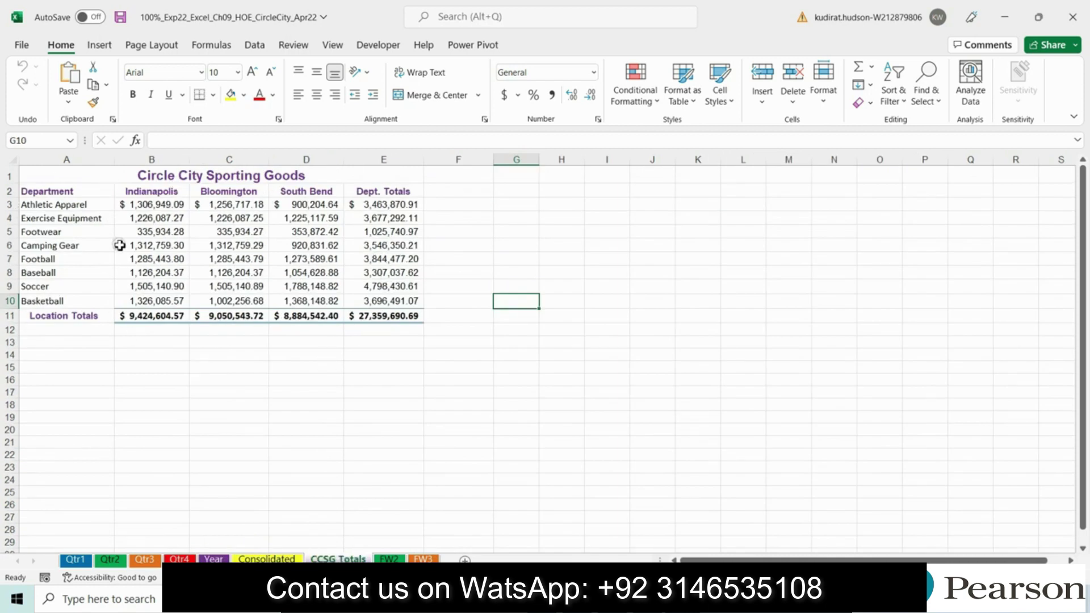
{"action": "left_click", "coordinate": [389, 559]}
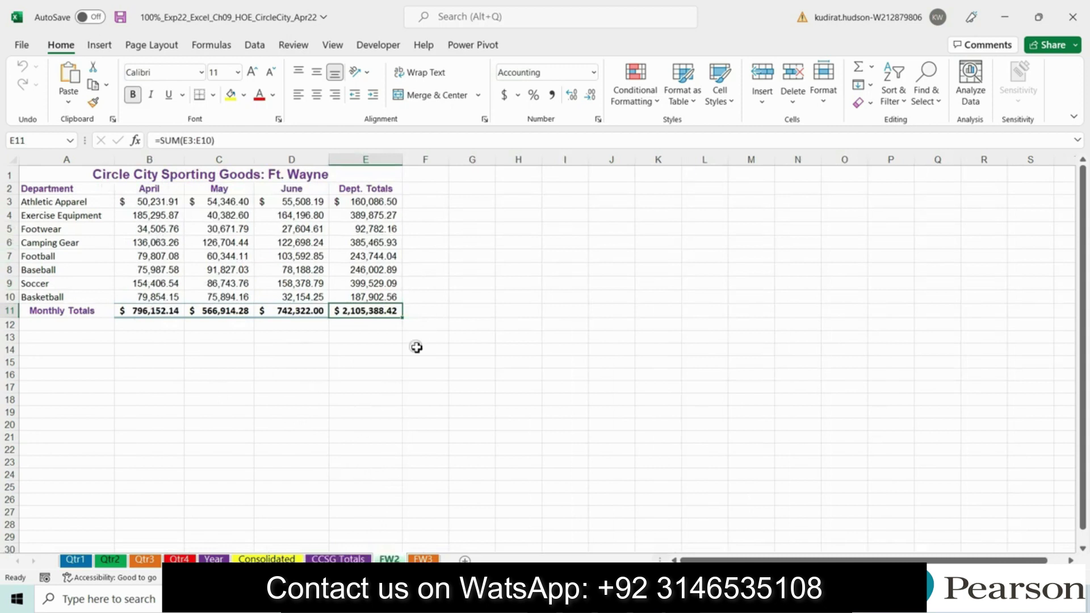
{"action": "left_click", "coordinate": [422, 558]}
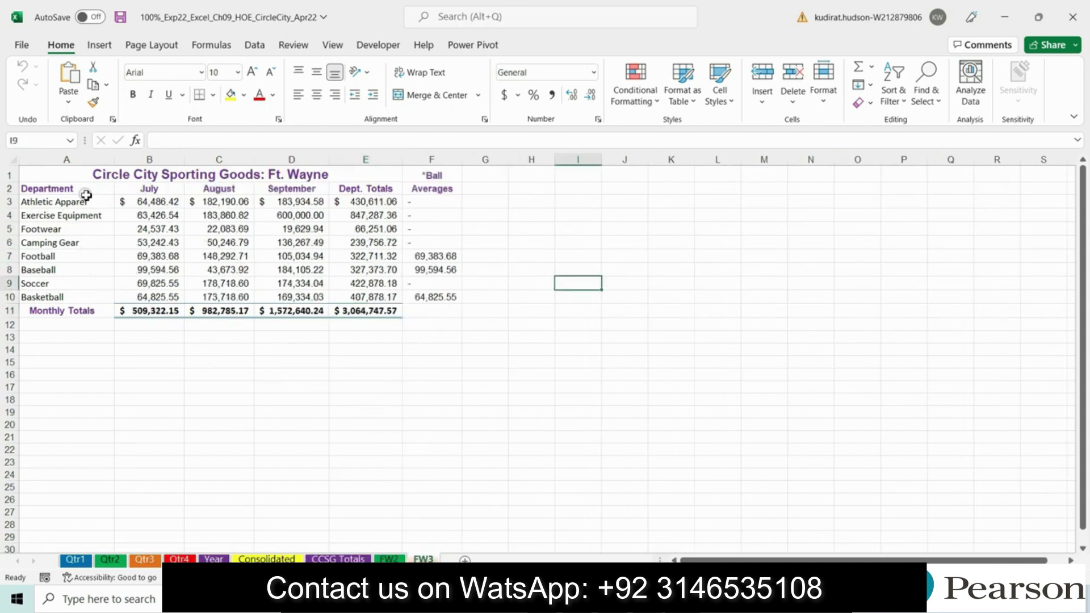
- Look over the range A1:F11 on the FW3 worksheet and save the solution workbook
{"action": "left_click_drag", "start_coordinate": [37, 178], "coordinate": [431, 311]}
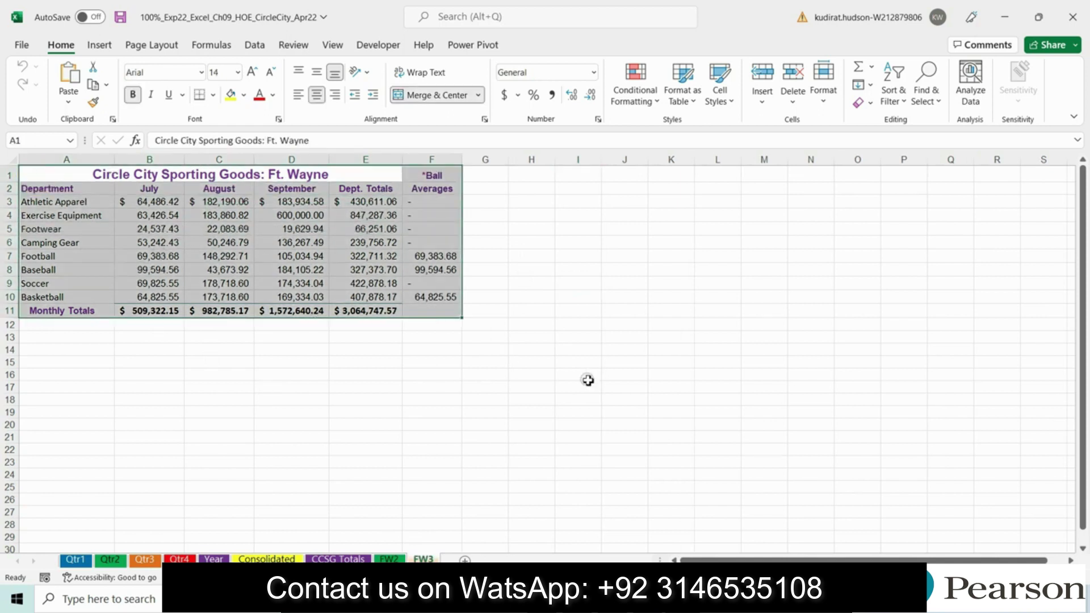
{"action": "left_click", "coordinate": [609, 385]}
{"action": "key", "text": "ctrl+s"}
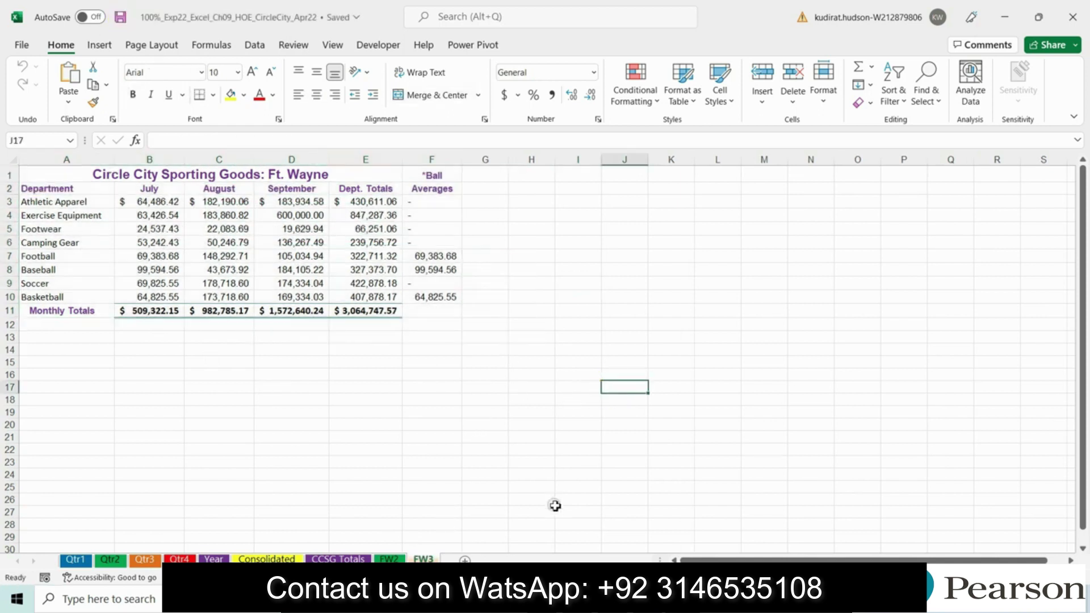
- Switch to the Word instructions and read the exercise title and the Project Description paragraph
{"action": "key", "text": "alt+Tab"}
{"action": "mouse_move", "coordinate": [1084, 257]}
{"action": "left_mouse_down"}
{"action": "mouse_move", "coordinate": [1086, 337]}
{"action": "mouse_move", "coordinate": [1064, 252]}
{"action": "left_mouse_up"}
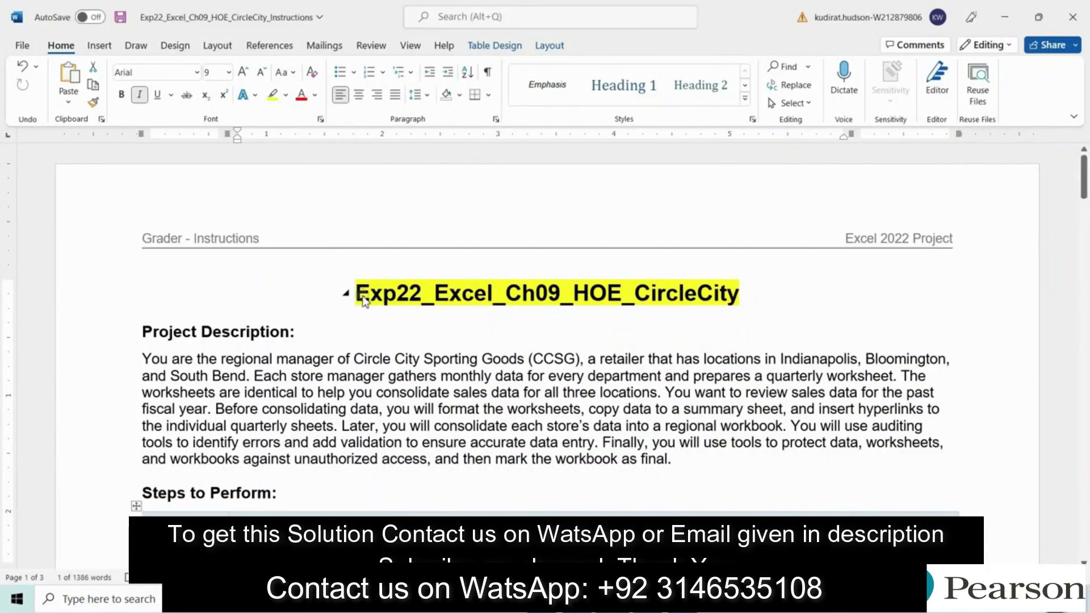
{"action": "left_click_drag", "start_coordinate": [354, 294], "coordinate": [752, 297]}
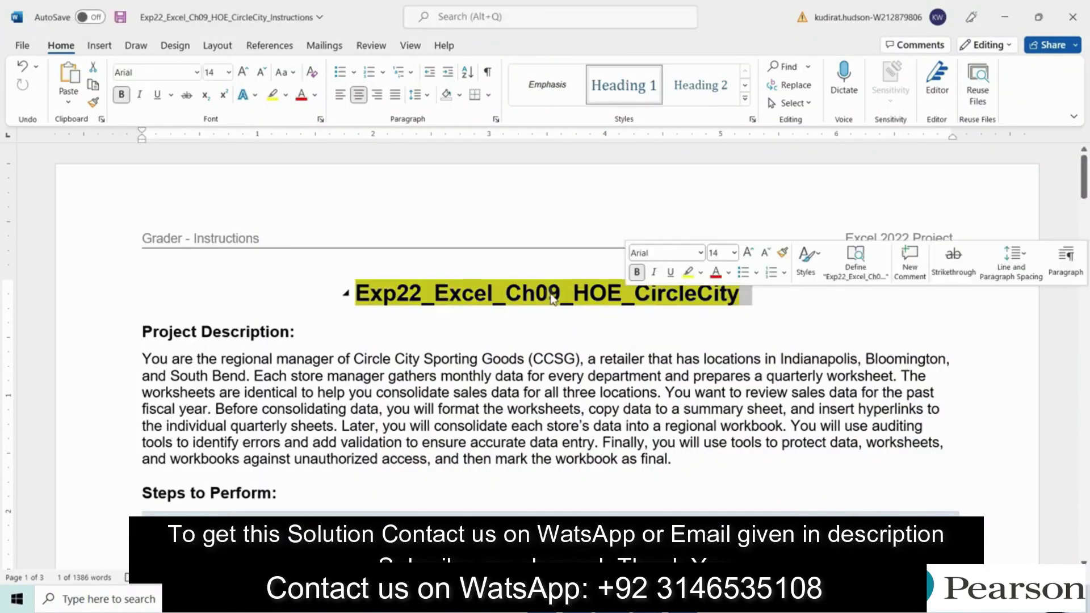
{"action": "left_click_drag", "start_coordinate": [142, 356], "coordinate": [678, 459]}
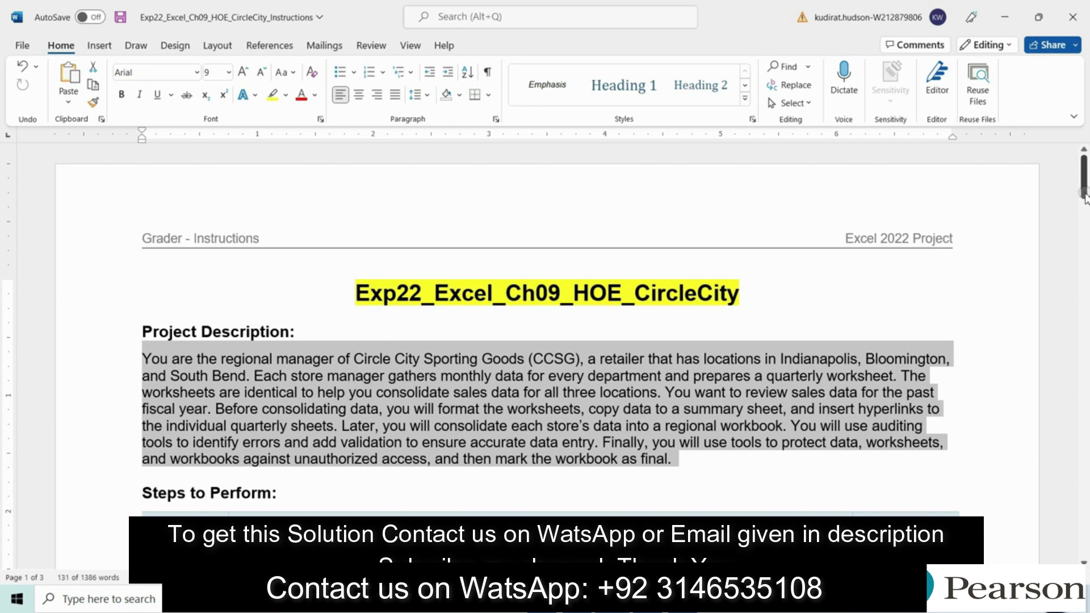
{"action": "scroll", "coordinate": [1085, 196], "scroll_direction": "down", "scroll_amount": 2}
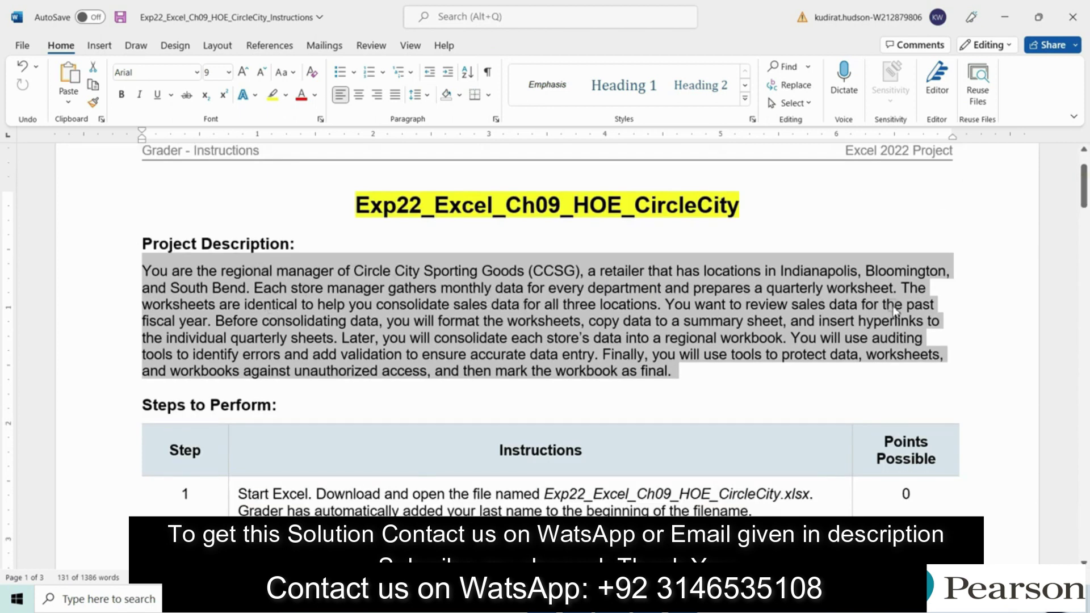
{"action": "scroll", "coordinate": [545, 340], "scroll_direction": "down", "scroll_amount": 5}
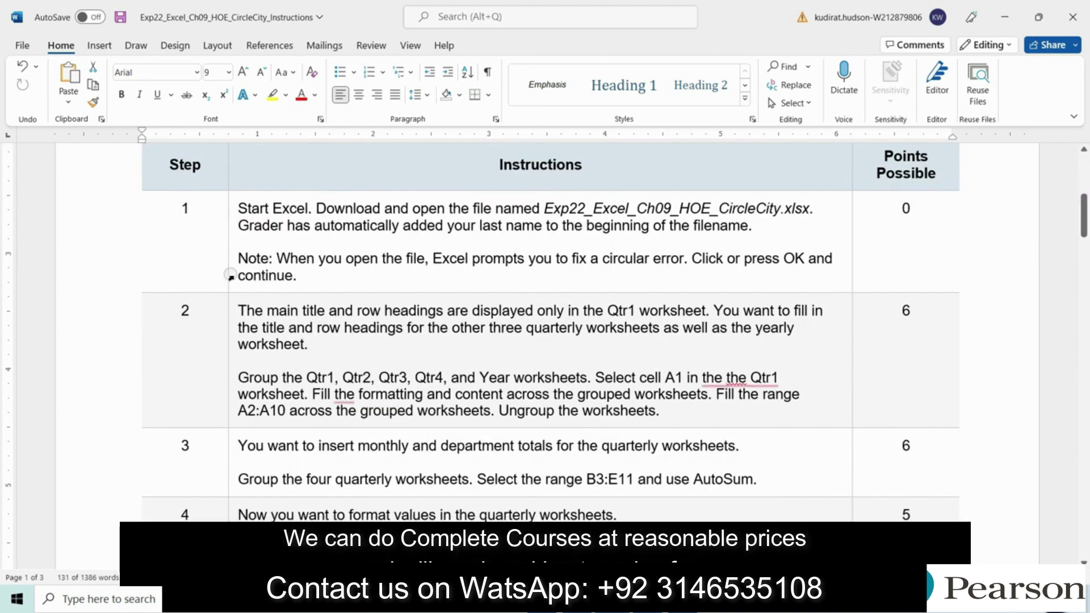
- Read the file name Exp22_Excel_Ch09_HOE_CircleCity in step 1 and switch to that starter workbook in Excel
{"action": "left_click", "coordinate": [230, 277]}
{"action": "left_click", "coordinate": [545, 211]}
{"action": "left_click_drag", "start_coordinate": [546, 212], "coordinate": [778, 213]}
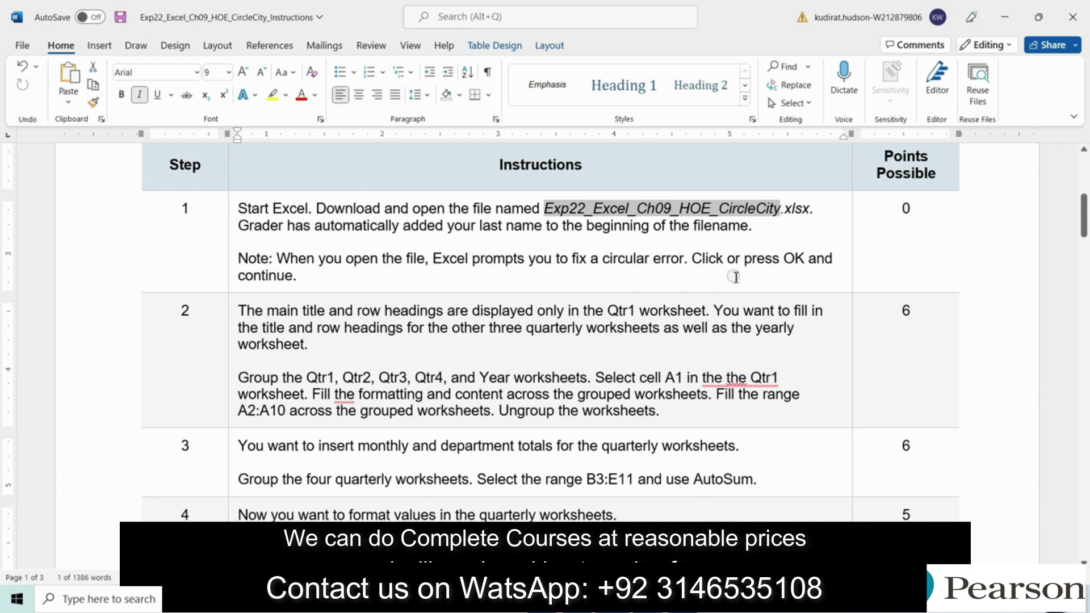
{"action": "left_click", "coordinate": [606, 600]}
{"action": "left_click", "coordinate": [456, 236]}
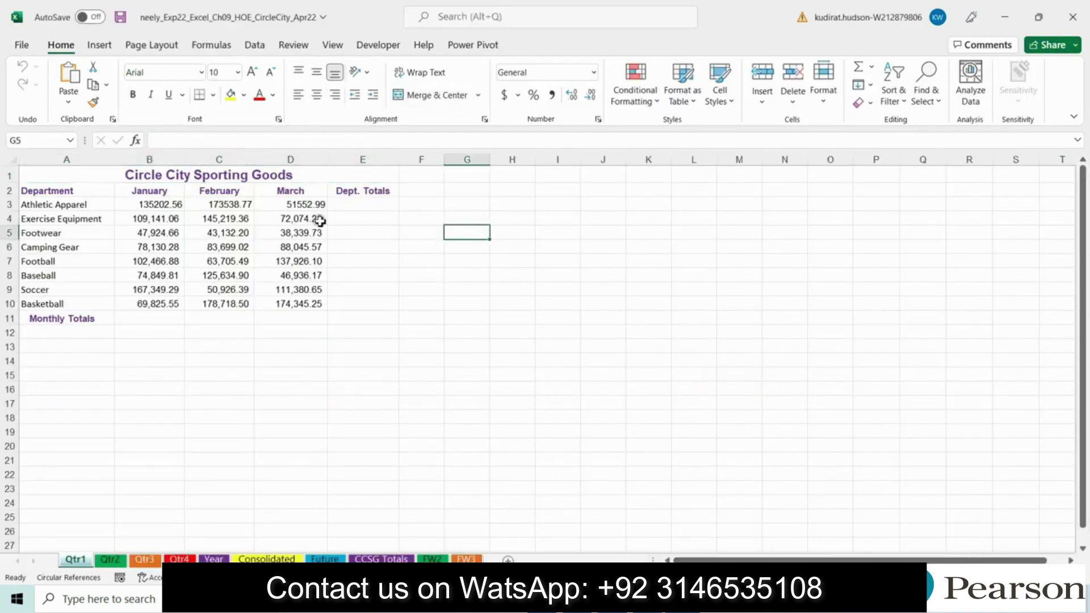
- Return to the Word instructions, highlight all of step 2 in yellow and read its paragraph on grouping and filling the worksheets
{"action": "left_click", "coordinate": [635, 599]}
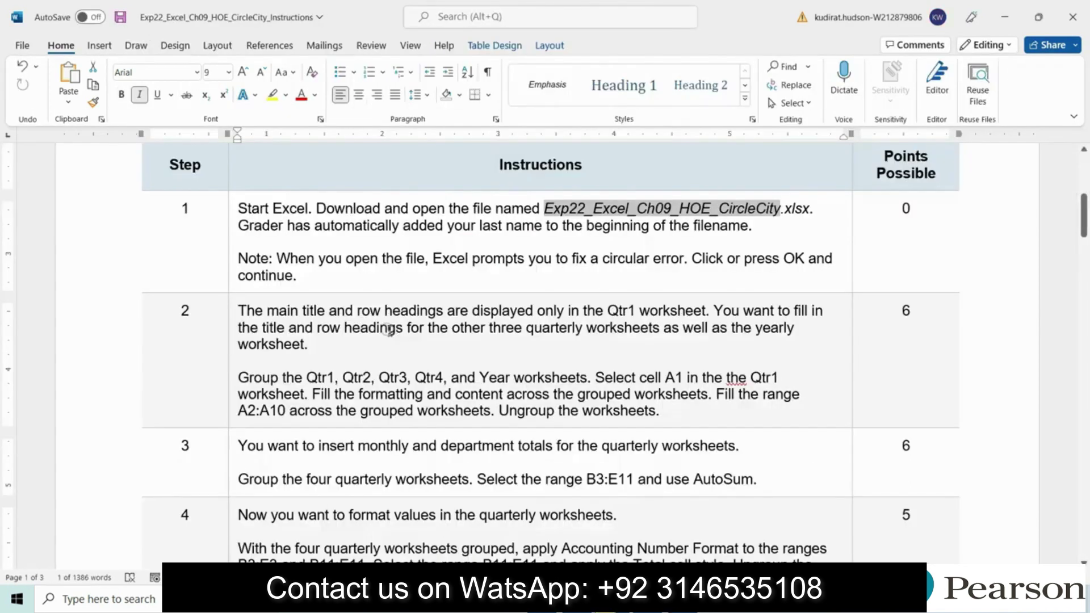
{"action": "left_click", "coordinate": [233, 372]}
{"action": "left_click_drag", "start_coordinate": [1086, 216], "coordinate": [1085, 226]}
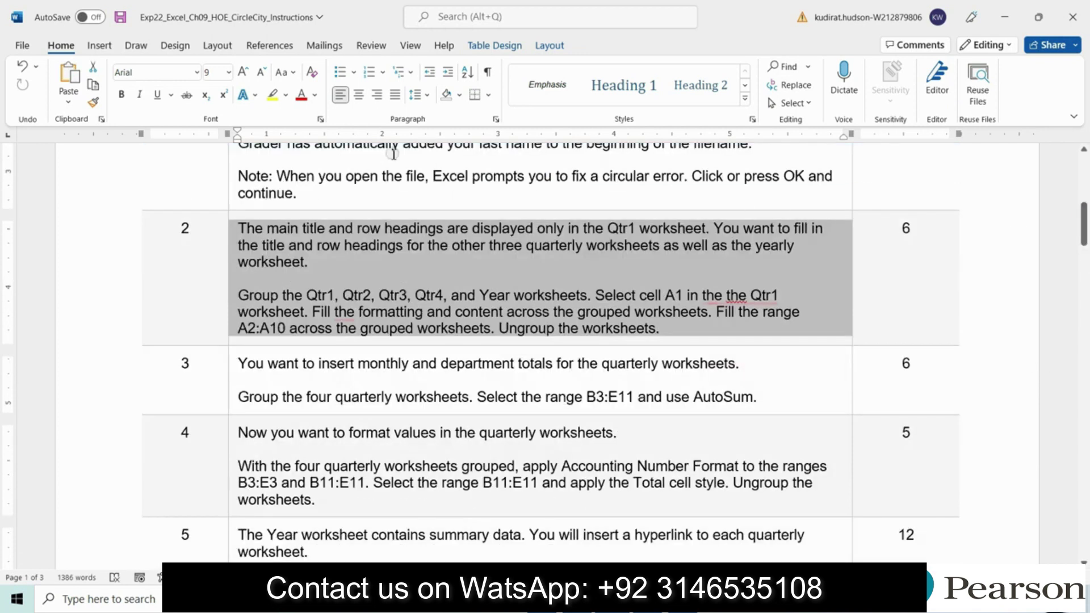
{"action": "left_click", "coordinate": [273, 95]}
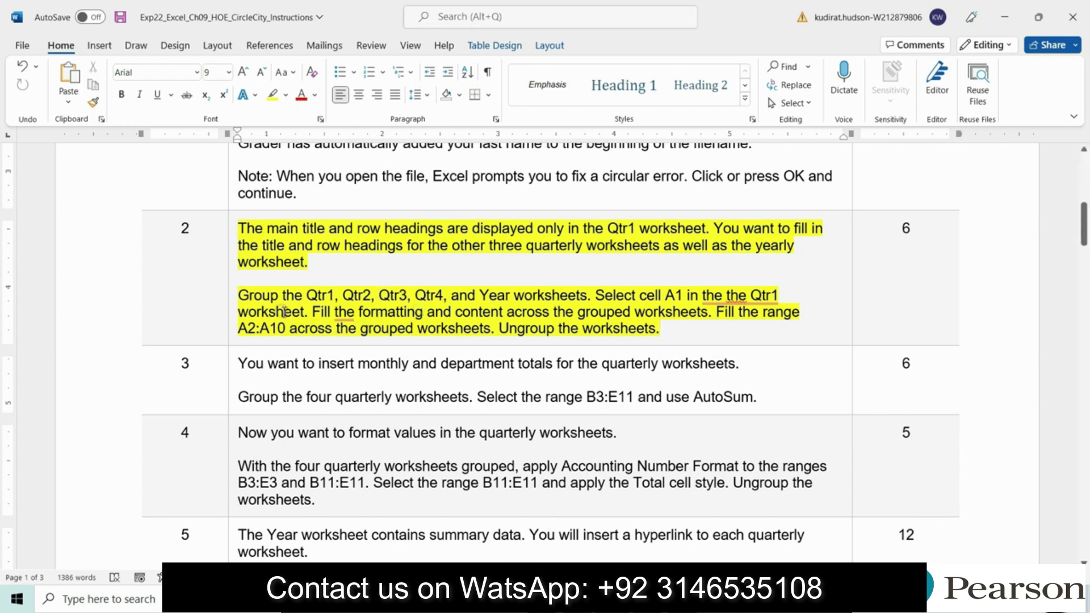
{"action": "left_click_drag", "start_coordinate": [243, 295], "coordinate": [714, 327]}
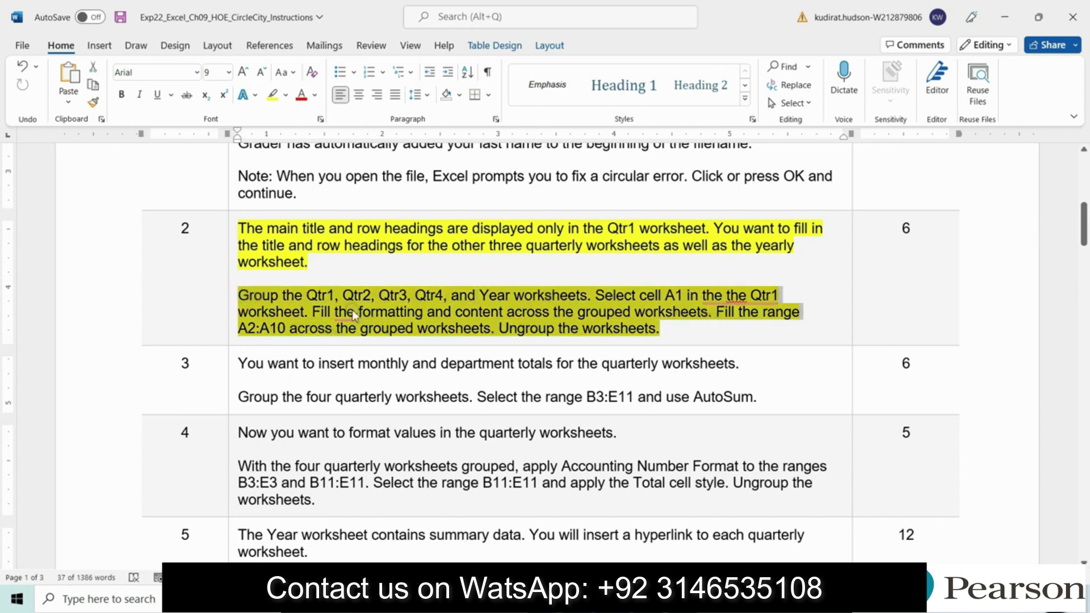
- Switch to Excel and look through the Qtr1, Qtr2, Qtr3 and Qtr4 worksheets
{"action": "left_click", "coordinate": [684, 599]}
{"action": "left_click", "coordinate": [73, 564]}
{"action": "left_click", "coordinate": [110, 559]}
{"action": "left_click", "coordinate": [144, 560]}
{"action": "left_click", "coordinate": [180, 560]}
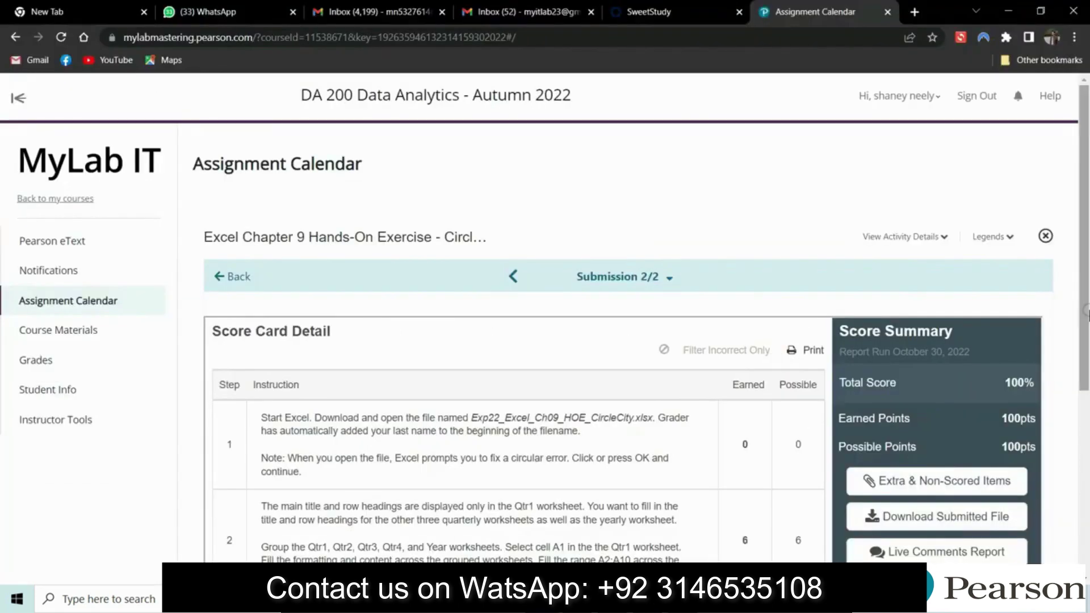
- Check the assignment title, step 1 file name, total score and earned points on the MyLab IT submission page in Chrome
{"action": "scroll", "coordinate": [292, 234], "scroll_direction": "down", "scroll_amount": 1}
{"action": "left_click_drag", "start_coordinate": [205, 194], "coordinate": [475, 196]}
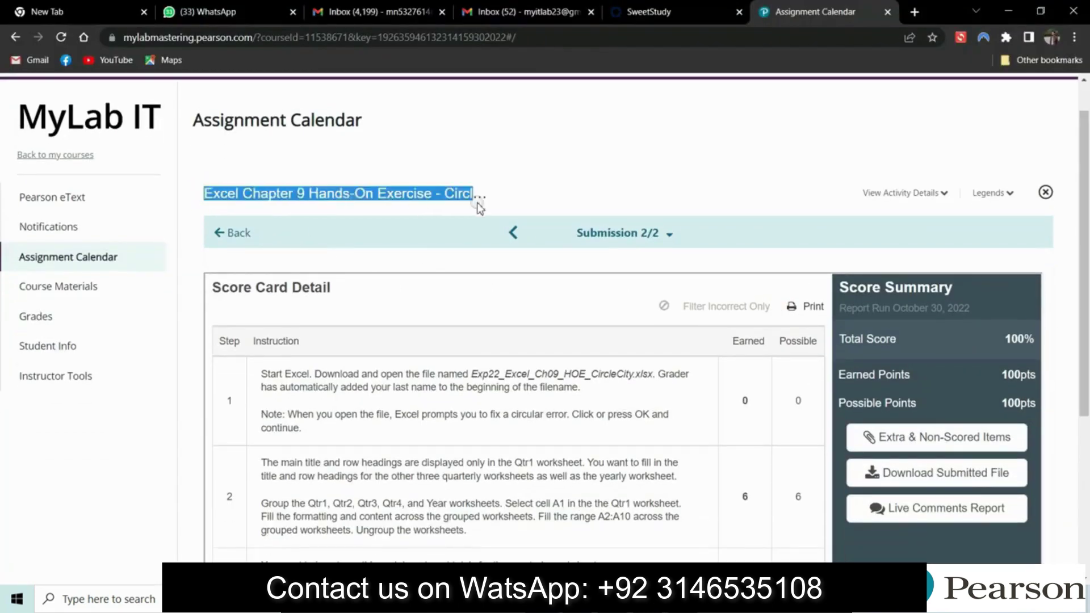
{"action": "left_click_drag", "start_coordinate": [471, 373], "coordinate": [694, 379]}
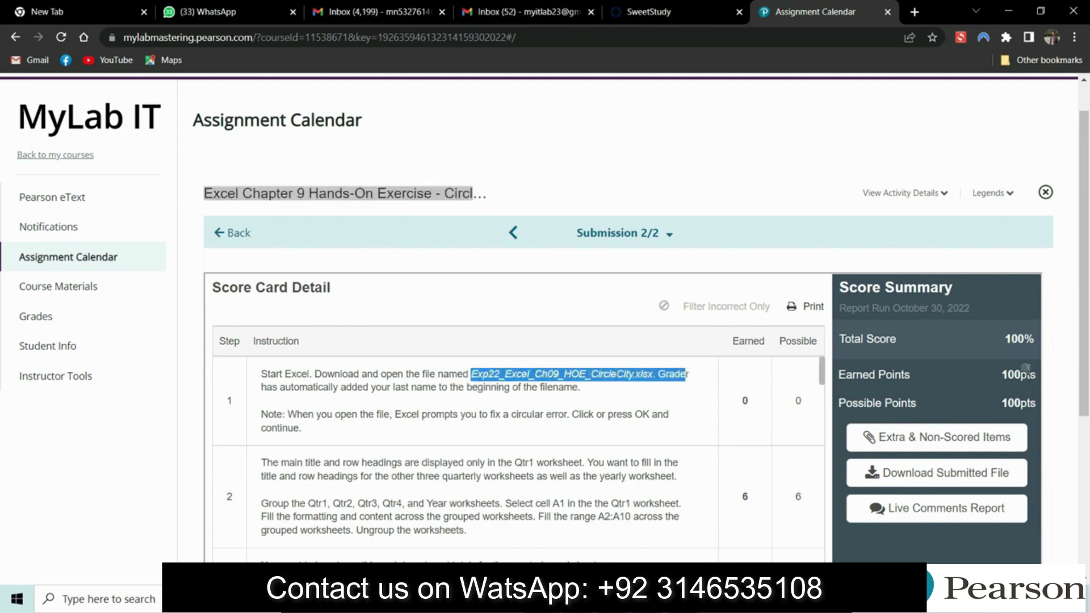
{"action": "left_click_drag", "start_coordinate": [1005, 340], "coordinate": [1044, 341]}
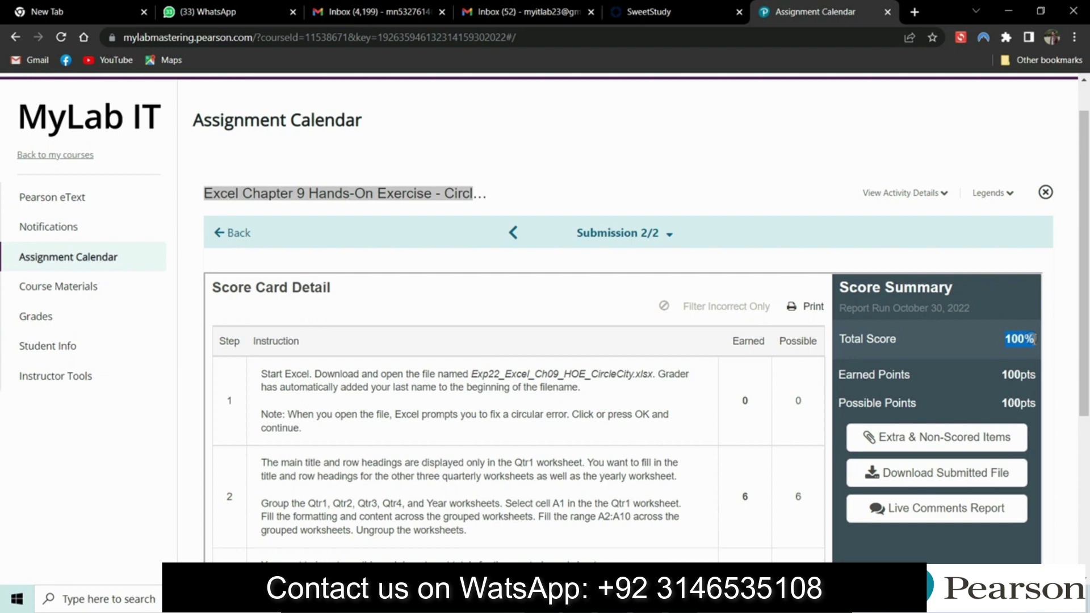
{"action": "triple_click", "coordinate": [1003, 373]}
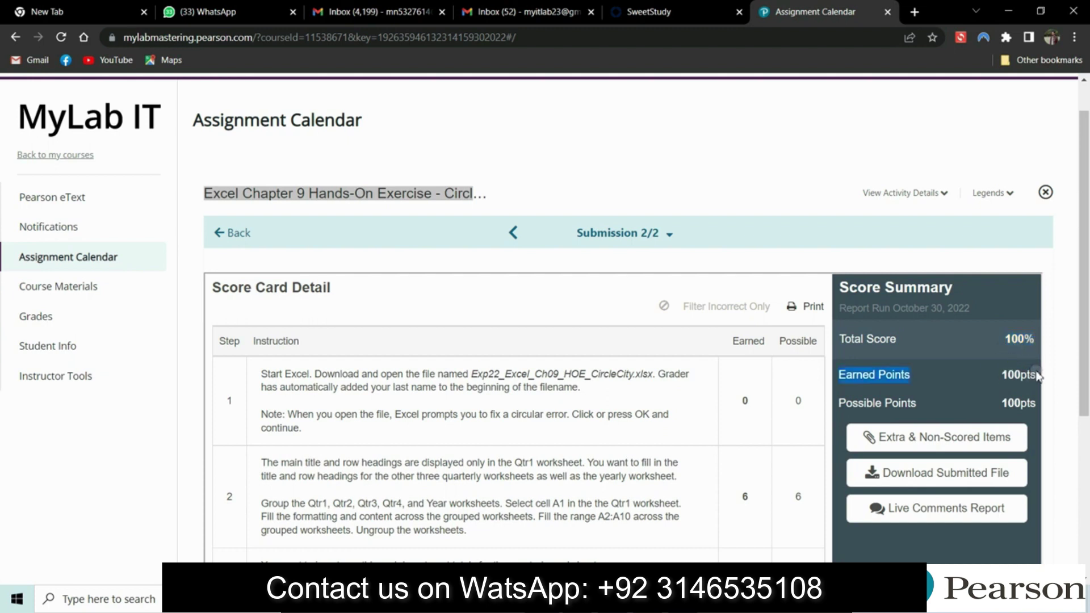
{"action": "left_click_drag", "start_coordinate": [1004, 373], "coordinate": [821, 477]}
- Review the rest of the Score Card Detail through step 22 and the GradeBook grade
{"action": "scroll", "coordinate": [1087, 385], "scroll_direction": "down", "scroll_amount": 2}
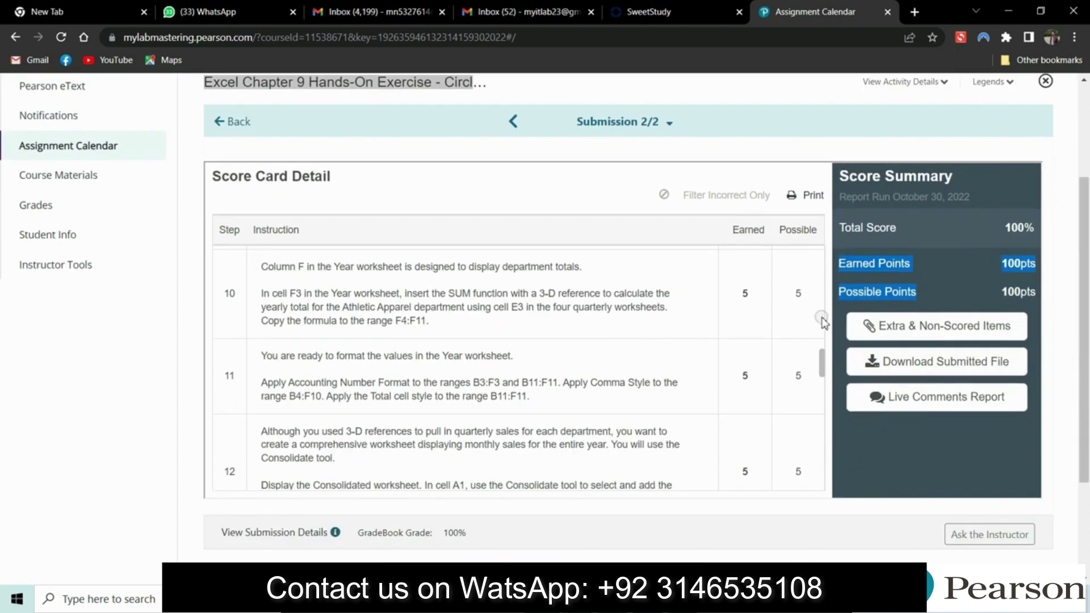
{"action": "left_click_drag", "start_coordinate": [822, 367], "coordinate": [828, 495]}
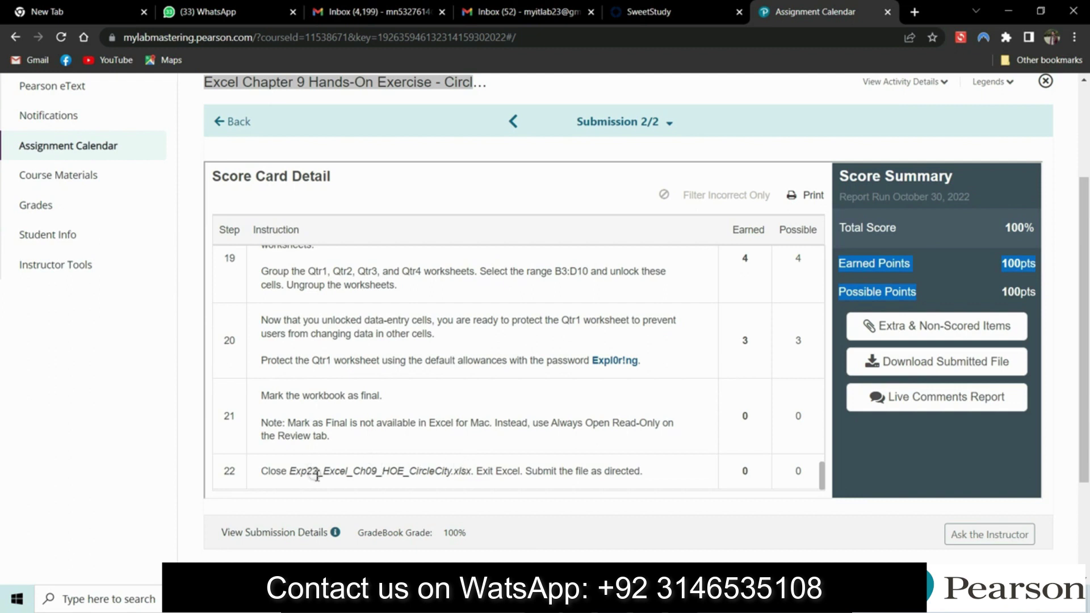
{"action": "left_click_drag", "start_coordinate": [290, 471], "coordinate": [543, 472]}
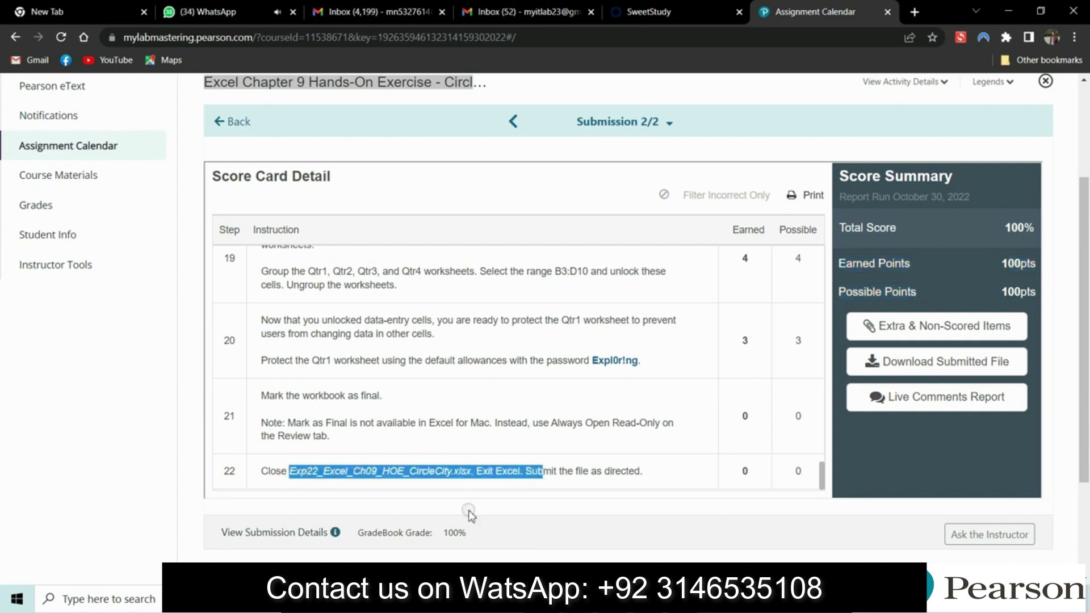
{"action": "left_click_drag", "start_coordinate": [465, 531], "coordinate": [444, 533]}
{"action": "left_click", "coordinate": [471, 535]}
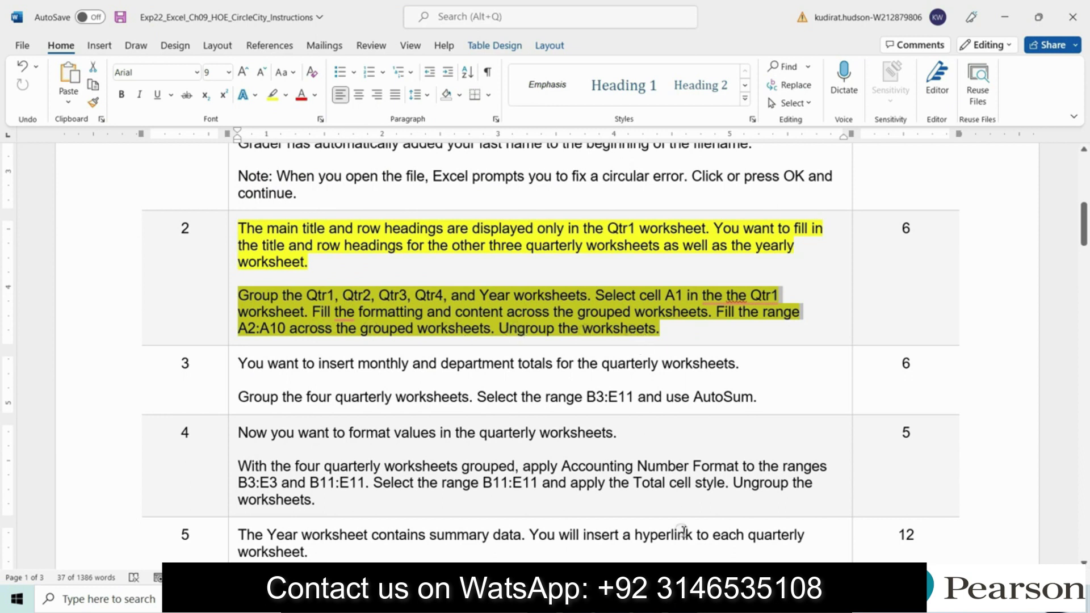
- Switch back to the starter workbook in Excel and group the Qtr1, Qtr2, Qtr3, Qtr4 and Year worksheets
{"action": "key", "text": "alt+Tab"}
{"action": "left_click", "coordinate": [76, 559]}
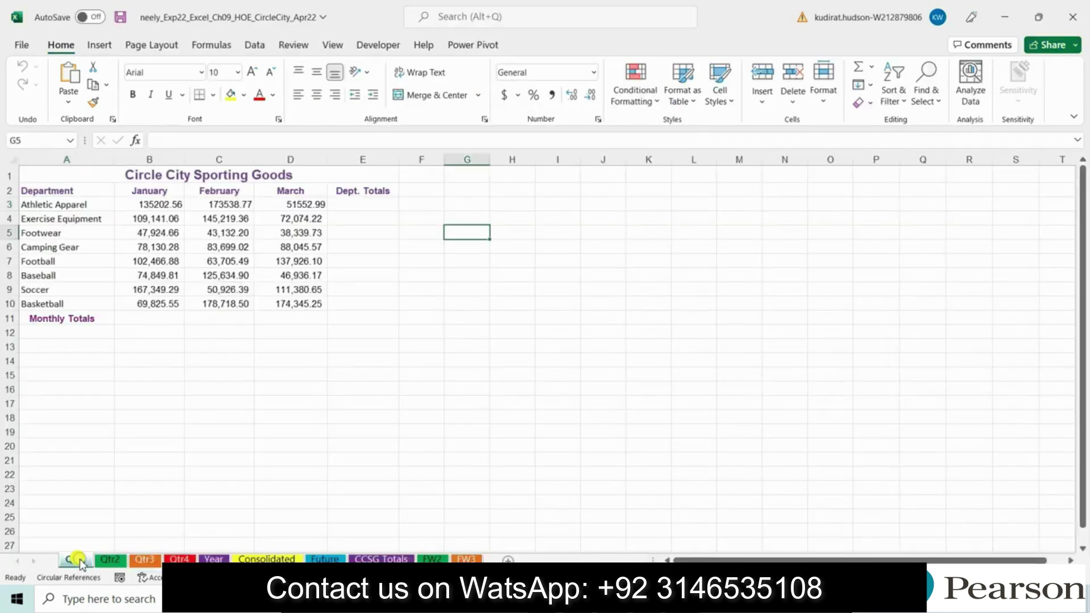
{"action": "left_click", "coordinate": [111, 559], "text": "ctrl"}
{"action": "left_click", "coordinate": [144, 559], "text": "ctrl"}
{"action": "left_click", "coordinate": [179, 559], "text": "ctrl"}
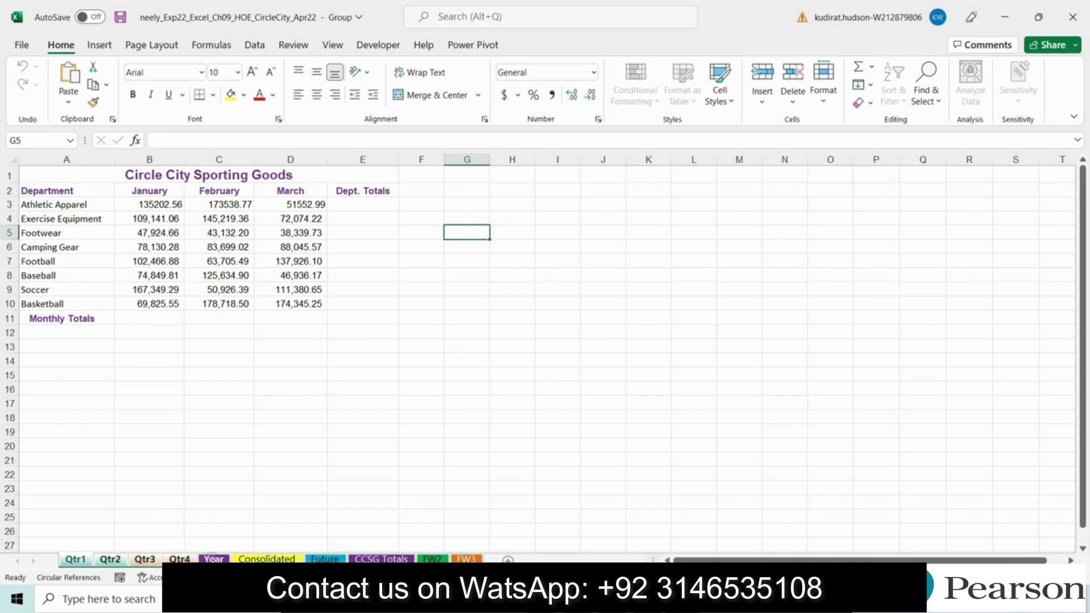
- Fill the title in cell A1 across the grouped worksheets with the All option, including contents and formats
{"action": "left_click", "coordinate": [68, 173]}
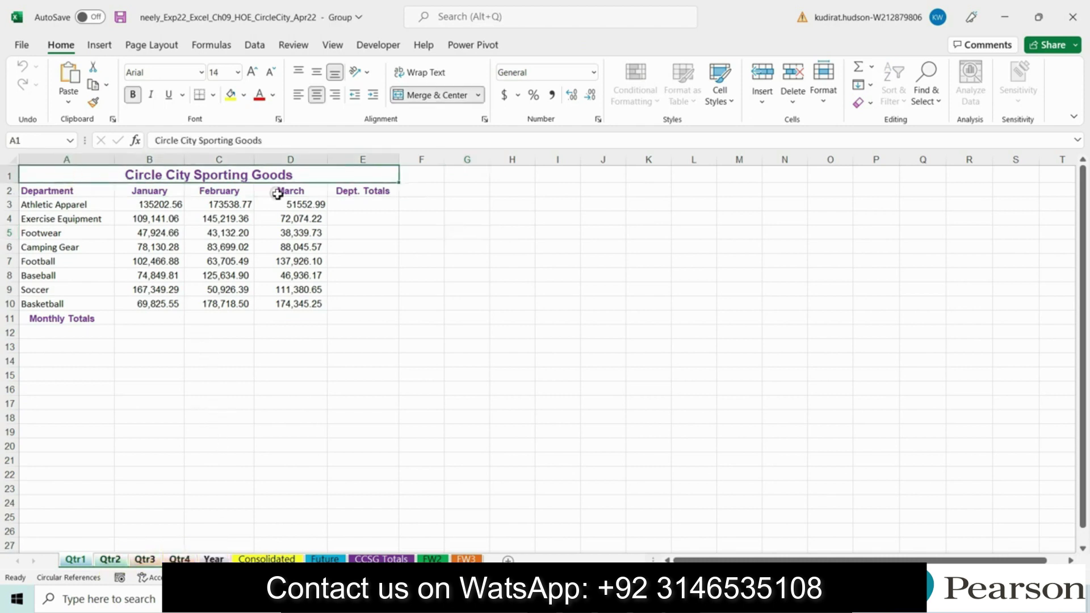
{"action": "left_click", "coordinate": [873, 86]}
{"action": "left_click", "coordinate": [919, 186]}
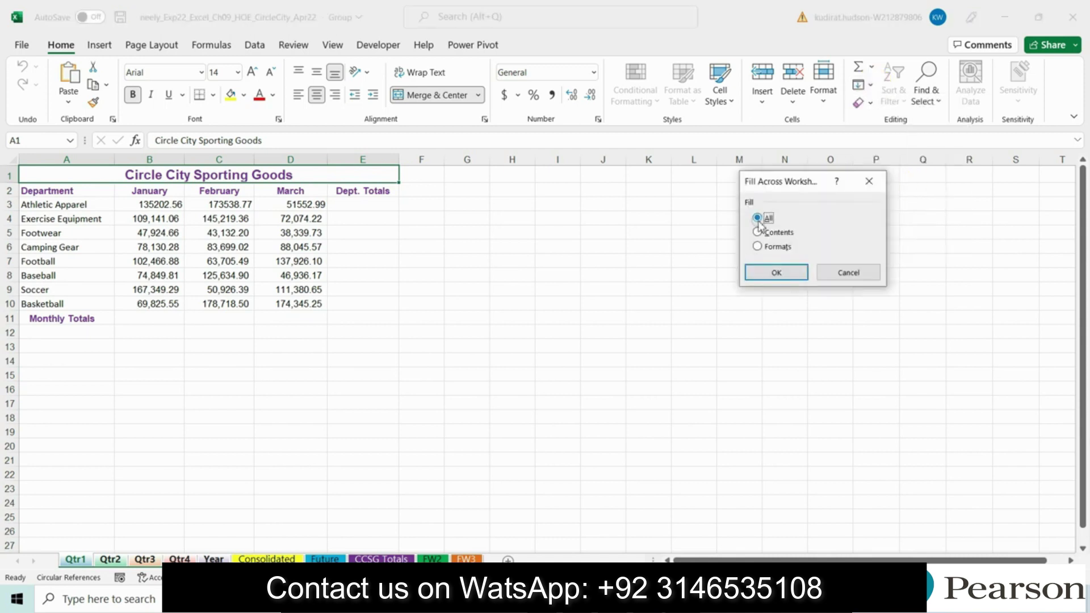
{"action": "left_click", "coordinate": [766, 274]}
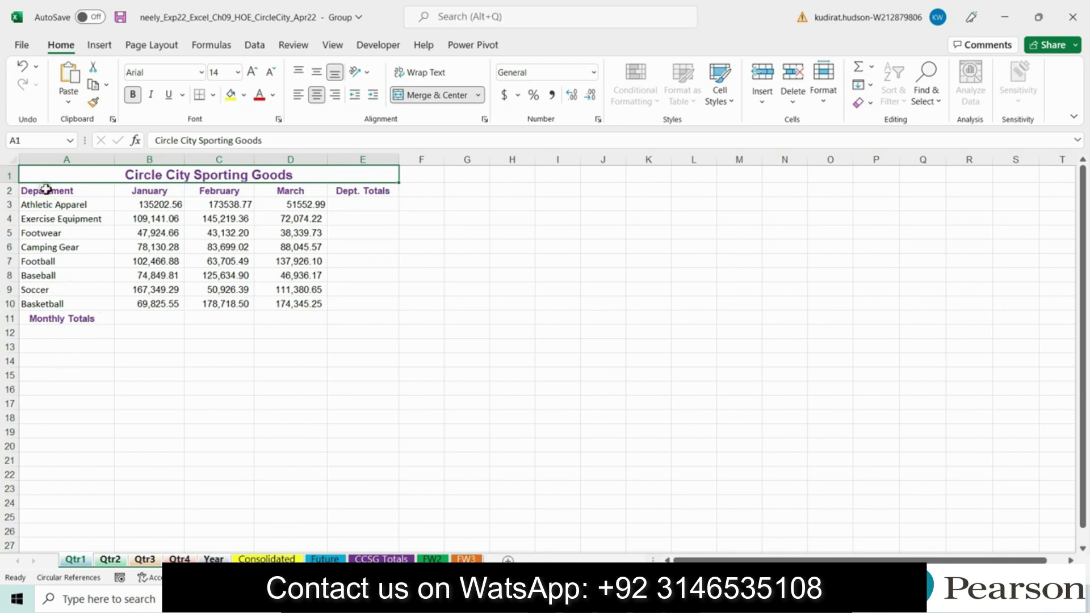
- Fill the row headings in range A2:A10 across the grouped Qtr1 through Year worksheets
{"action": "left_click_drag", "start_coordinate": [44, 192], "coordinate": [39, 304]}
{"action": "key", "text": "alt+Tab"}
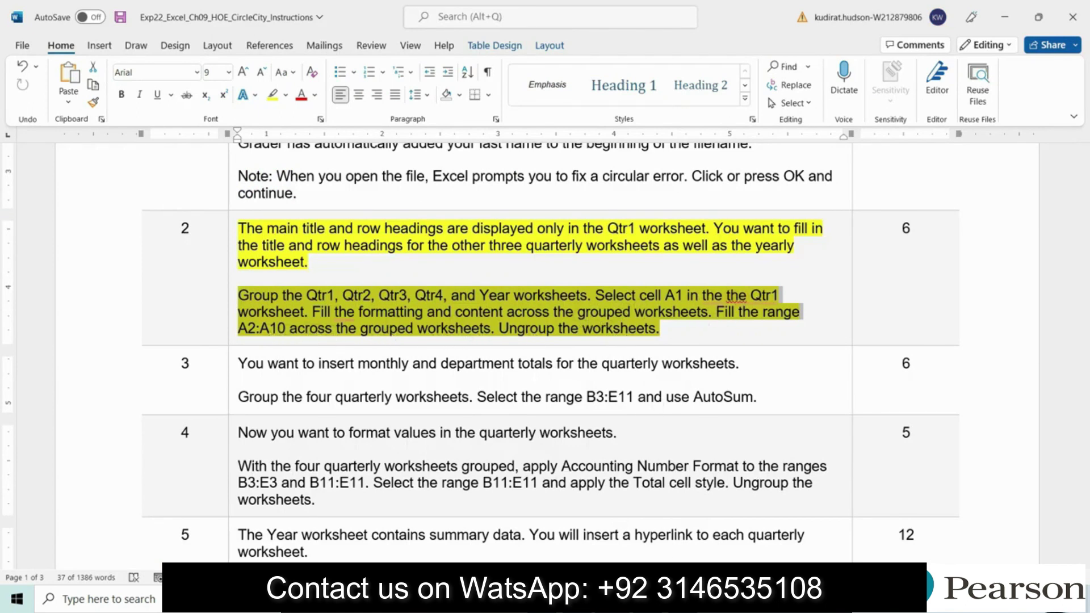
{"action": "key", "text": "alt+Tab"}
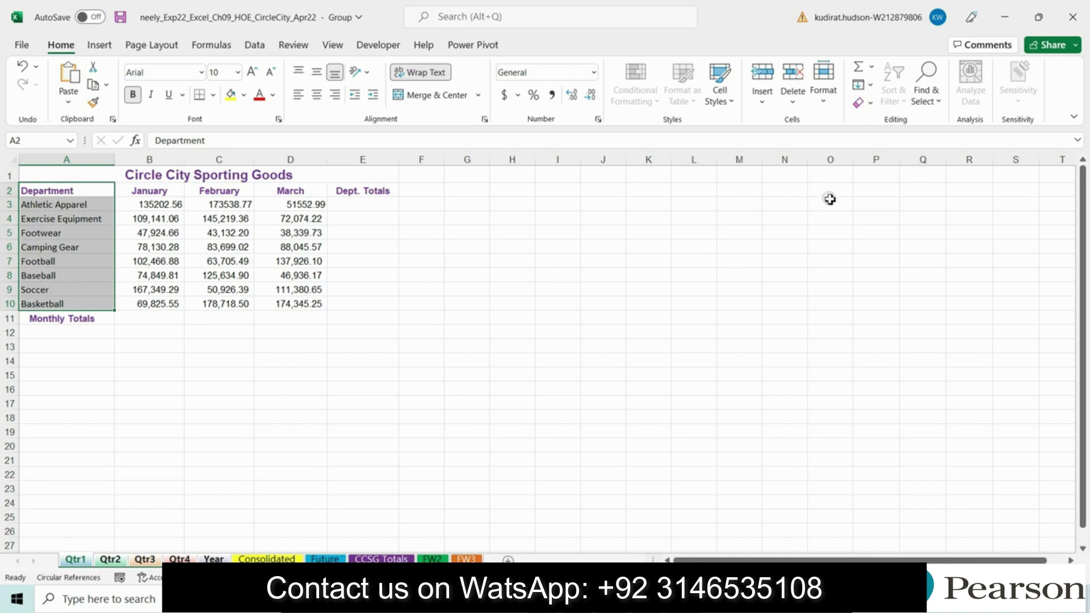
{"action": "left_click", "coordinate": [867, 84]}
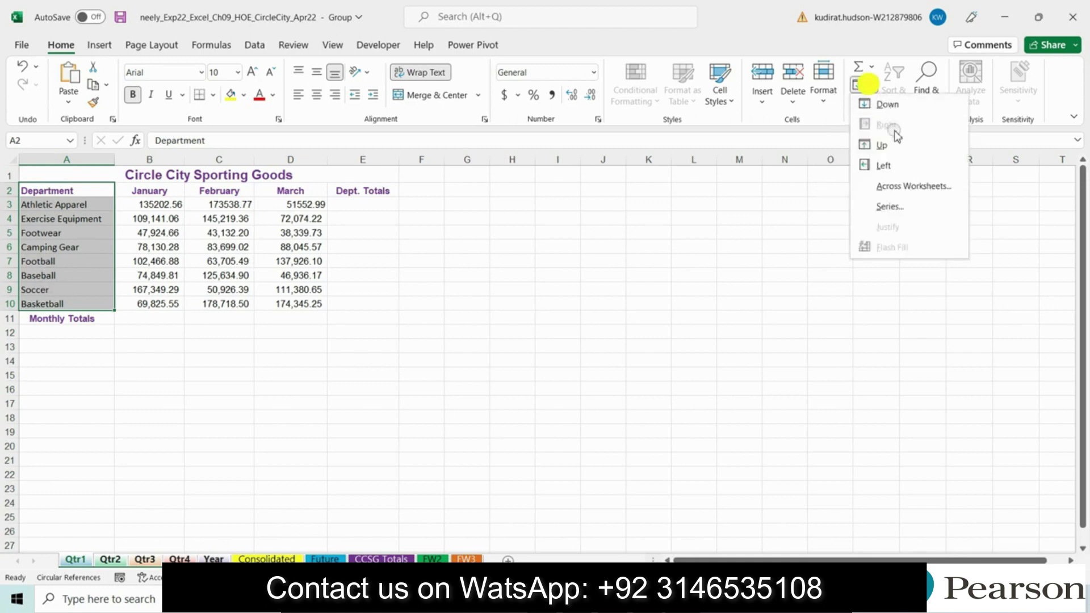
{"action": "left_click", "coordinate": [899, 187]}
{"action": "left_click", "coordinate": [772, 276]}
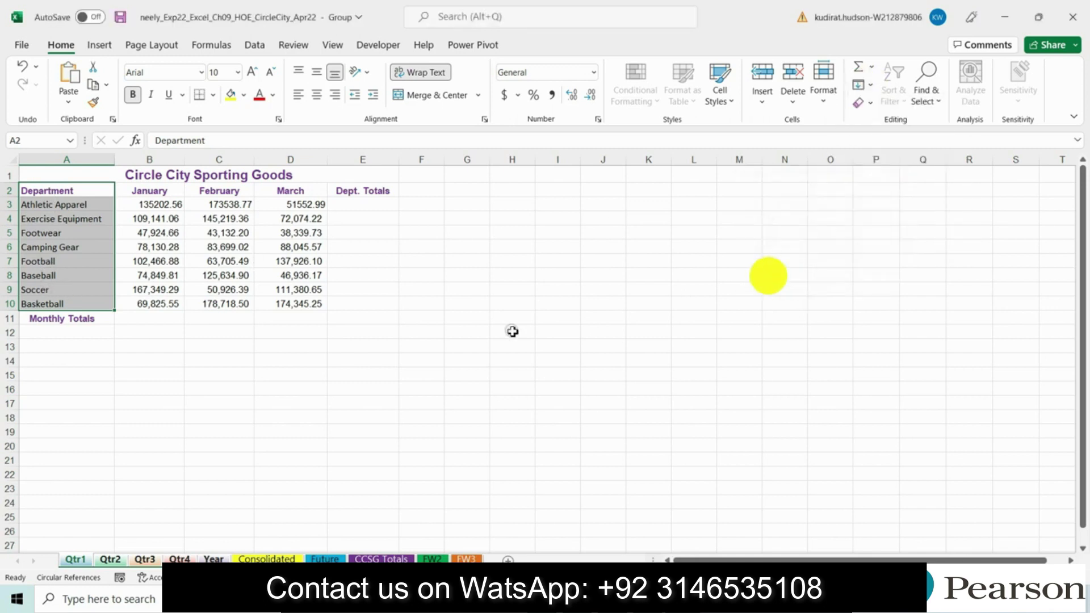
- Check the filled title and row headings on the Qtr2, Qtr3, Qtr4 and Year worksheets
{"action": "left_click", "coordinate": [111, 561]}
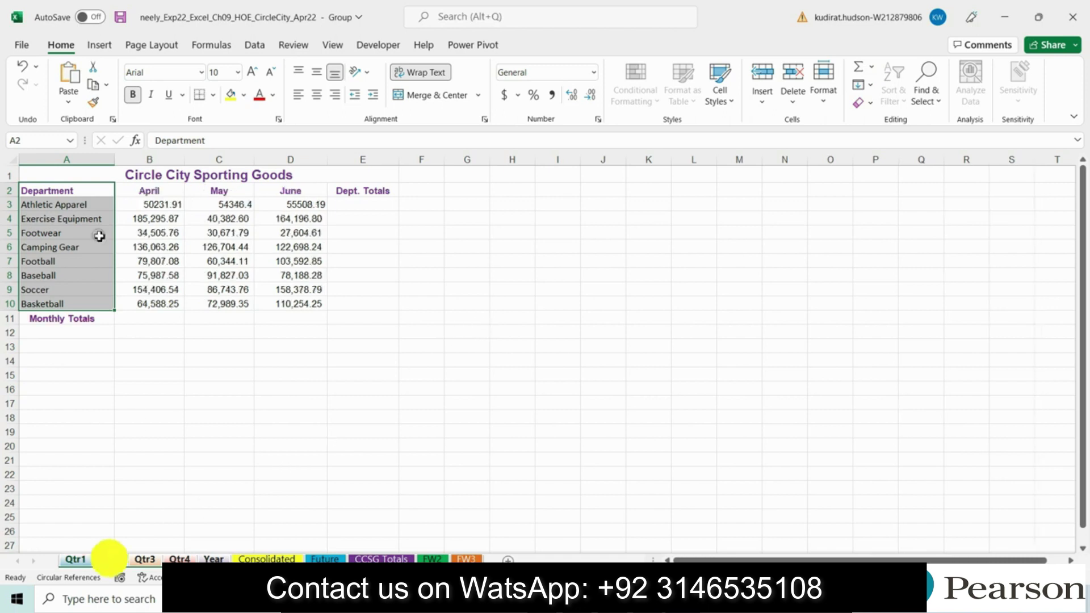
{"action": "left_click", "coordinate": [146, 560]}
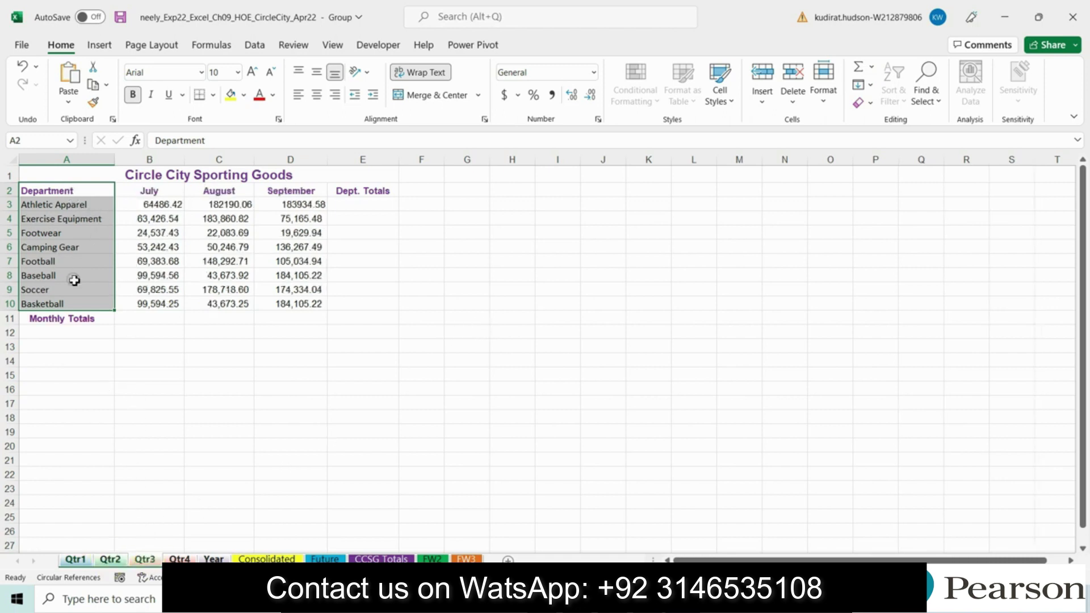
{"action": "left_click", "coordinate": [179, 560]}
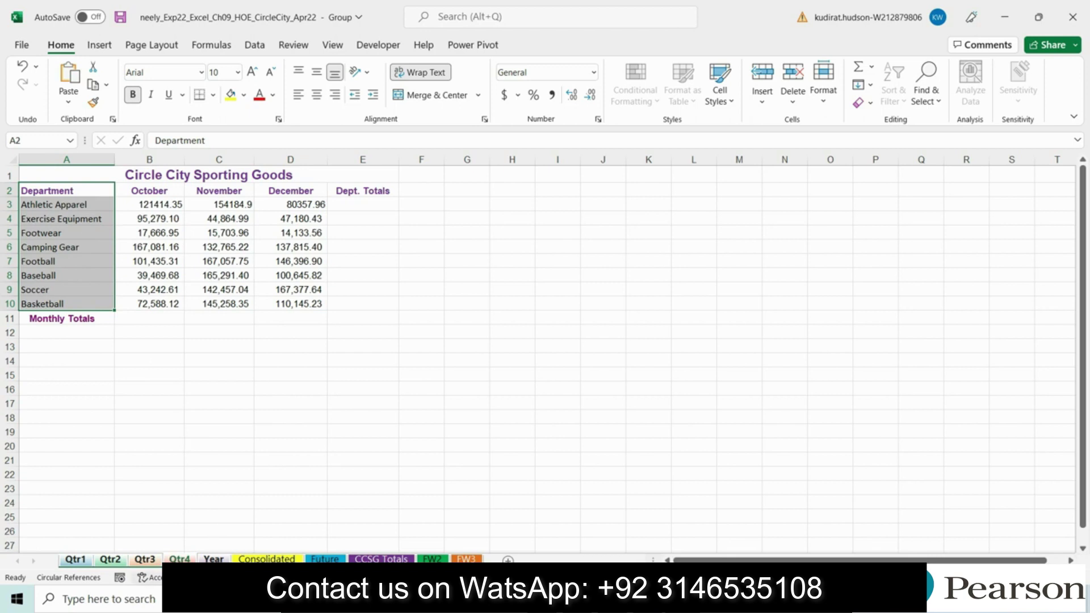
{"action": "left_click", "coordinate": [214, 560]}
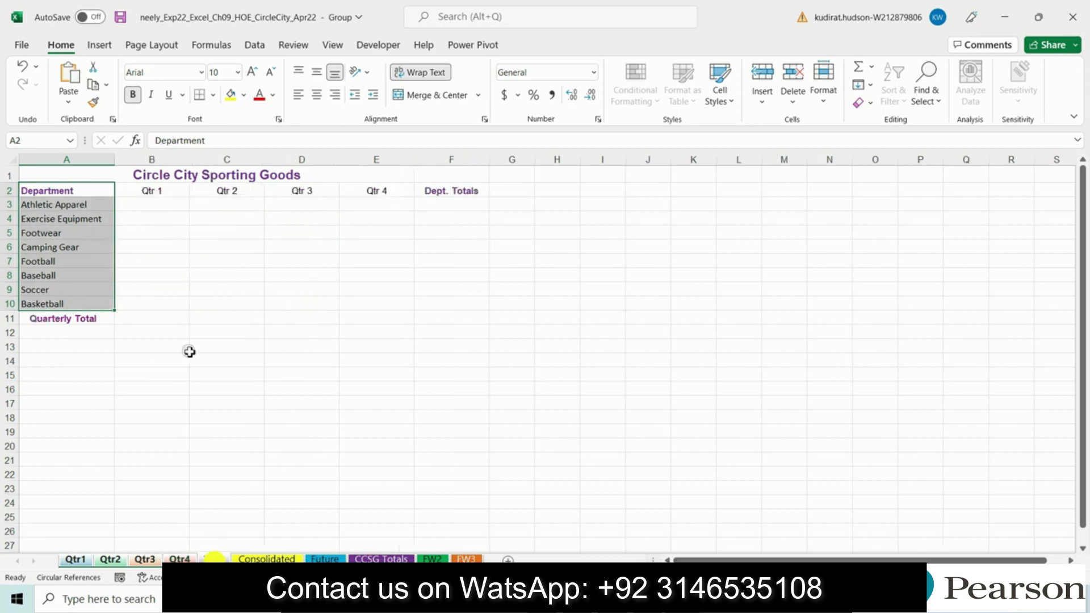
- Ungroup the worksheets and return to the Qtr1 worksheet
{"action": "left_click", "coordinate": [345, 247]}
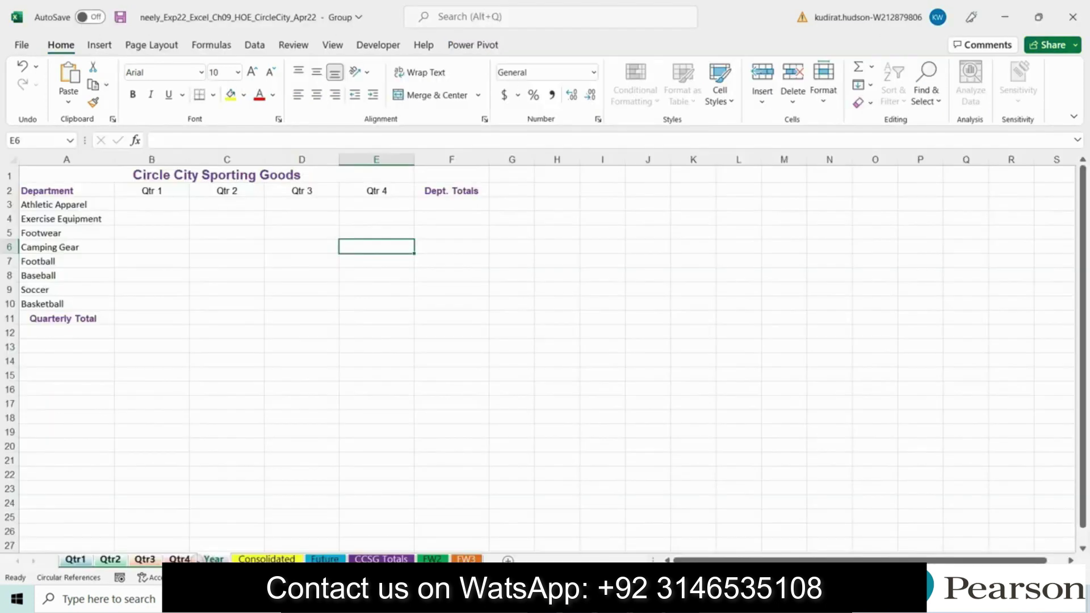
{"action": "right_click", "coordinate": [207, 559]}
{"action": "left_click", "coordinate": [258, 549]}
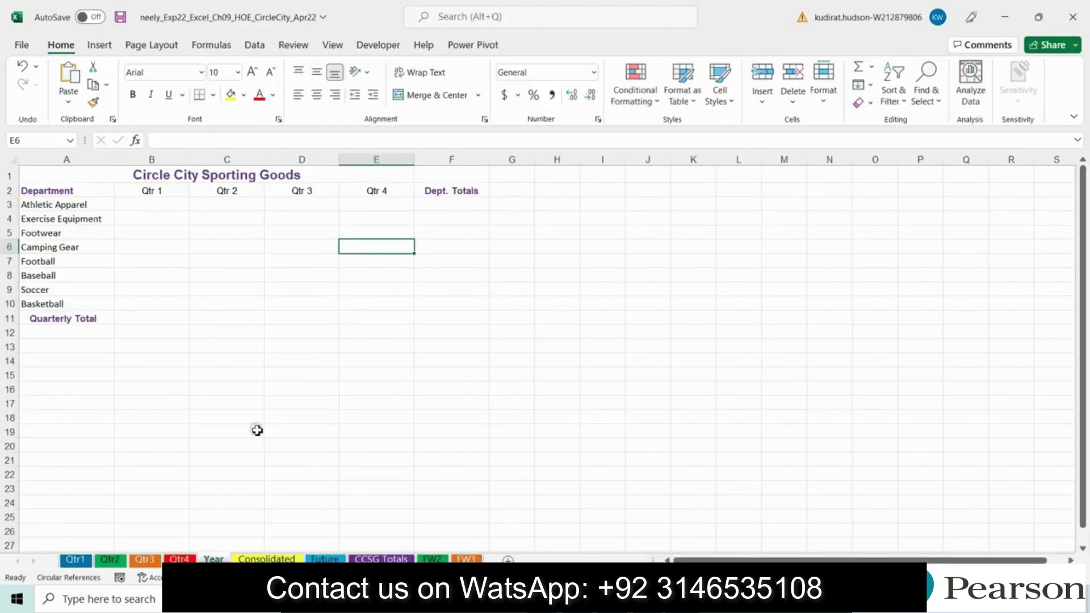
{"action": "left_click", "coordinate": [75, 558]}
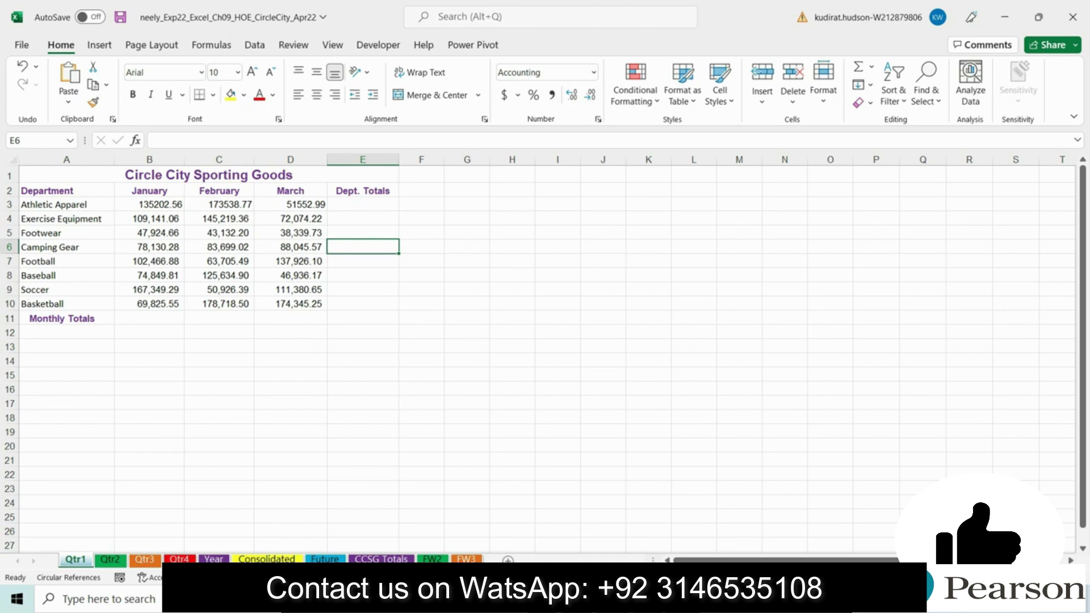
- Switch to the Word instructions, remove the highlighting from step 2 and highlight step 3 in yellow
{"action": "left_click", "coordinate": [483, 599]}
{"action": "left_click", "coordinate": [234, 336]}
{"action": "left_click", "coordinate": [310, 312]}
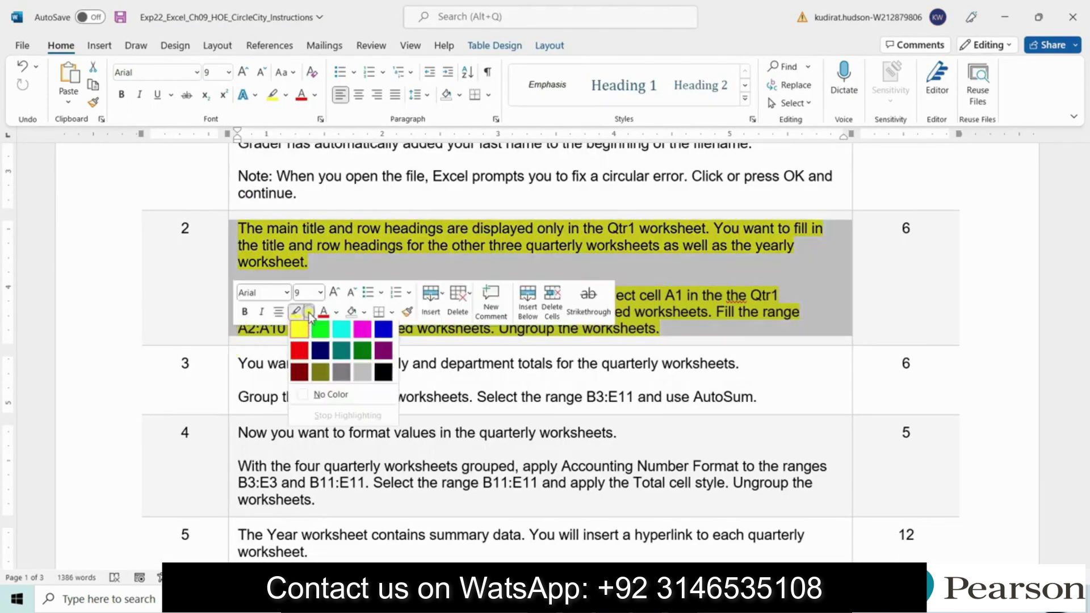
{"action": "left_click", "coordinate": [304, 394]}
{"action": "left_click", "coordinate": [233, 401]}
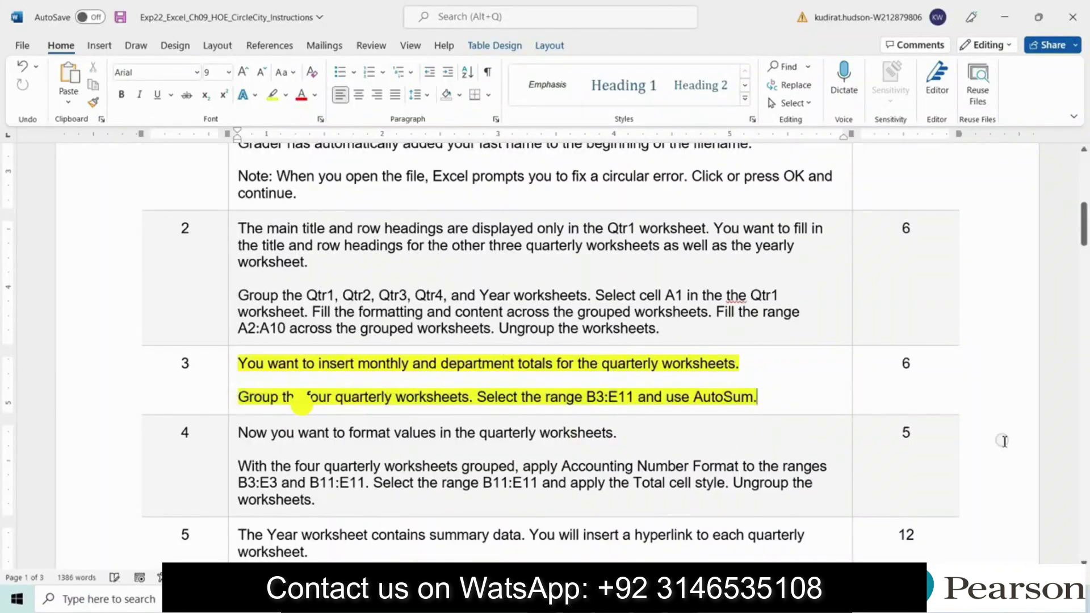
{"action": "scroll", "coordinate": [1062, 558], "scroll_direction": "down", "scroll_amount": 2}
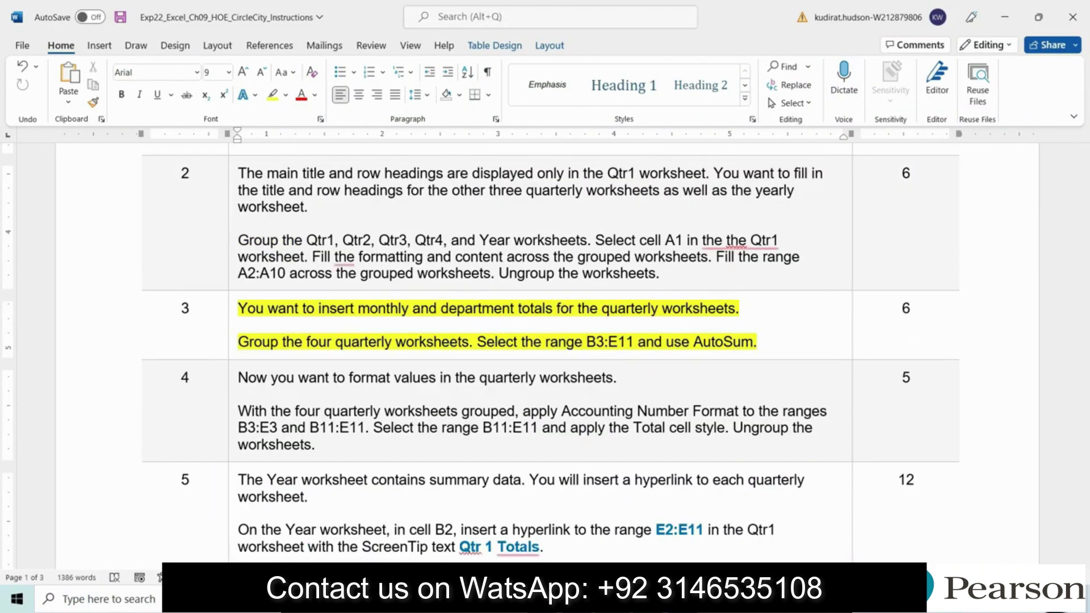
{"action": "scroll", "coordinate": [834, 481], "scroll_direction": "up", "scroll_amount": 2, "text": "ctrl"}
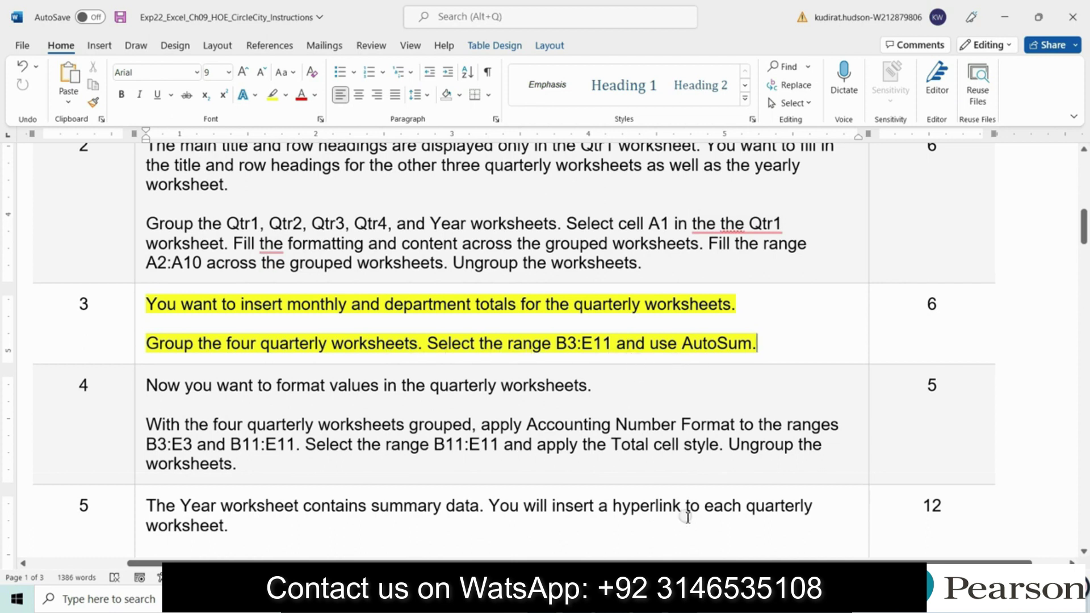
- Switch to the Excel workbook, group the Qtr1 to Qtr4 worksheets and insert AutoSum totals in the range B3:E11
{"action": "key", "text": "alt+Tab"}
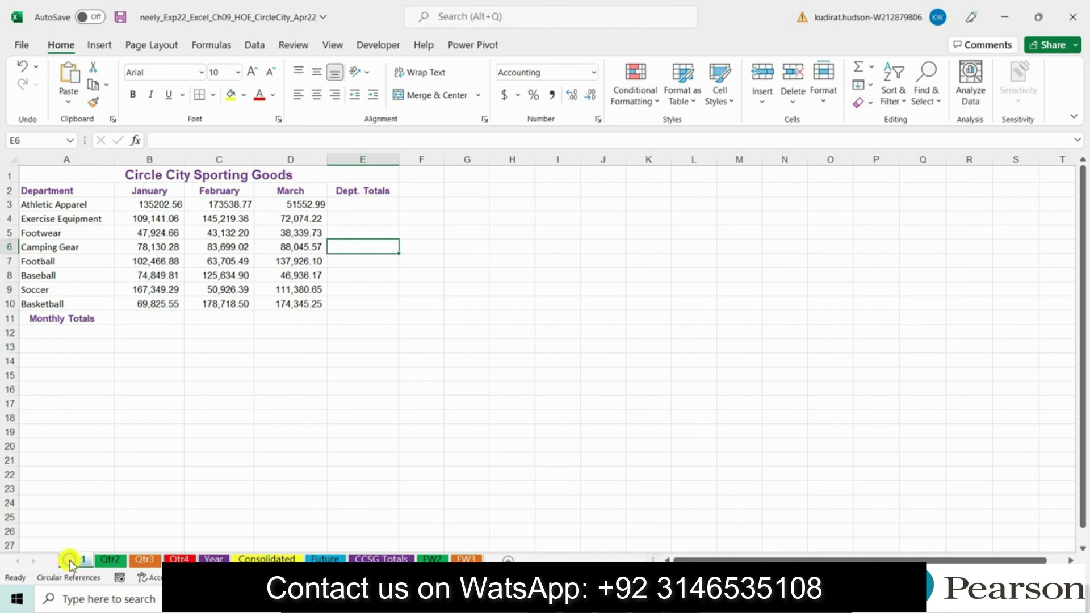
{"action": "left_click", "coordinate": [110, 559], "text": "ctrl"}
{"action": "left_click", "coordinate": [145, 559], "text": "ctrl"}
{"action": "left_click", "coordinate": [180, 559], "text": "ctrl"}
{"action": "left_click_drag", "start_coordinate": [149, 205], "coordinate": [372, 321]}
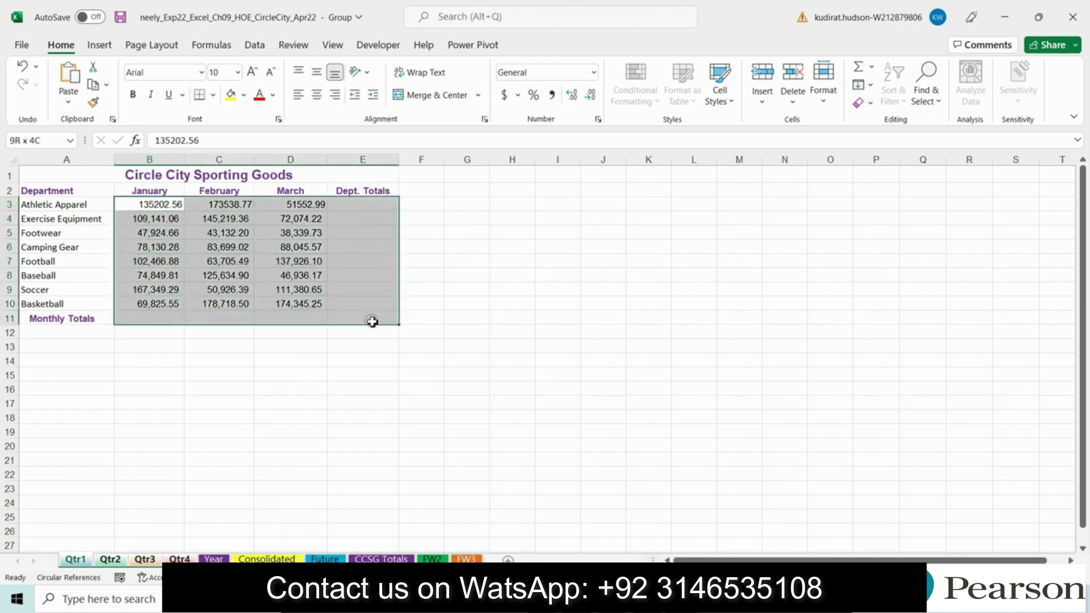
{"action": "left_click", "coordinate": [860, 71]}
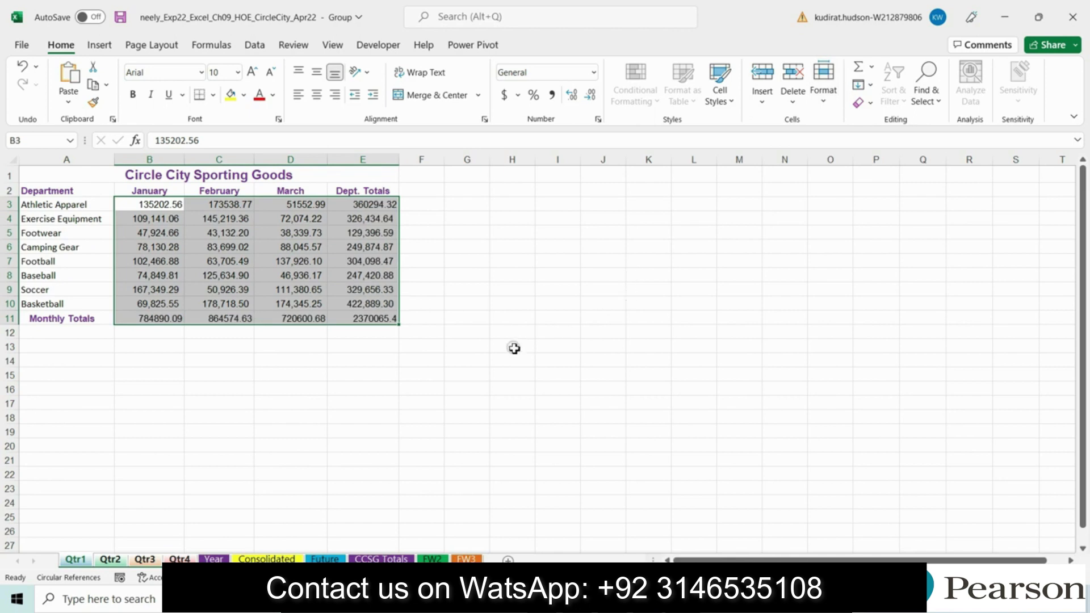
{"action": "left_click", "coordinate": [372, 320]}
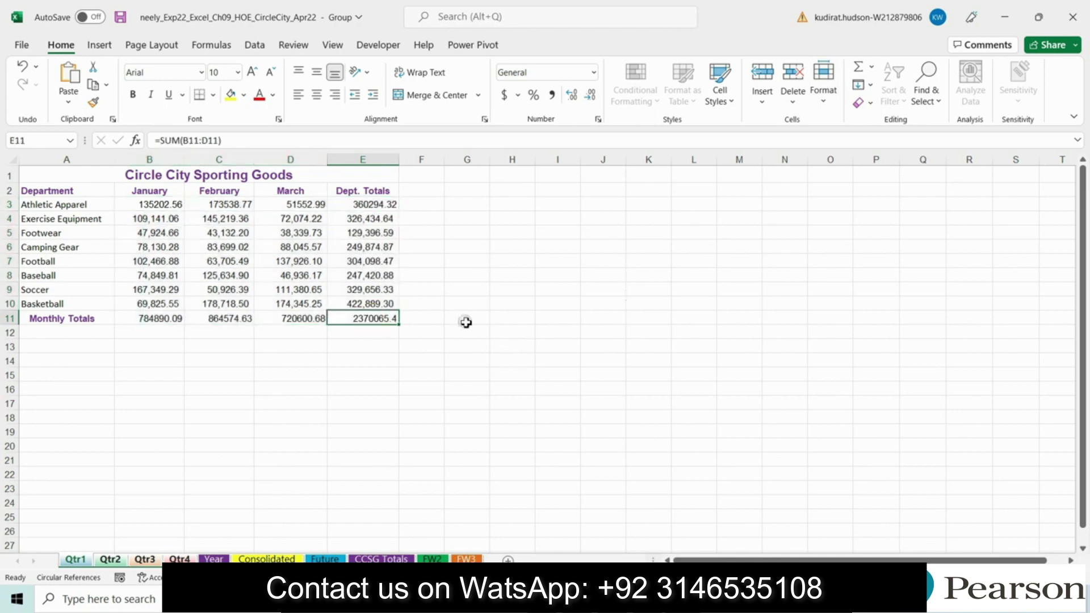
- Switch to the Word instructions, clear the highlighting from step 3 and highlight step 4 in yellow
{"action": "left_click", "coordinate": [619, 599]}
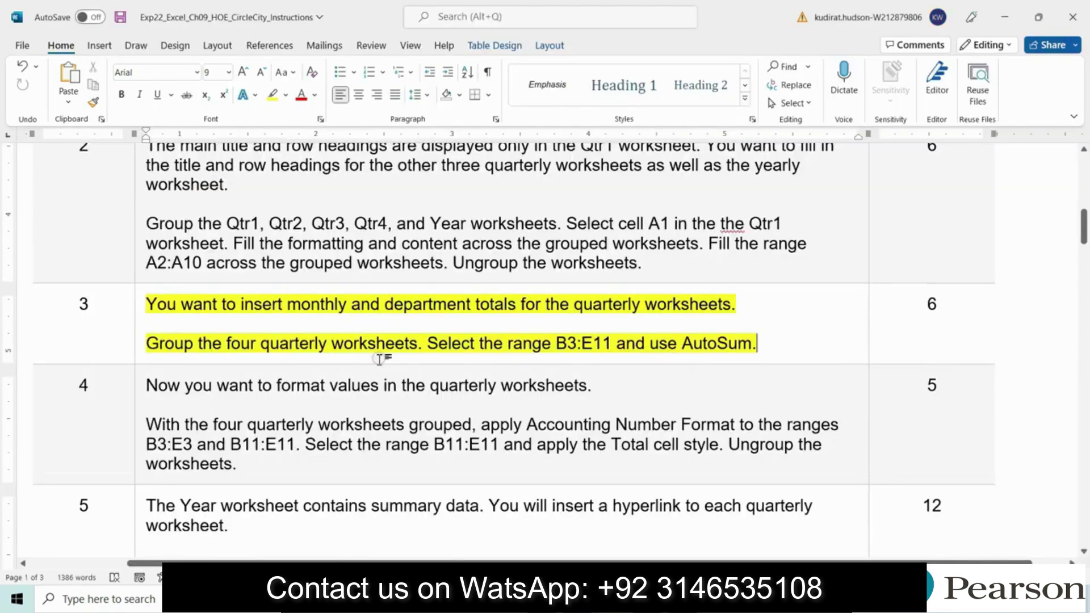
{"action": "left_click", "coordinate": [143, 362]}
{"action": "left_click", "coordinate": [218, 339]}
{"action": "left_click", "coordinate": [207, 422]}
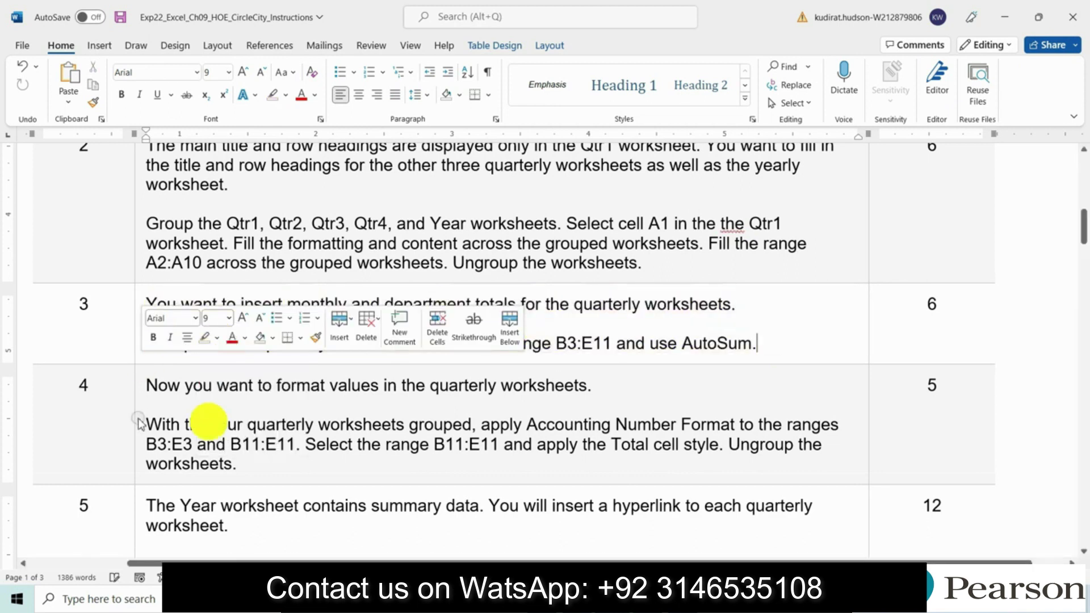
{"action": "left_click", "coordinate": [141, 420]}
{"action": "left_click", "coordinate": [212, 396]}
{"action": "left_click", "coordinate": [199, 415]}
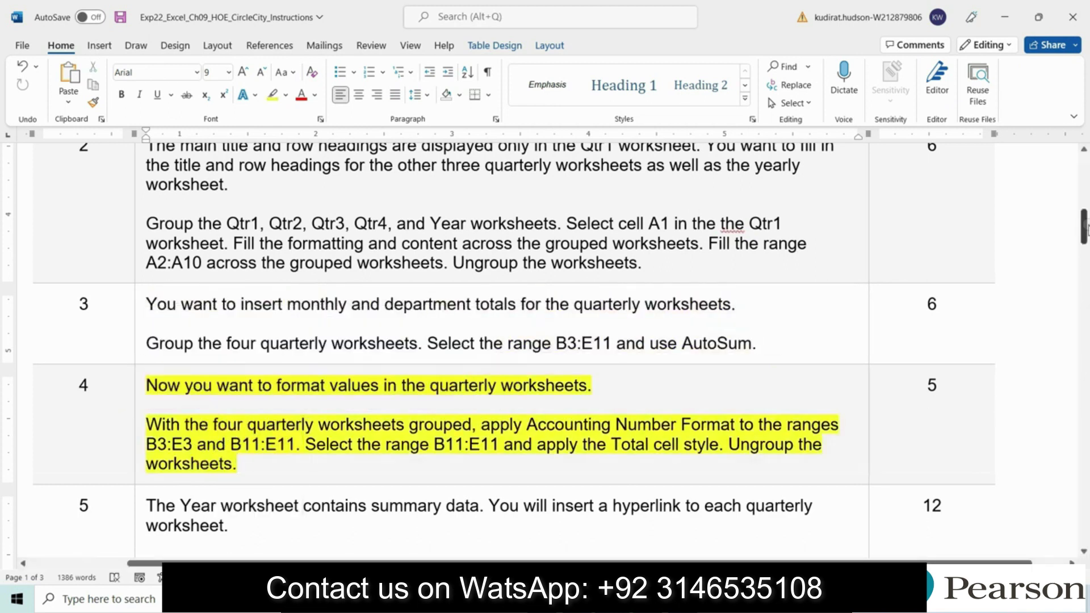
- Read the first part of step 4, then in Excel apply the Accounting number format to B3:E3 and B11:E11 on the grouped quarterly worksheets
{"action": "scroll", "coordinate": [278, 237], "scroll_direction": "down", "scroll_amount": 4}
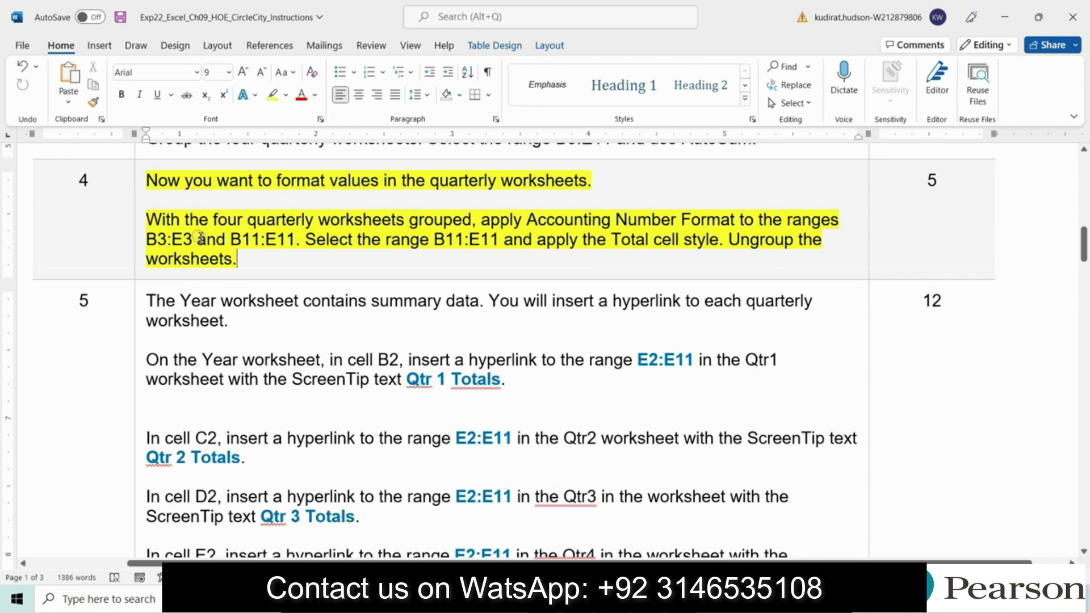
{"action": "left_click_drag", "start_coordinate": [151, 220], "coordinate": [220, 243]}
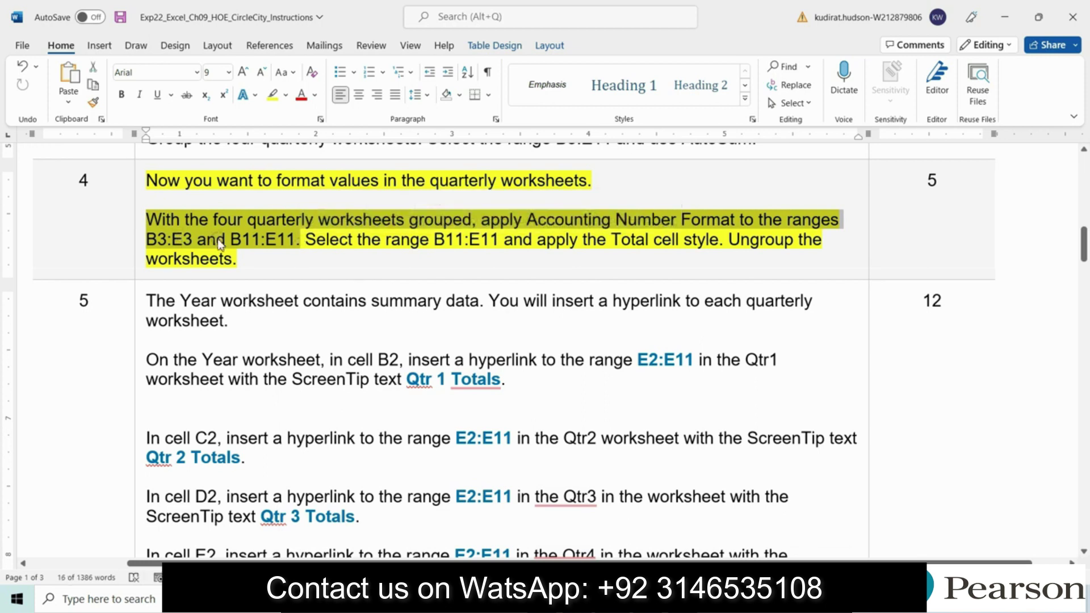
{"action": "key", "text": "alt+Tab"}
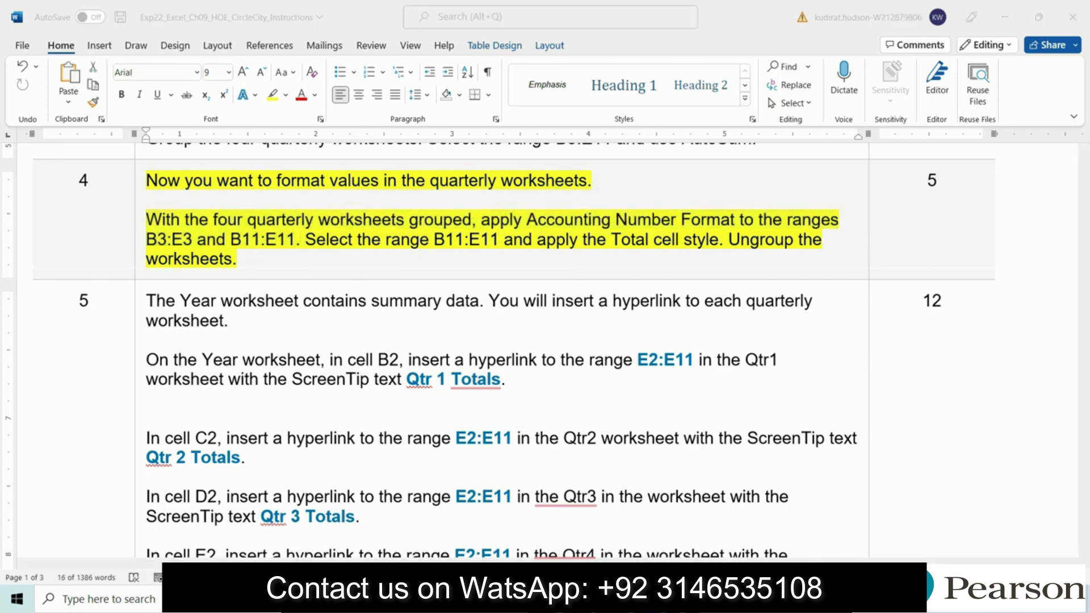
{"action": "left_click", "coordinate": [152, 204]}
{"action": "left_click_drag", "start_coordinate": [145, 207], "coordinate": [376, 206]}
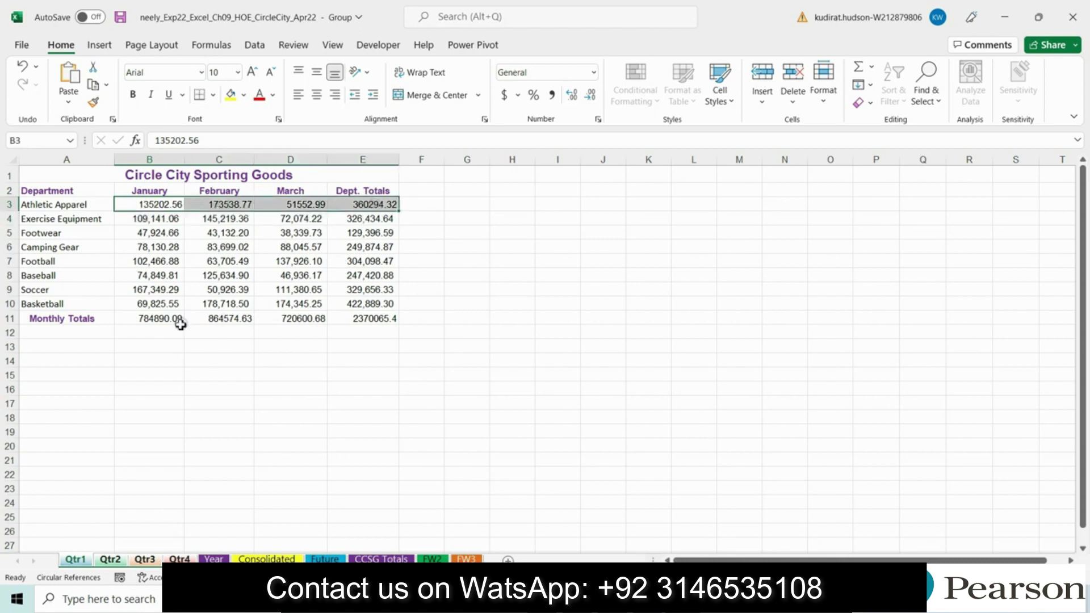
{"action": "left_click_drag", "start_coordinate": [159, 327], "coordinate": [379, 323]}
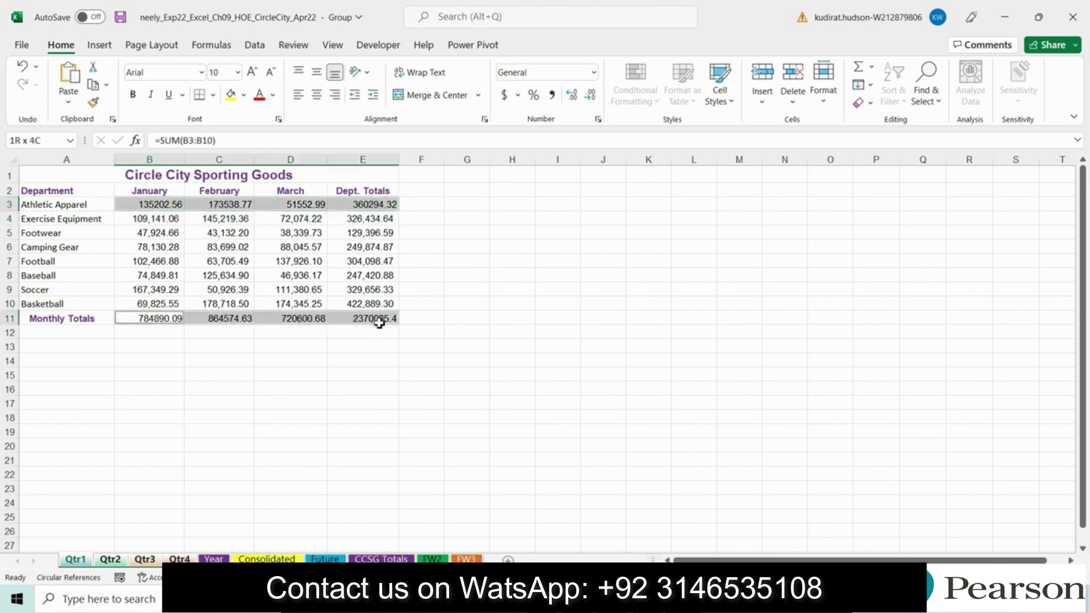
{"action": "left_click", "coordinate": [593, 72]}
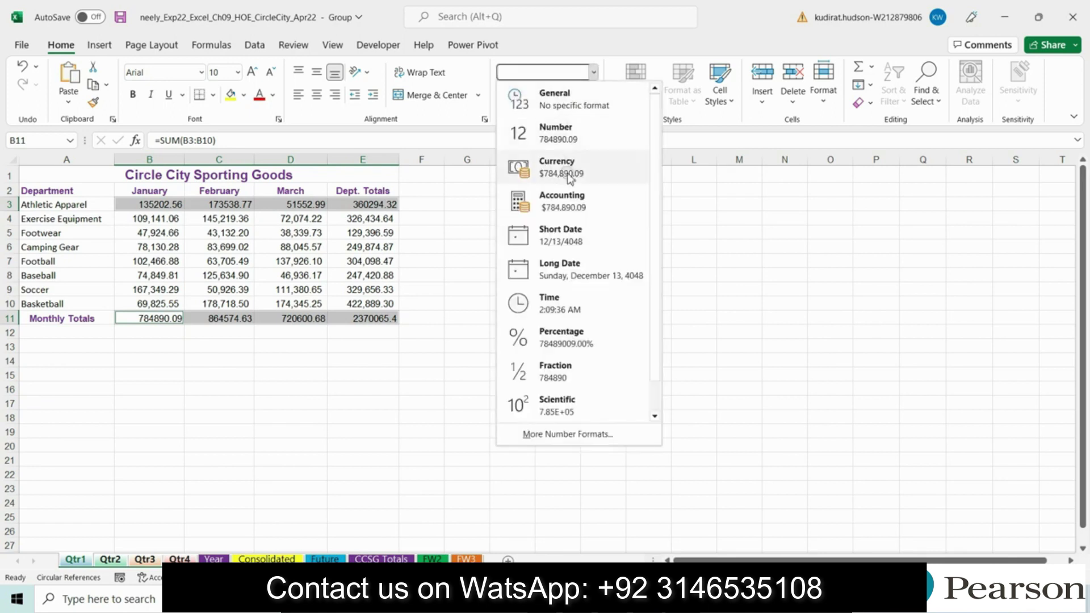
{"action": "left_click", "coordinate": [561, 202]}
{"action": "left_click", "coordinate": [513, 329]}
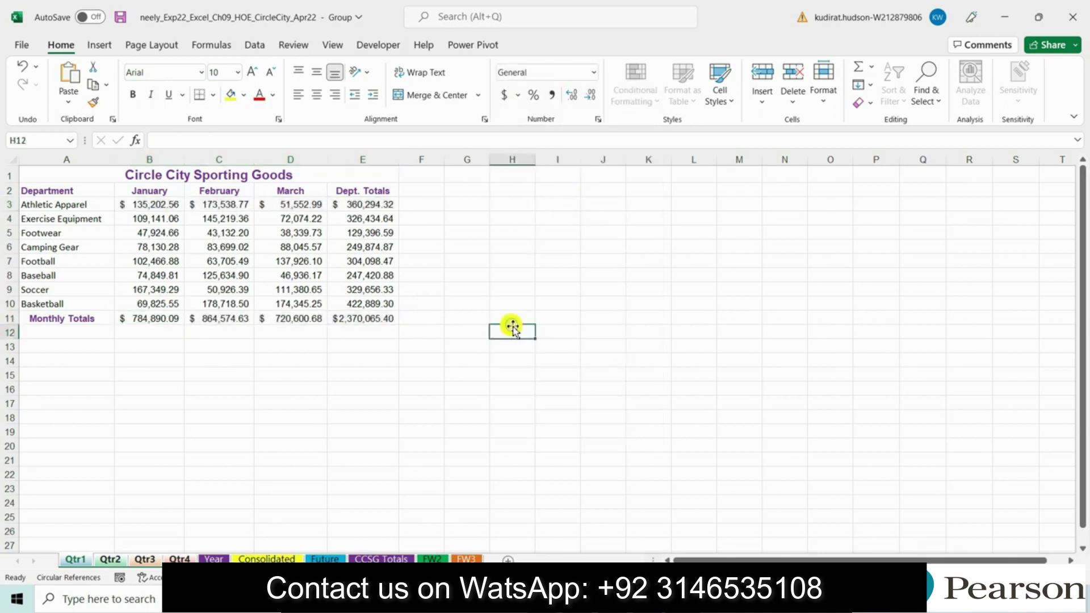
- Read the rest of step 4 in Word and apply the Total cell style to B11:E11 in the grouped Excel worksheets
{"action": "key", "text": "alt+Tab"}
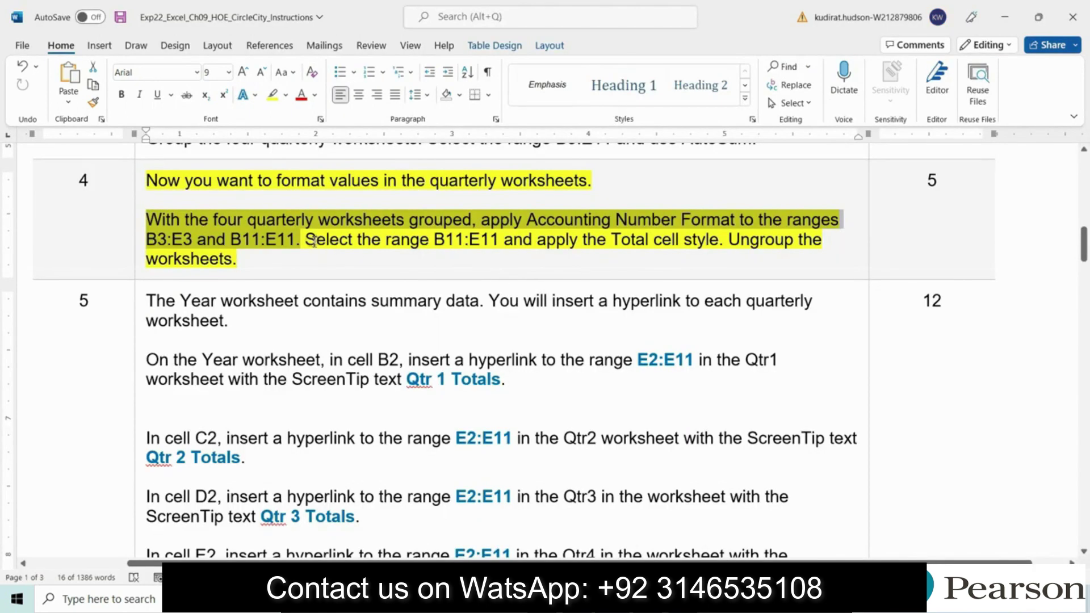
{"action": "left_click_drag", "start_coordinate": [311, 239], "coordinate": [238, 260]}
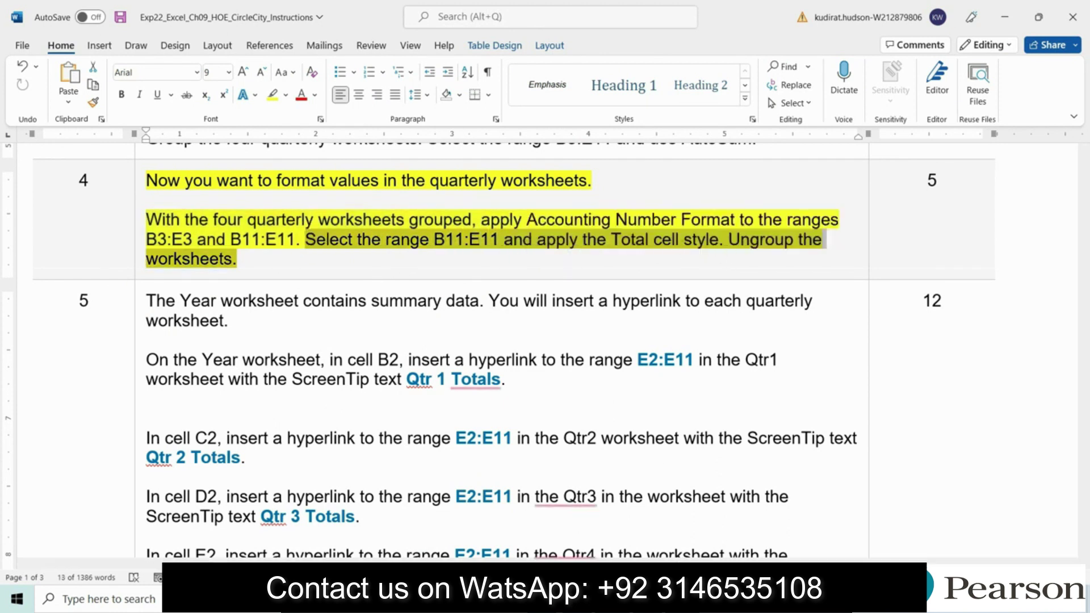
{"action": "key", "text": "alt+Tab"}
{"action": "left_click_drag", "start_coordinate": [154, 316], "coordinate": [361, 319]}
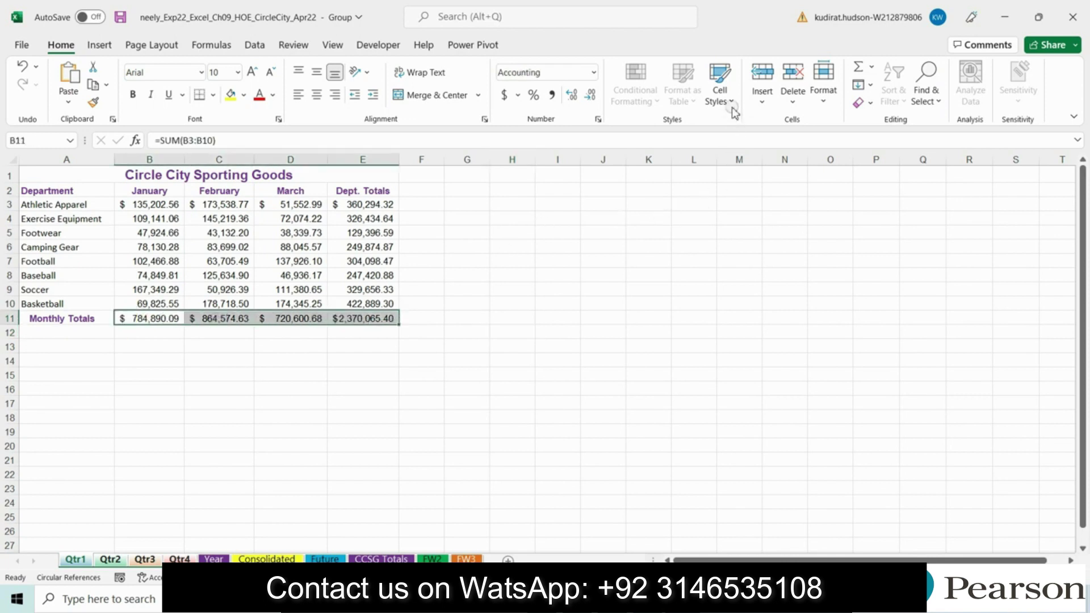
{"action": "left_click", "coordinate": [720, 91]}
{"action": "left_click", "coordinate": [1020, 386]}
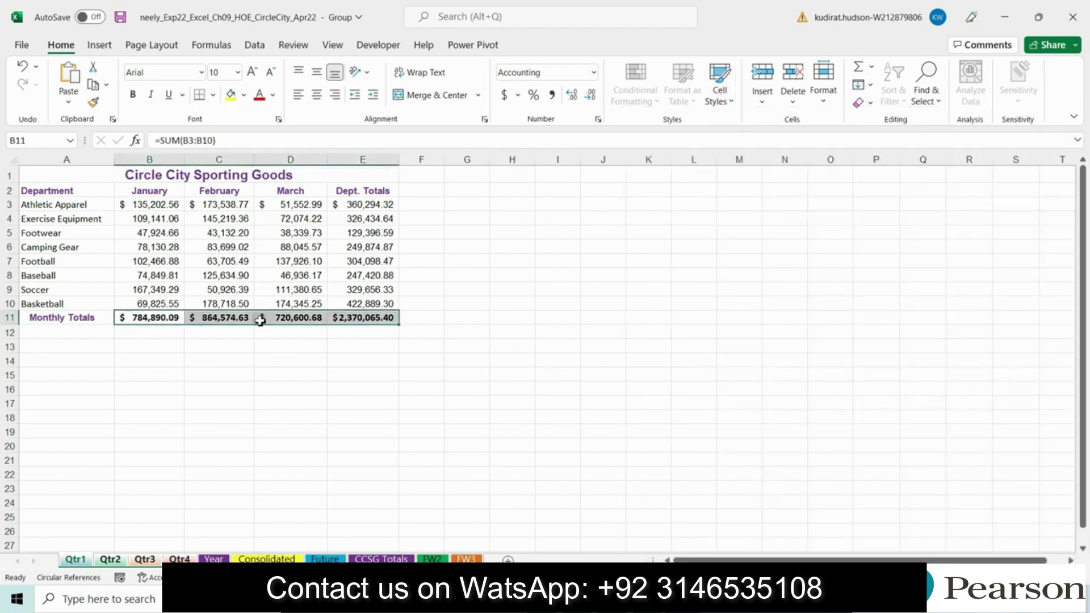
{"action": "left_click", "coordinate": [526, 359]}
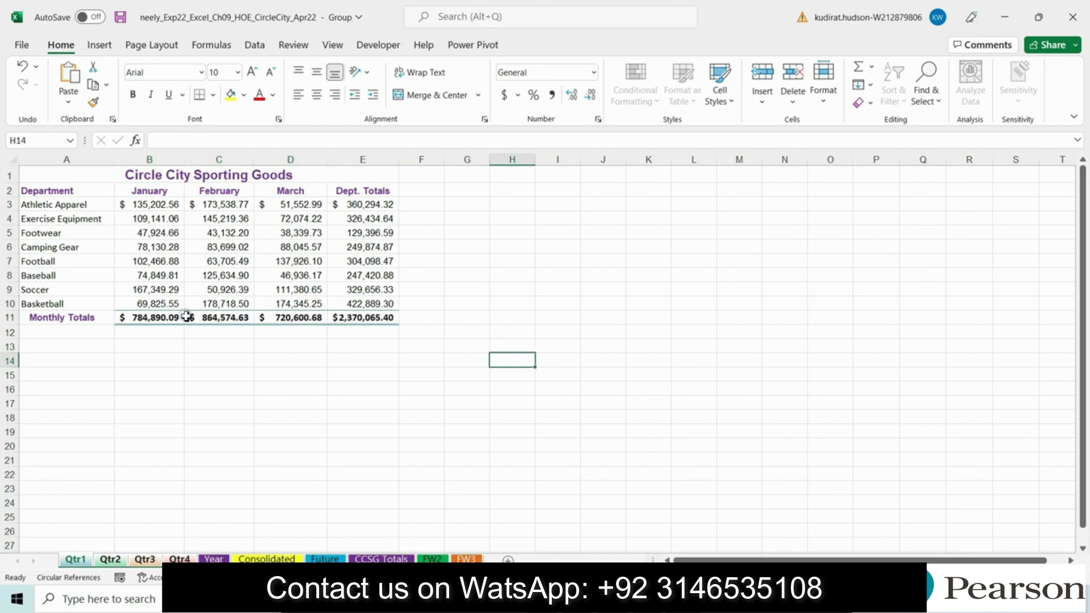
- Check the totals and number formatting on the Qtr2, Qtr3 and Qtr4 worksheets
{"action": "left_click", "coordinate": [110, 559]}
{"action": "left_click", "coordinate": [144, 559]}
{"action": "left_click", "coordinate": [180, 560]}
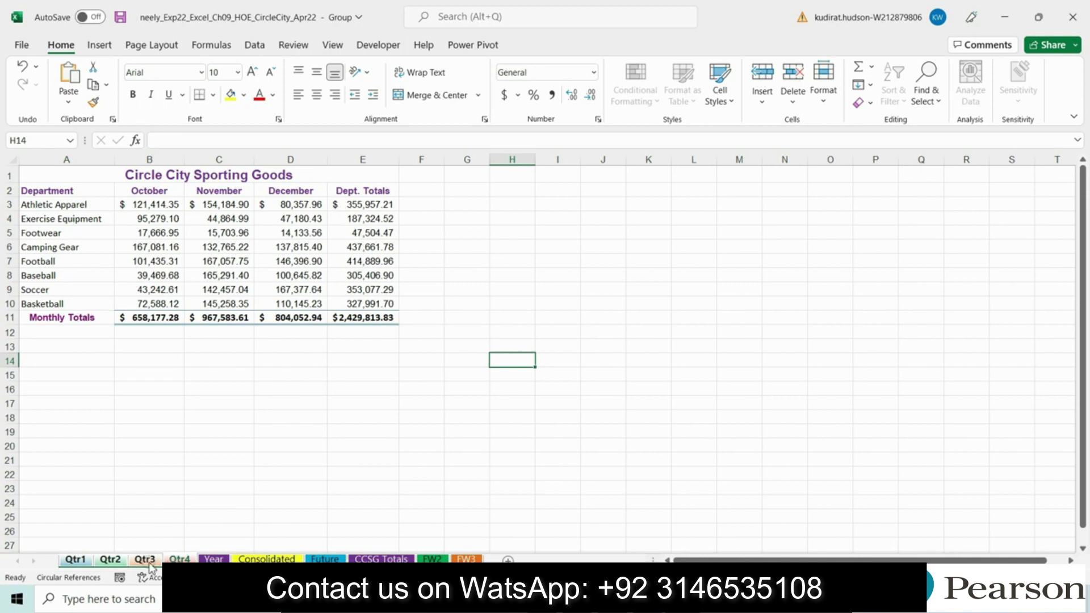
- Review the Qtr1 to Qtr4 worksheets once more and ungroup the quarterly worksheets
{"action": "left_click", "coordinate": [76, 560]}
{"action": "left_click", "coordinate": [110, 560]}
{"action": "left_click", "coordinate": [145, 559]}
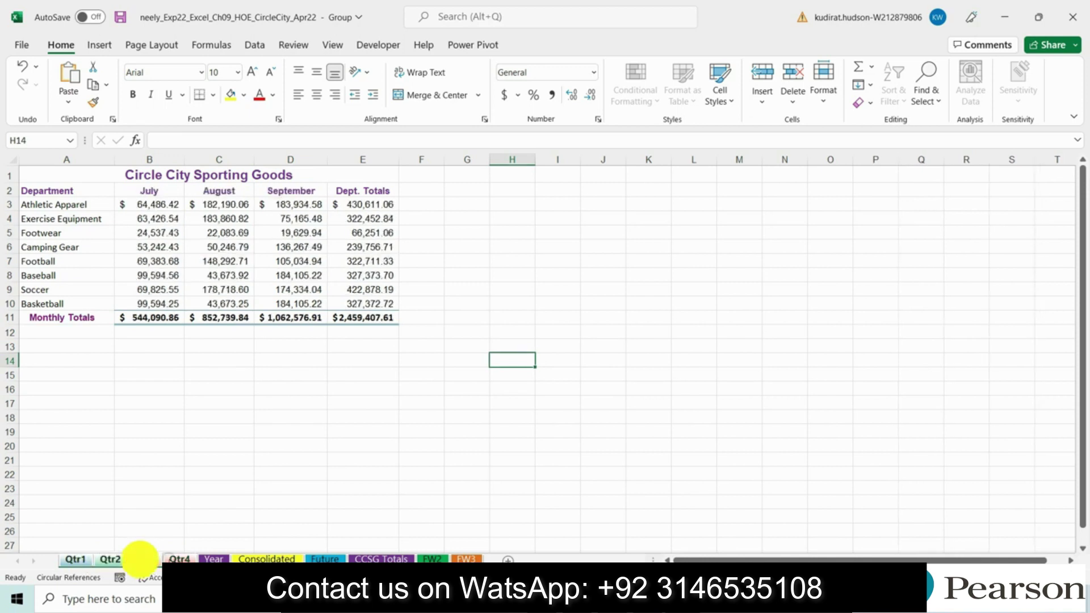
{"action": "left_click", "coordinate": [179, 559]}
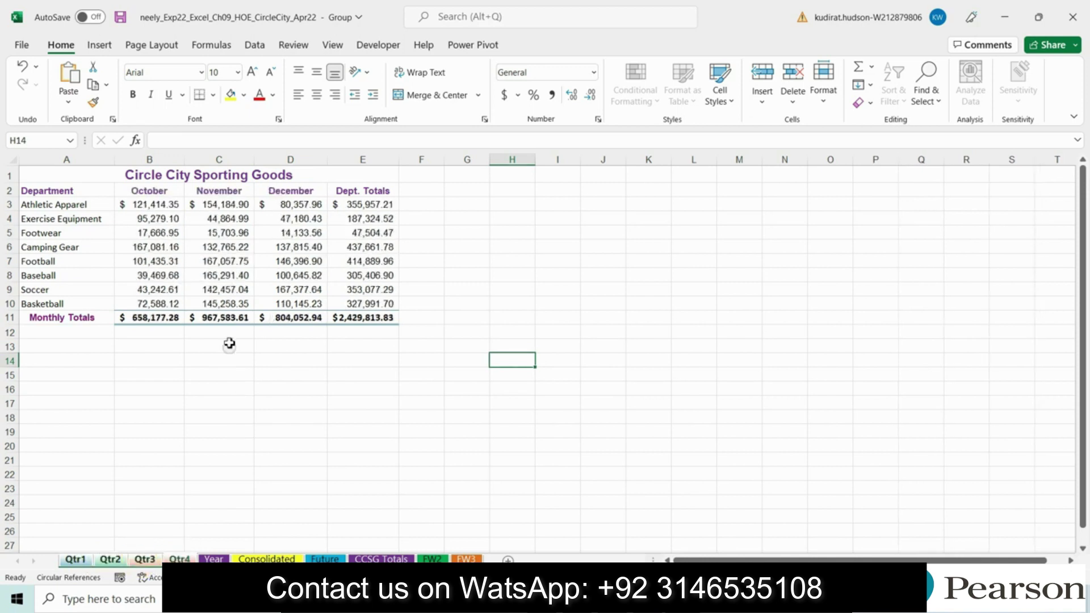
{"action": "left_click", "coordinate": [408, 403]}
{"action": "right_click", "coordinate": [179, 560]}
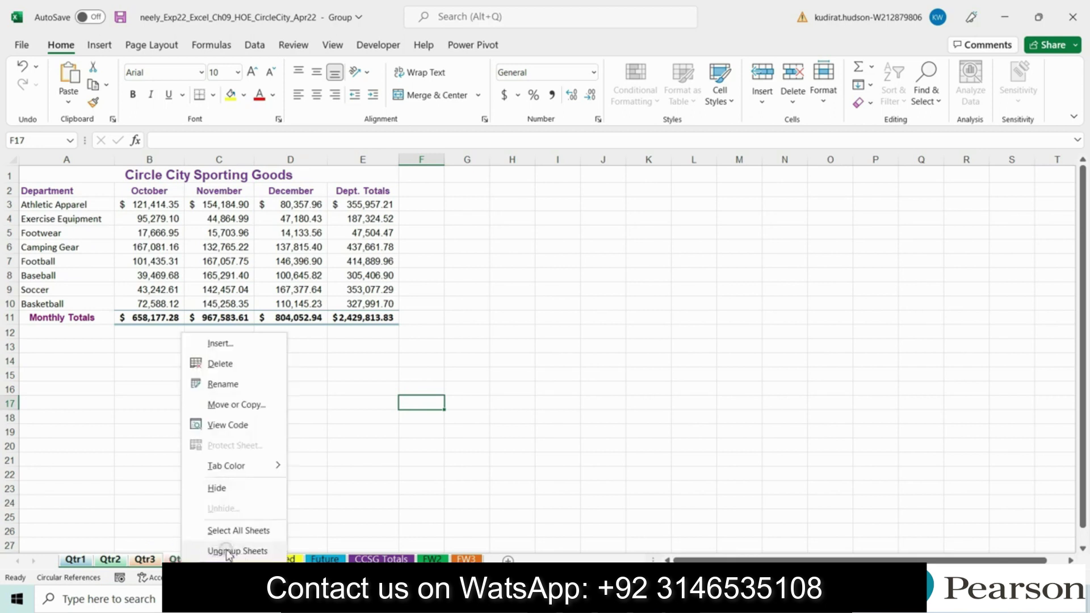
{"action": "left_click", "coordinate": [228, 552]}
- Switch to the Word instructions, clear the highlighting from step 4, highlight step 5 in yellow and read it
{"action": "key", "text": "alt+Tab"}
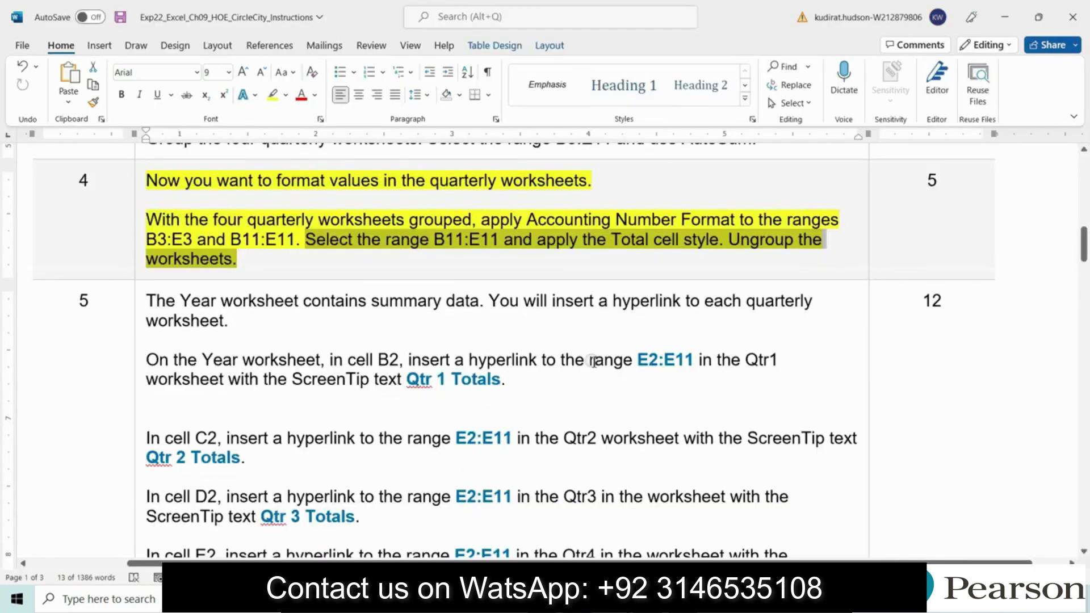
{"action": "left_click", "coordinate": [139, 264]}
{"action": "left_click", "coordinate": [213, 245]}
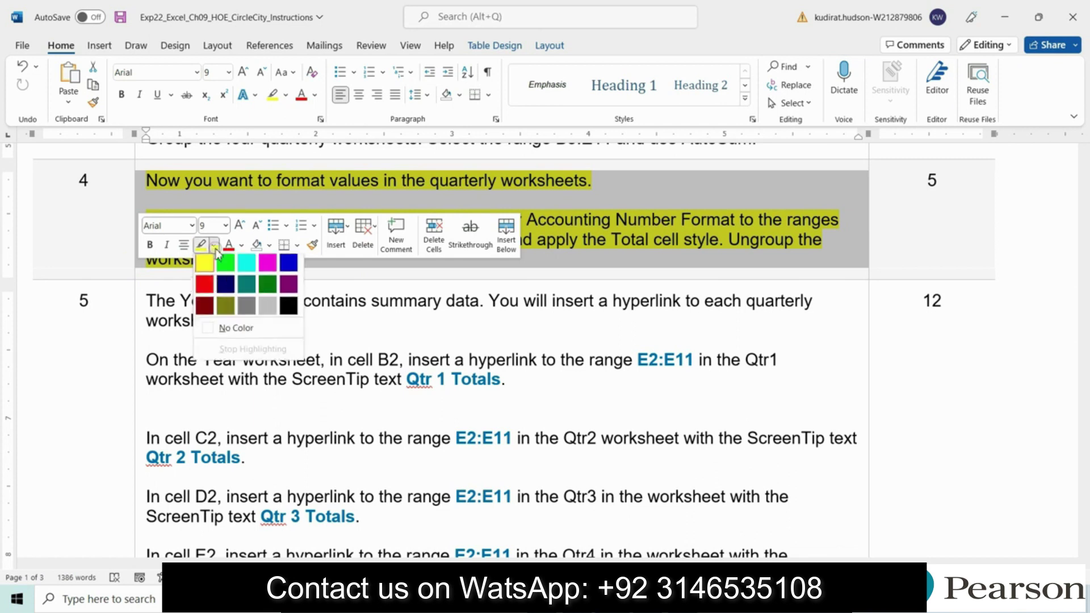
{"action": "left_click", "coordinate": [227, 329]}
{"action": "left_click", "coordinate": [136, 354]}
{"action": "left_click", "coordinate": [211, 328]}
{"action": "left_click", "coordinate": [203, 341]}
{"action": "scroll", "coordinate": [1085, 244], "scroll_direction": "down", "scroll_amount": 1}
{"action": "left_click_drag", "start_coordinate": [1084, 245], "coordinate": [1085, 254]}
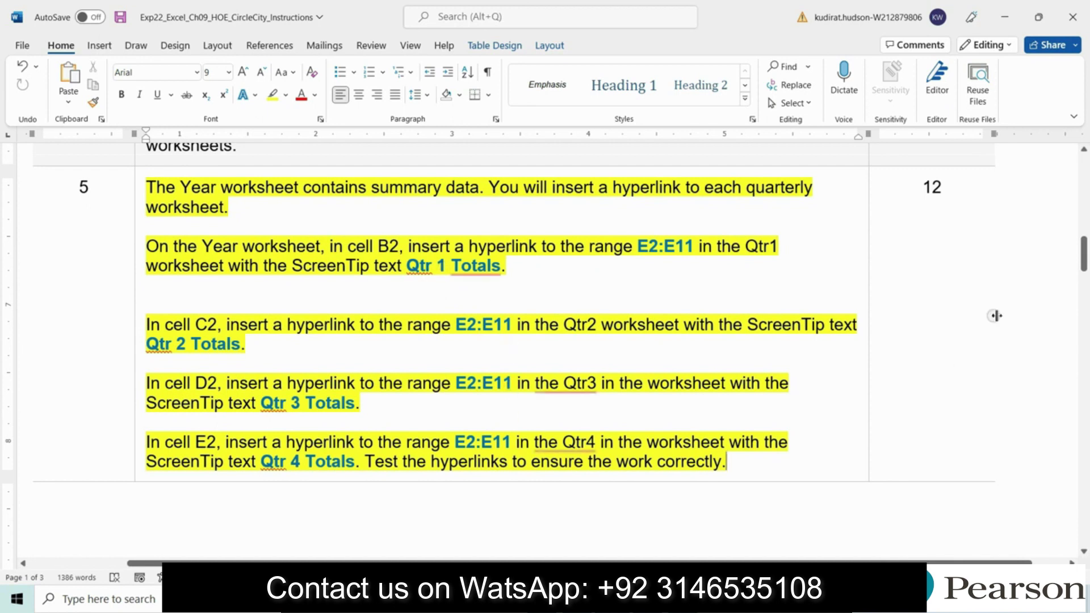
{"action": "mouse_move", "coordinate": [1086, 264]}
{"action": "left_mouse_down"}
{"action": "mouse_move", "coordinate": [1086, 254]}
{"action": "mouse_move", "coordinate": [1084, 525]}
{"action": "mouse_move", "coordinate": [1083, 255]}
{"action": "left_mouse_up"}
- Return to the Excel starter workbook and close it without saving the changes
{"action": "left_click", "coordinate": [689, 279]}
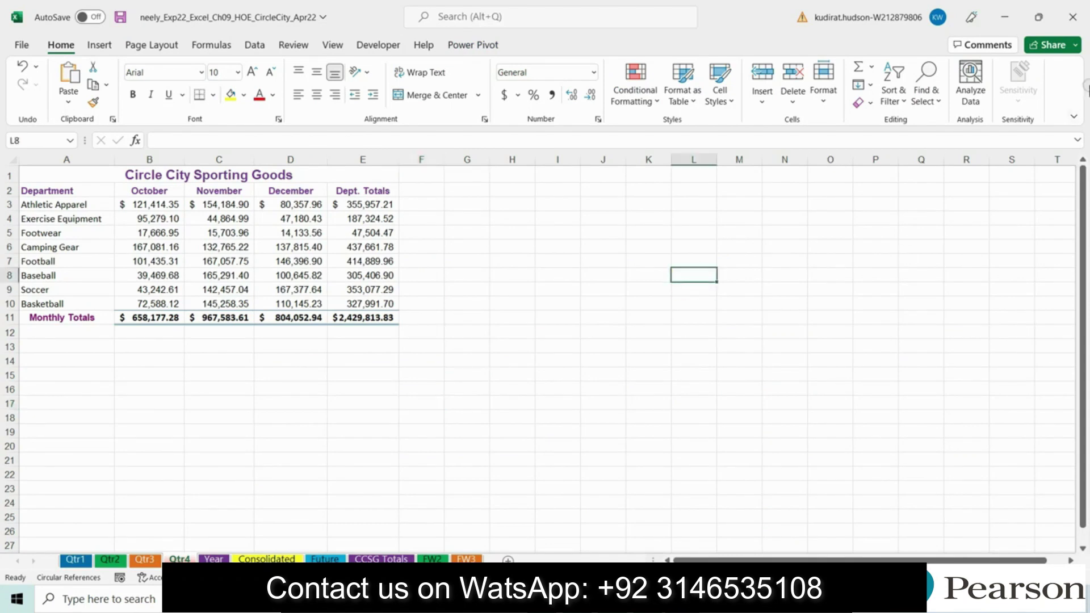
{"action": "left_click", "coordinate": [1073, 19]}
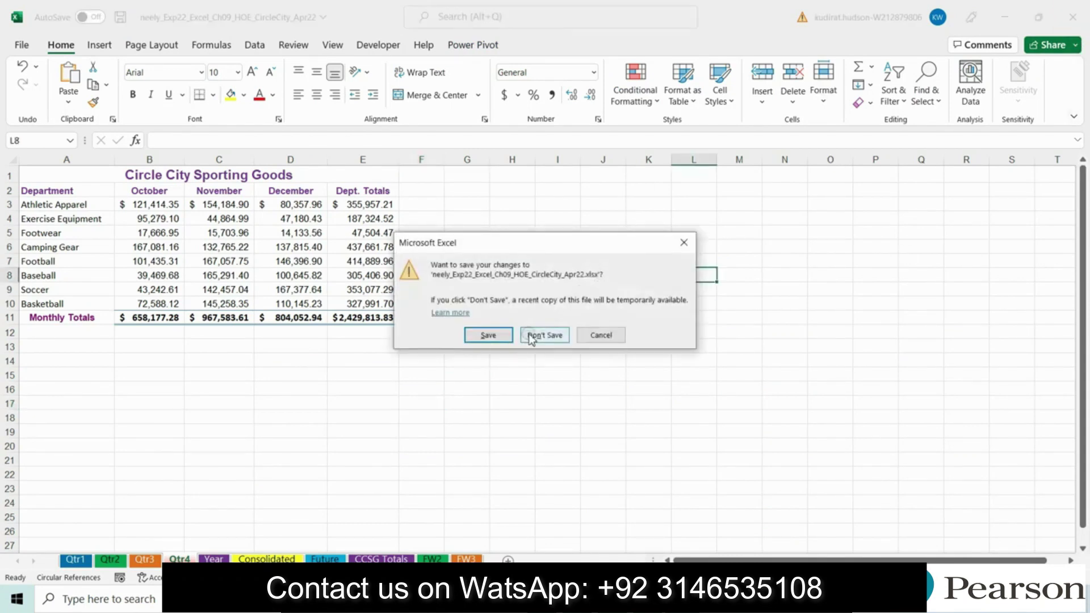
{"action": "left_click", "coordinate": [537, 338]}
- Open the 100%_Exp22_Excel_Ch09_HOE_CircleCity_Apr22 workbook from the Solution folder and enable editing and content
{"action": "double_click", "coordinate": [221, 92]}
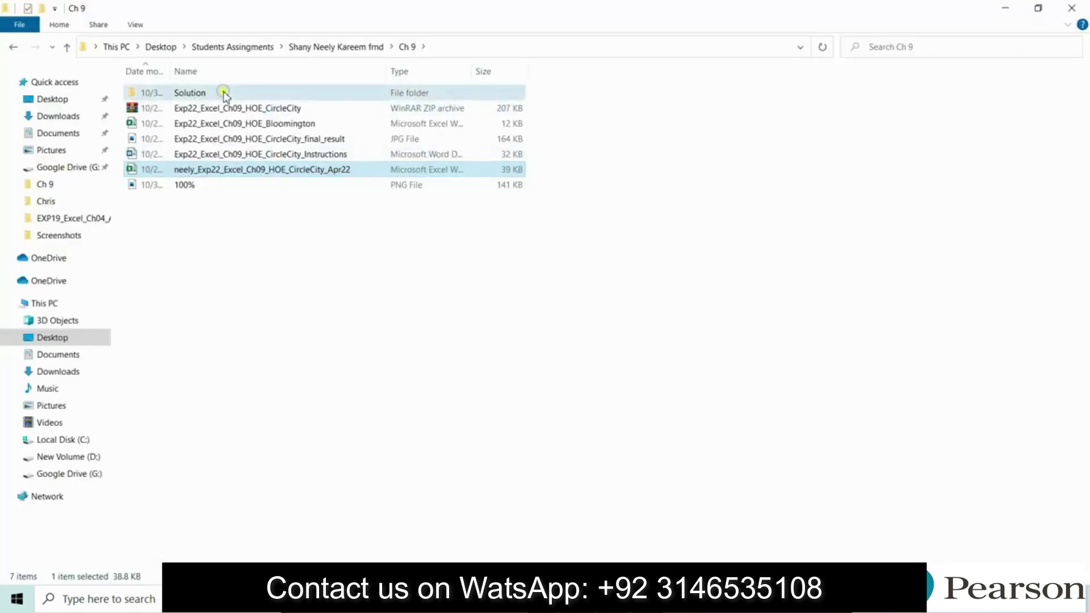
{"action": "double_click", "coordinate": [307, 71]}
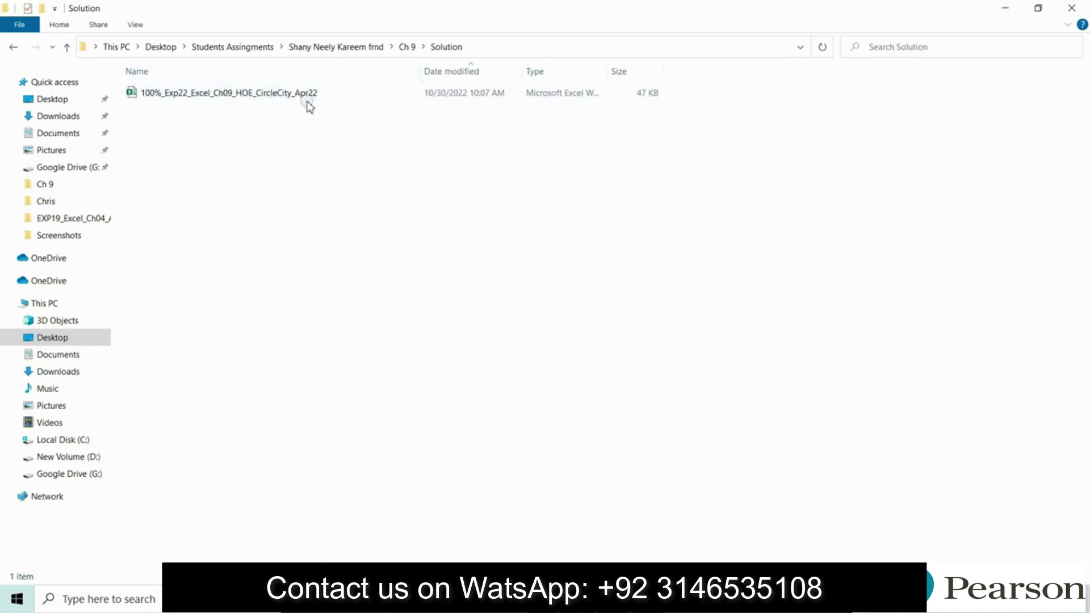
{"action": "double_click", "coordinate": [284, 94]}
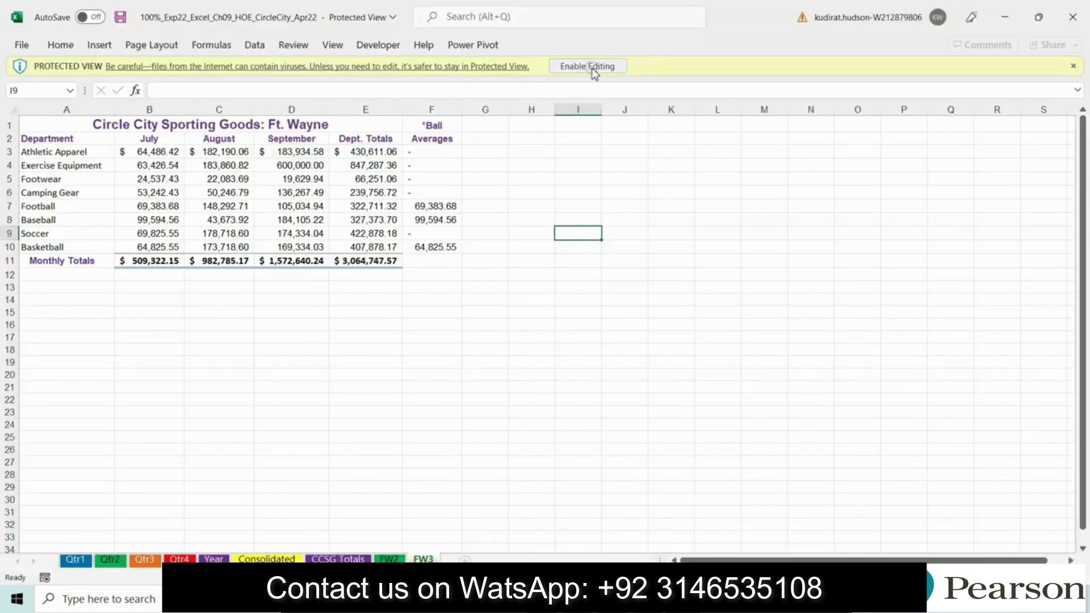
{"action": "left_click", "coordinate": [588, 67]}
{"action": "left_click", "coordinate": [75, 559]}
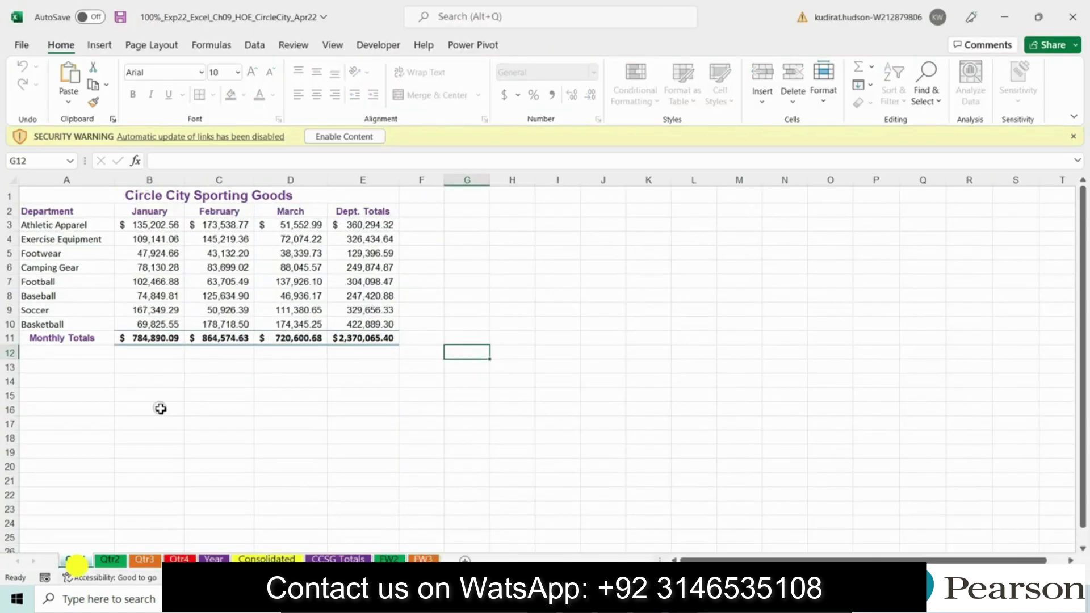
{"action": "left_click", "coordinate": [346, 137]}
- Look through the Qtr2, Qtr3, Qtr4 and Year worksheets of the solution workbook
{"action": "left_click", "coordinate": [110, 559]}
{"action": "left_click", "coordinate": [145, 560]}
{"action": "left_click", "coordinate": [179, 560]}
{"action": "left_click", "coordinate": [214, 560]}
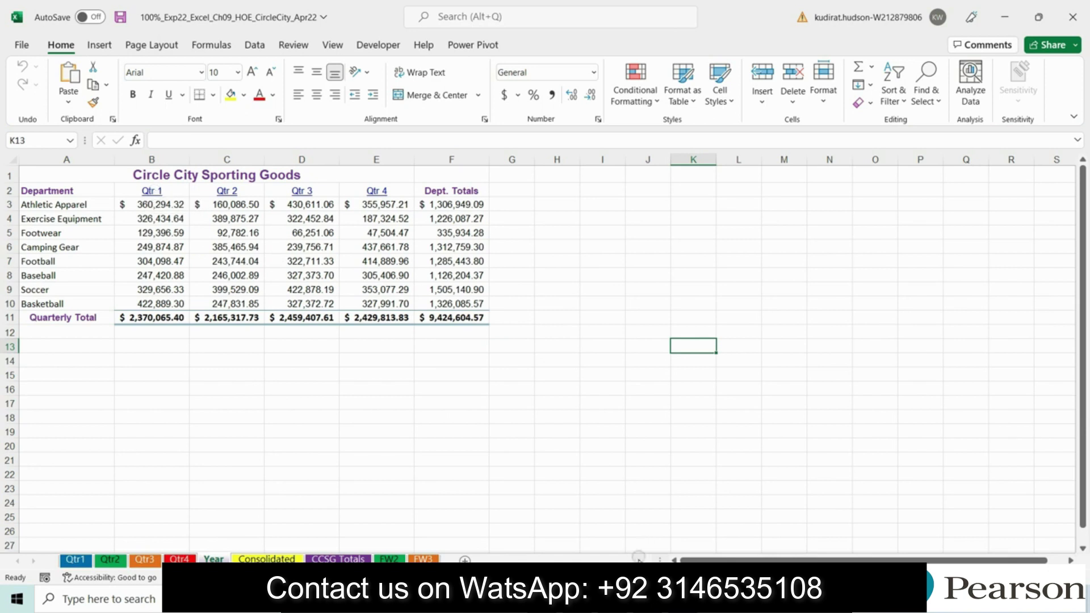
- Read the cell B2 hyperlink instruction in Word, then in Excel test the Qtr 1 to Qtr 4 hyperlinks on the Year worksheet
{"action": "key", "text": "alt+Tab"}
{"action": "left_click_drag", "start_coordinate": [148, 326], "coordinate": [340, 343]}
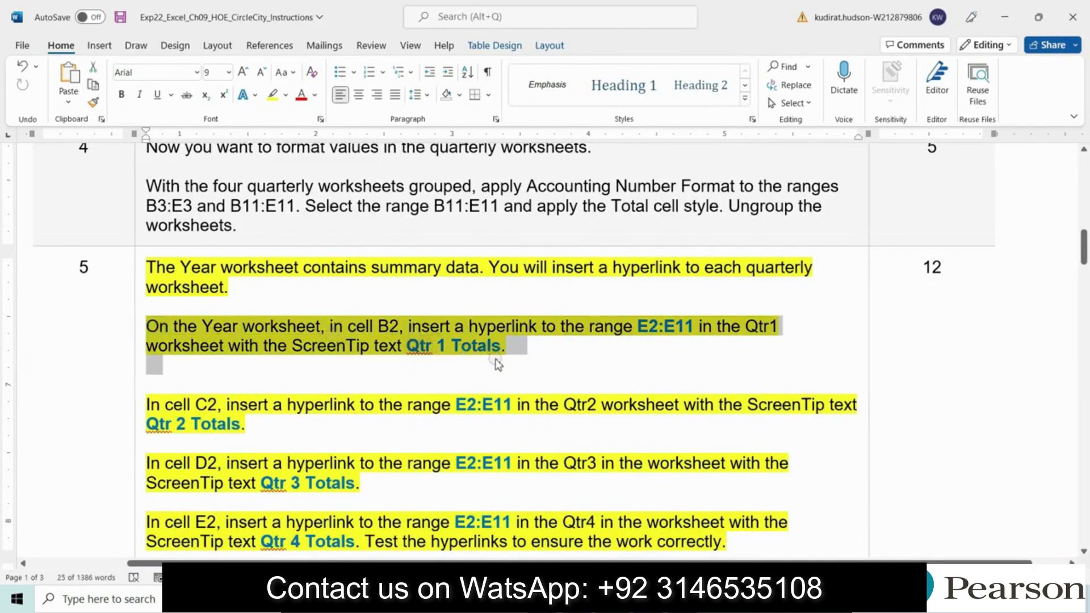
{"action": "key", "text": "alt+Tab"}
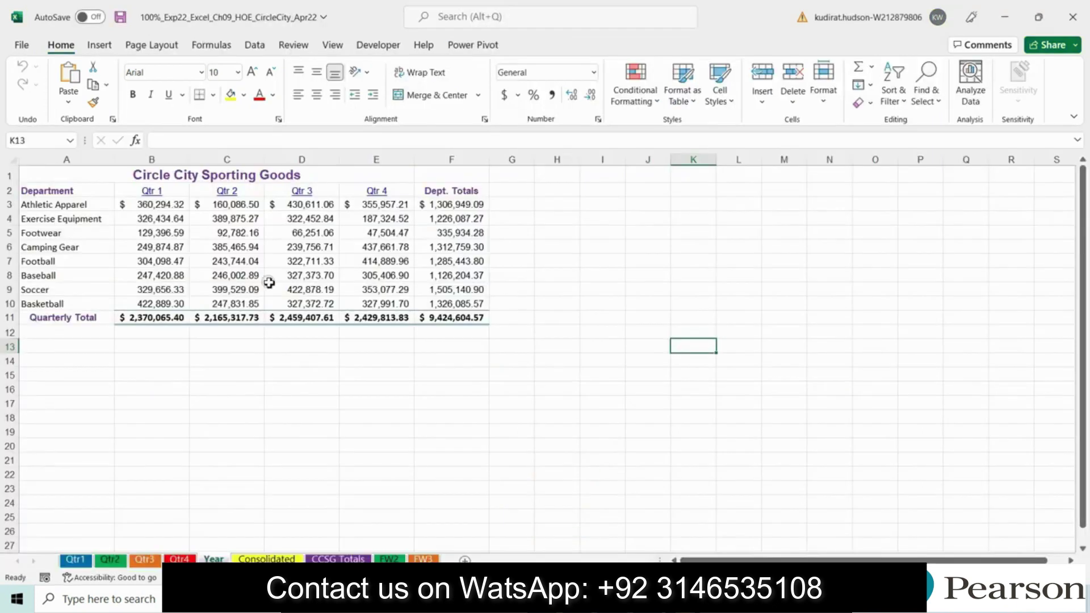
{"action": "left_click", "coordinate": [152, 196]}
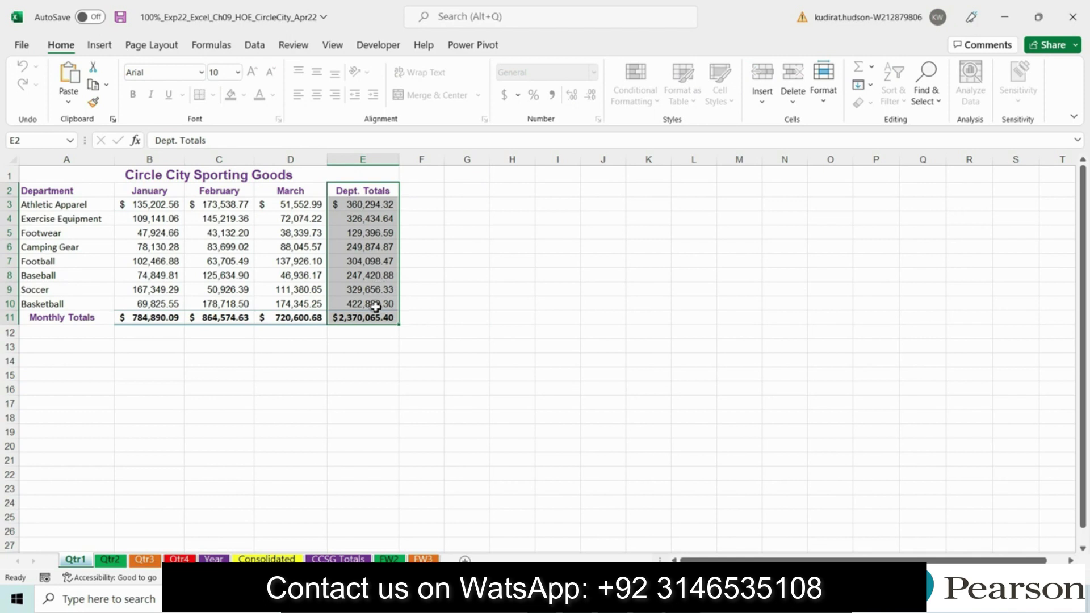
{"action": "left_click", "coordinate": [226, 559]}
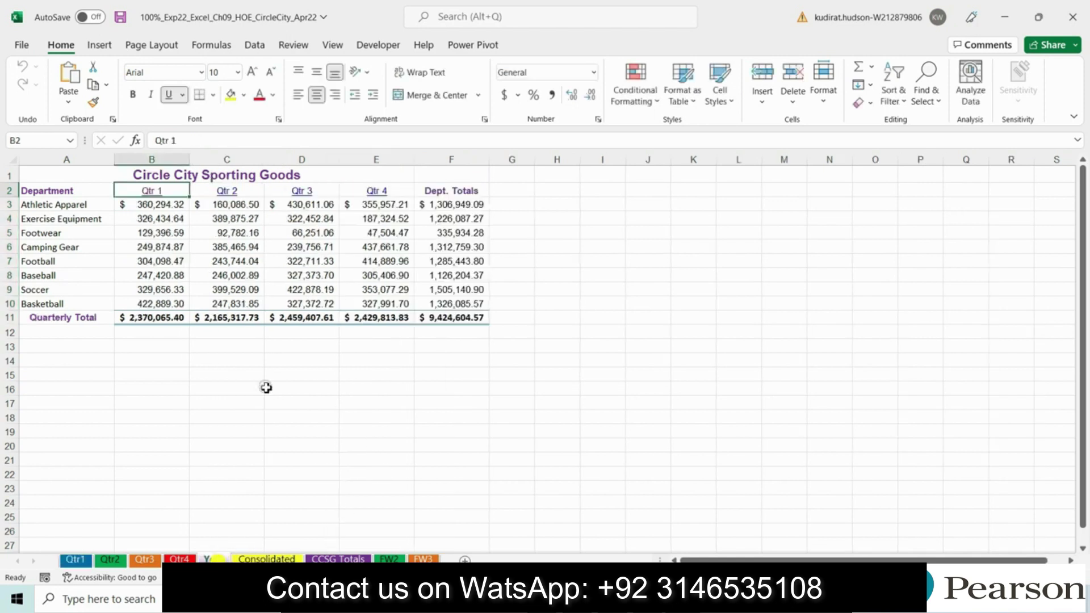
{"action": "left_click", "coordinate": [230, 196]}
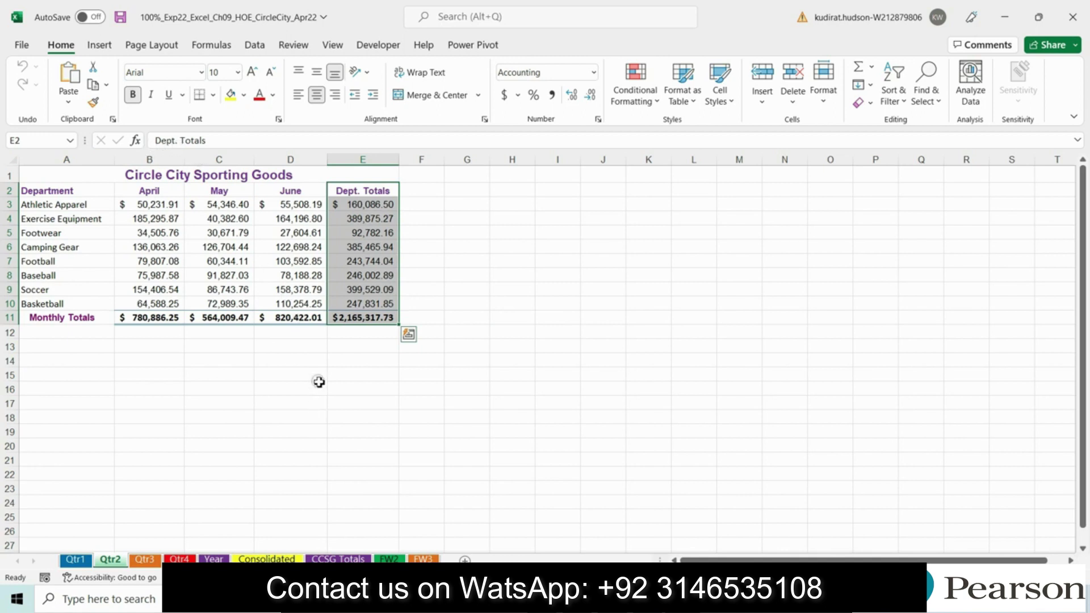
{"action": "left_click", "coordinate": [214, 559]}
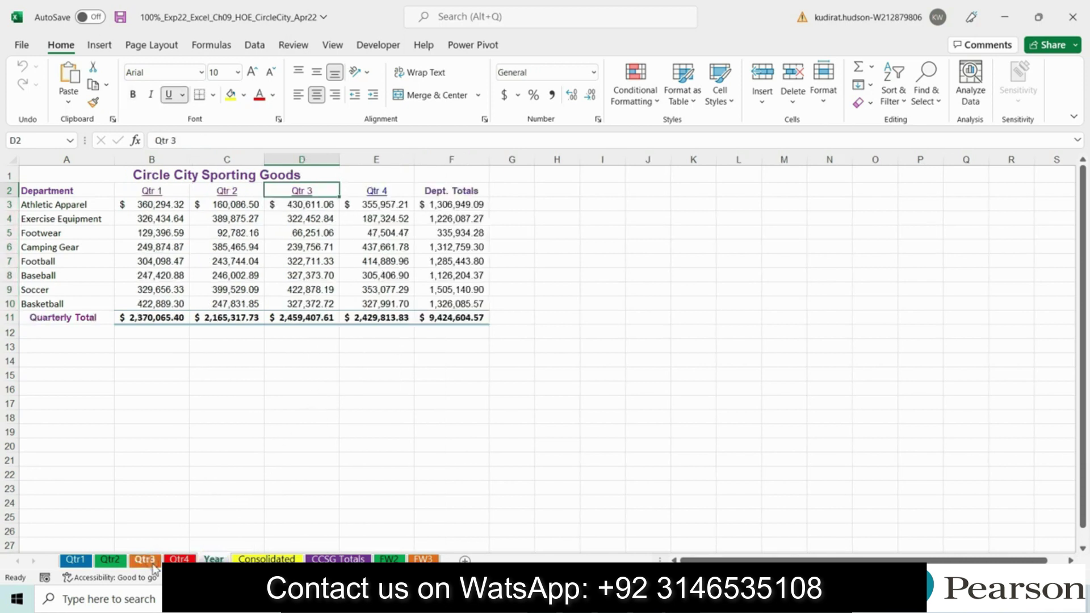
{"action": "left_click", "coordinate": [385, 197]}
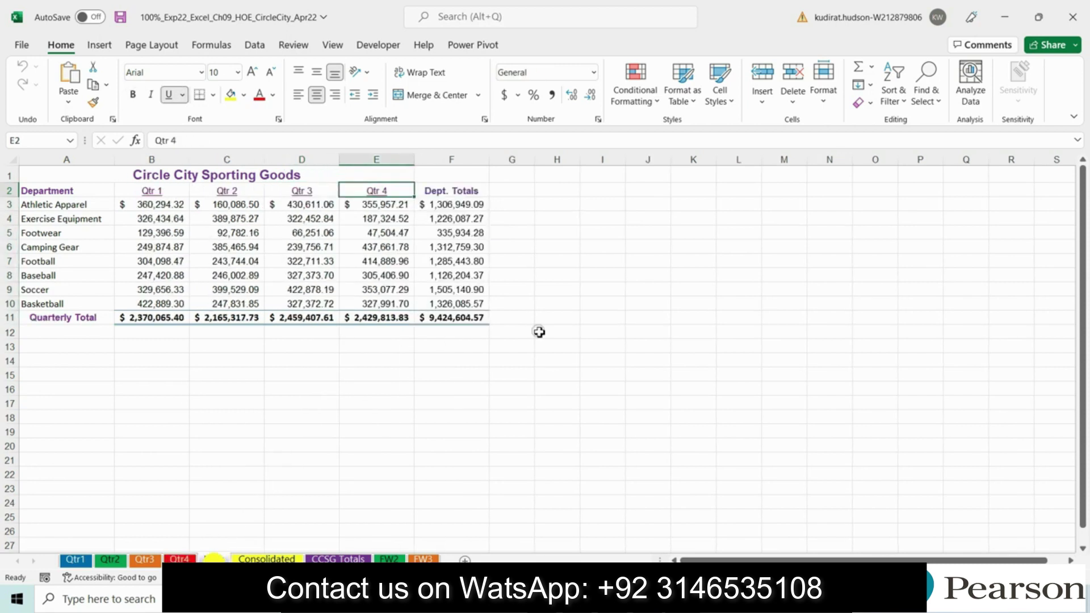
{"action": "left_click", "coordinate": [539, 331]}
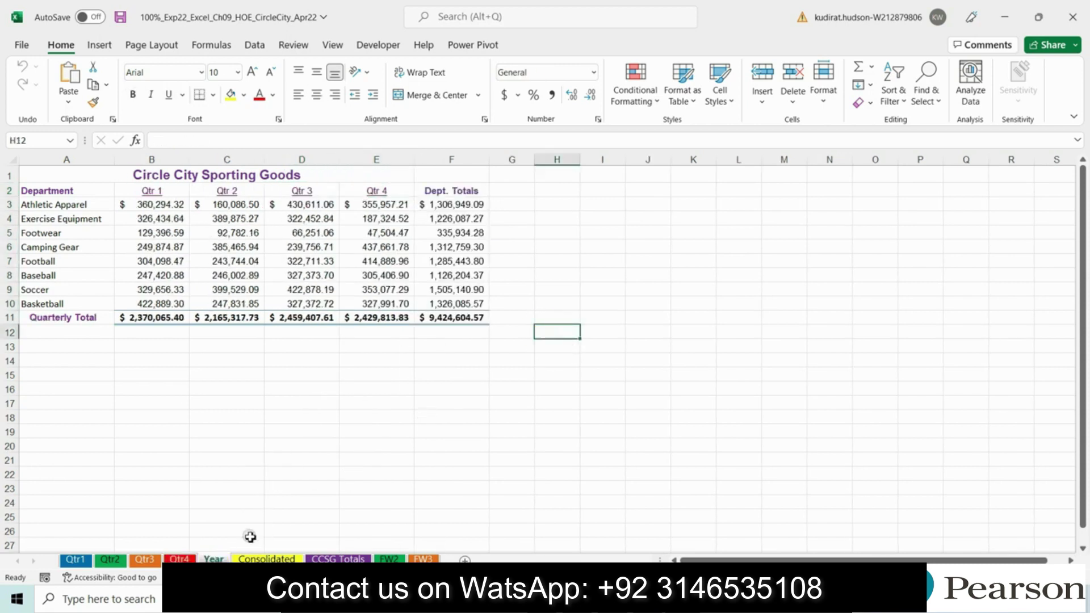
- Review the Consolidated, CCSG Totals, FW2 and FW3 worksheets and save the solution workbook
{"action": "left_click", "coordinate": [258, 559]}
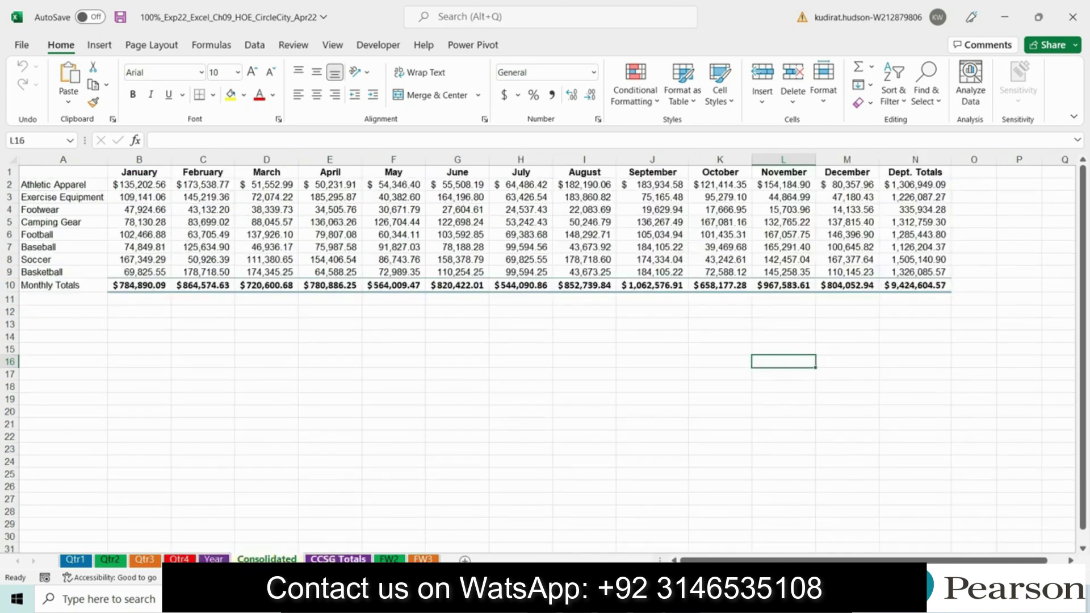
{"action": "left_click", "coordinate": [336, 559]}
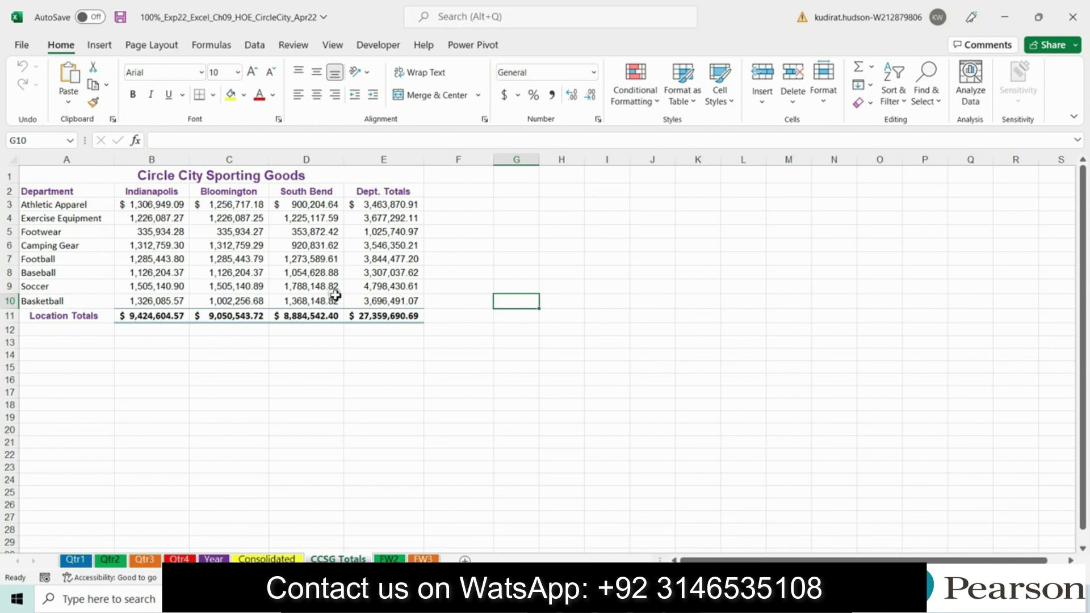
{"action": "key", "text": "ctrl+Page_Down"}
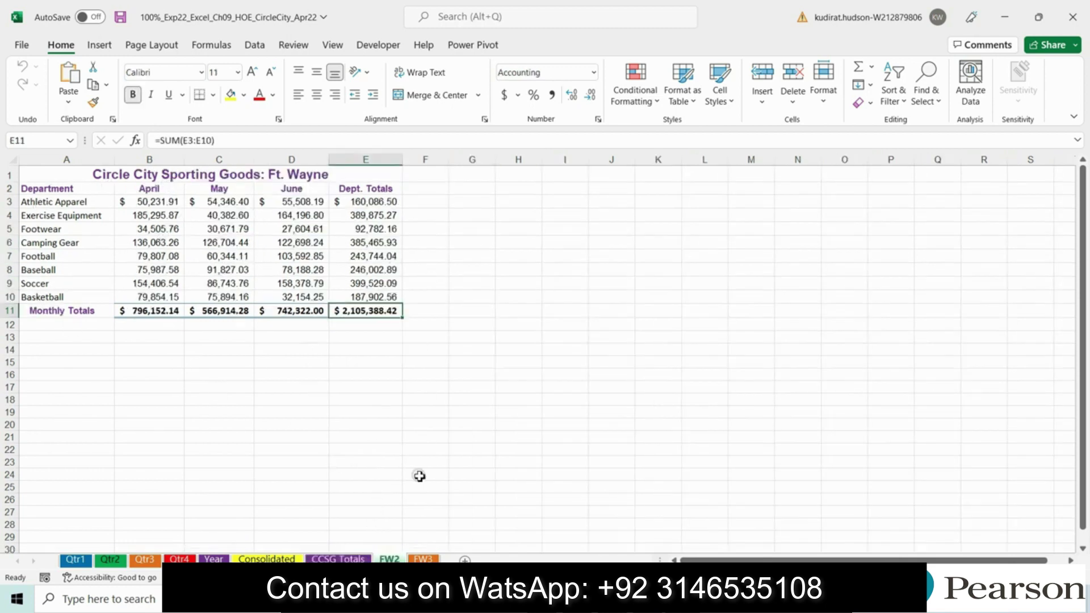
{"action": "key", "text": "ctrl+Page_Down"}
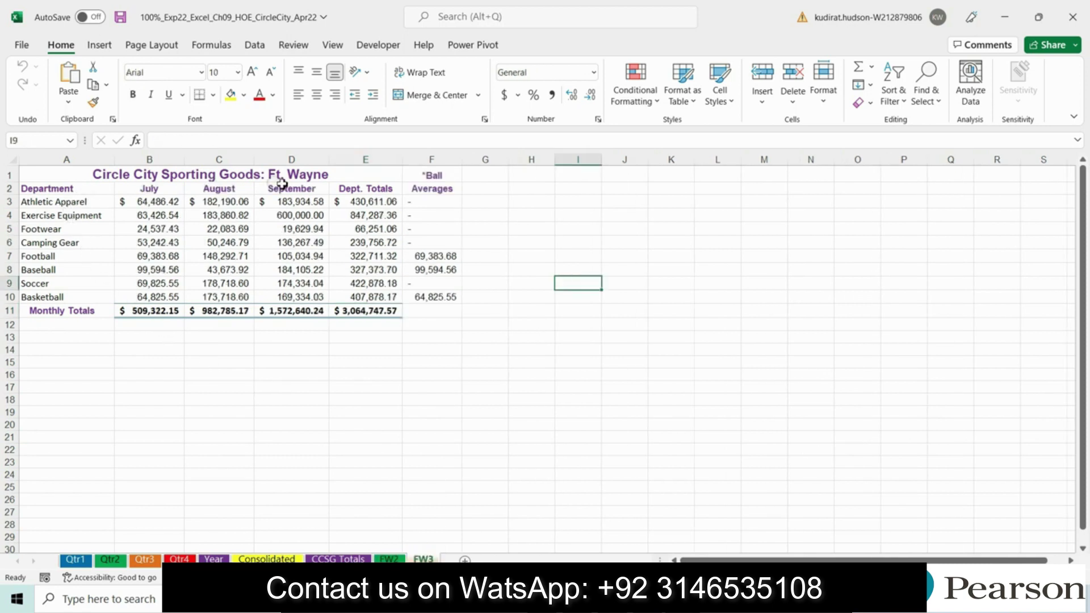
{"action": "left_click_drag", "start_coordinate": [37, 177], "coordinate": [315, 322]}
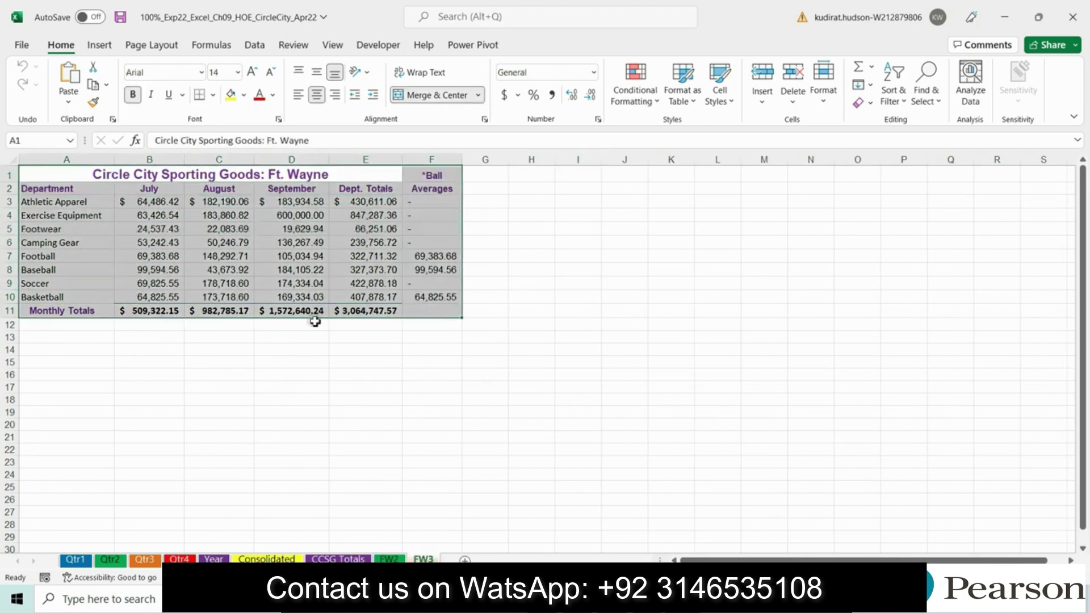
{"action": "left_click", "coordinate": [612, 387]}
{"action": "key", "text": "ctrl+s"}
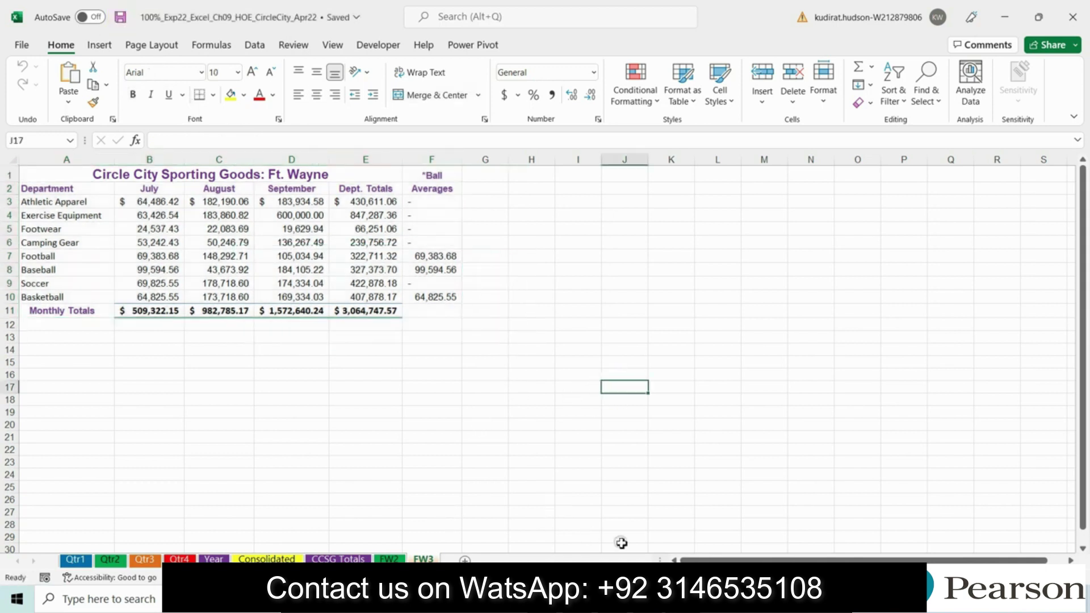
{"action": "key", "text": "alt+Tab"}
{"action": "left_click_drag", "start_coordinate": [1084, 261], "coordinate": [1084, 201]}
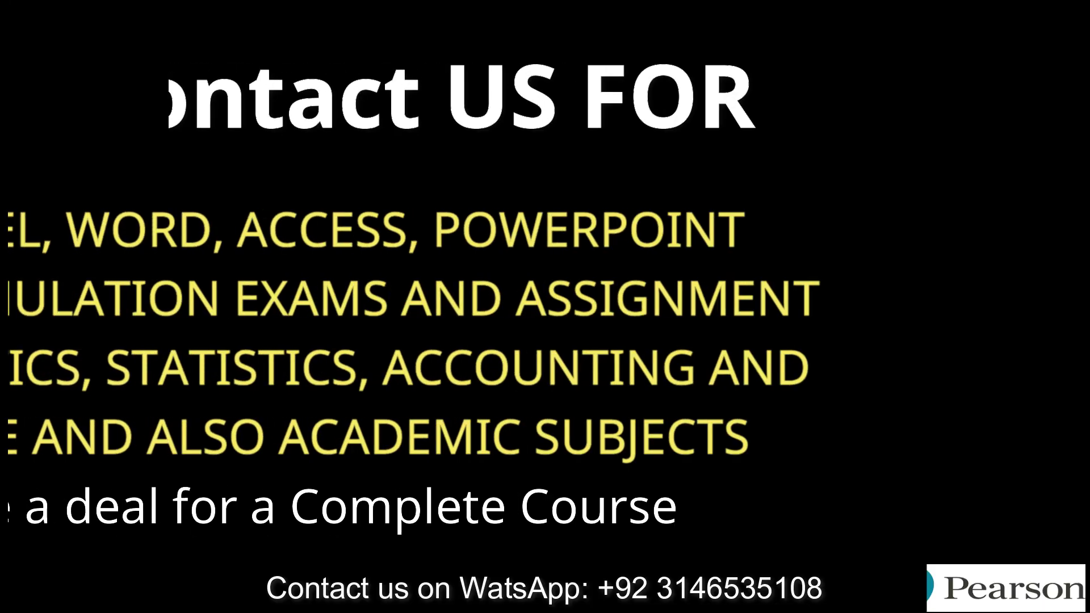